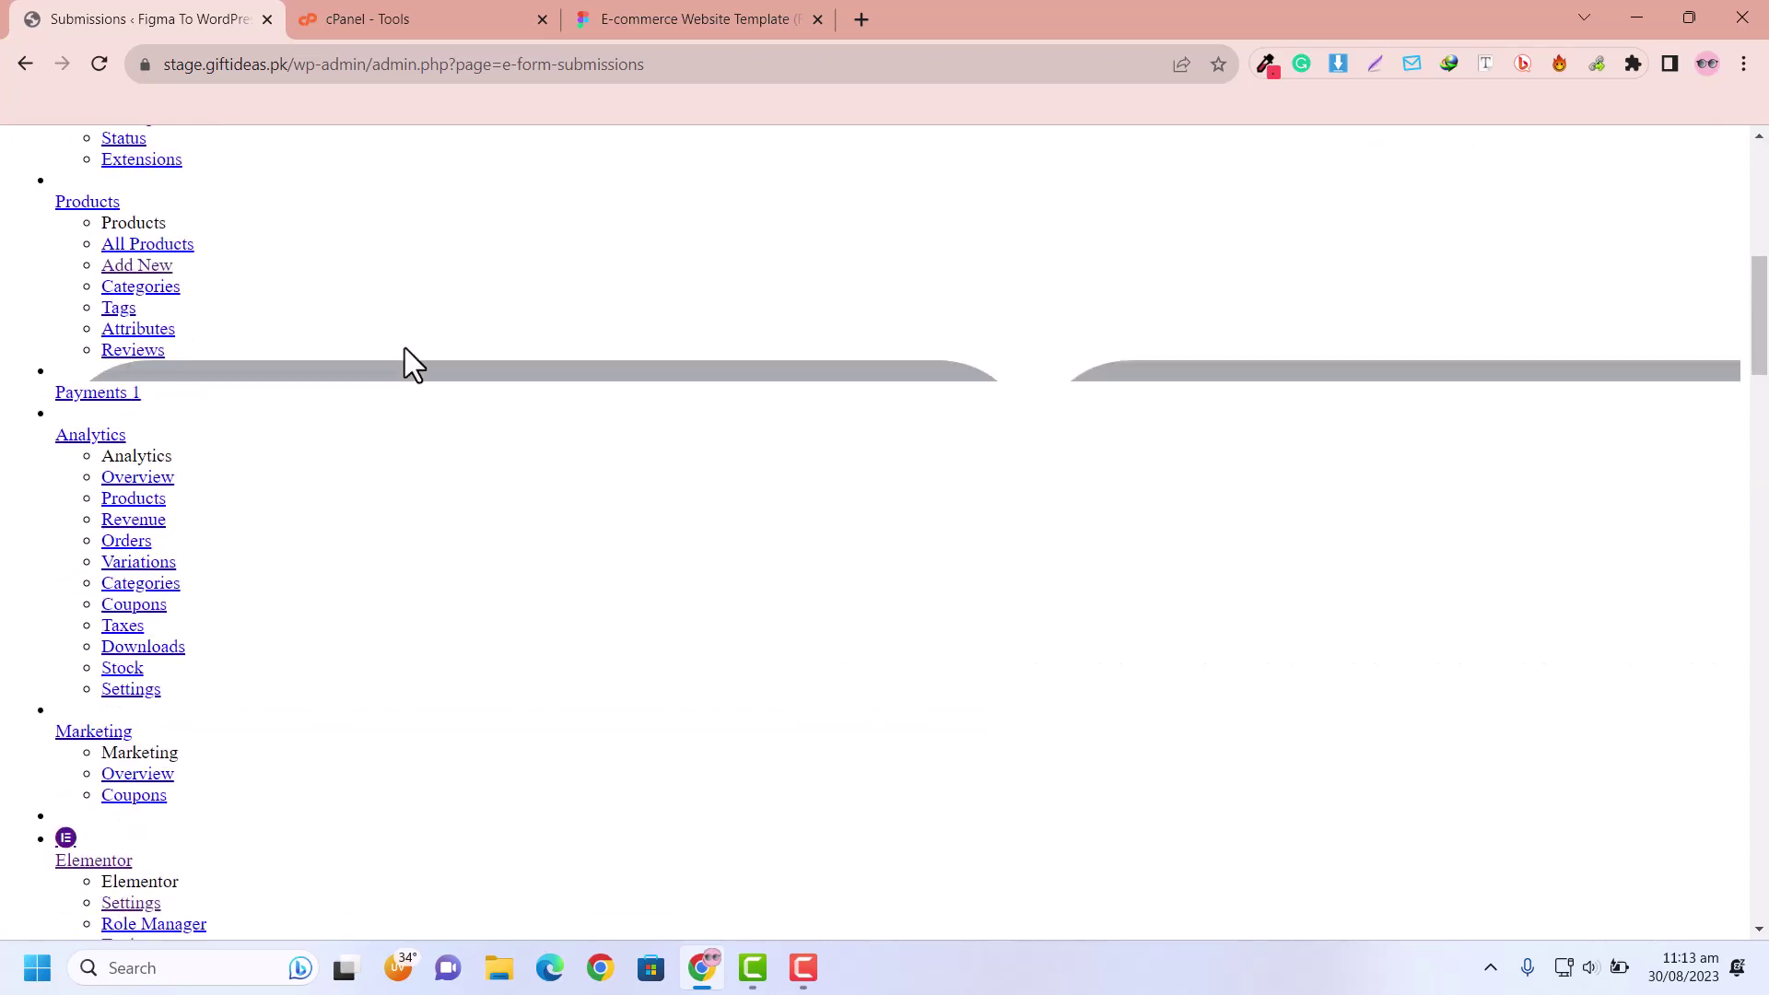
Step: Cut 'admin.php?page=e-form-submissions' from the address and load /wp-admin/
scroll(406, 347, "down", 5)
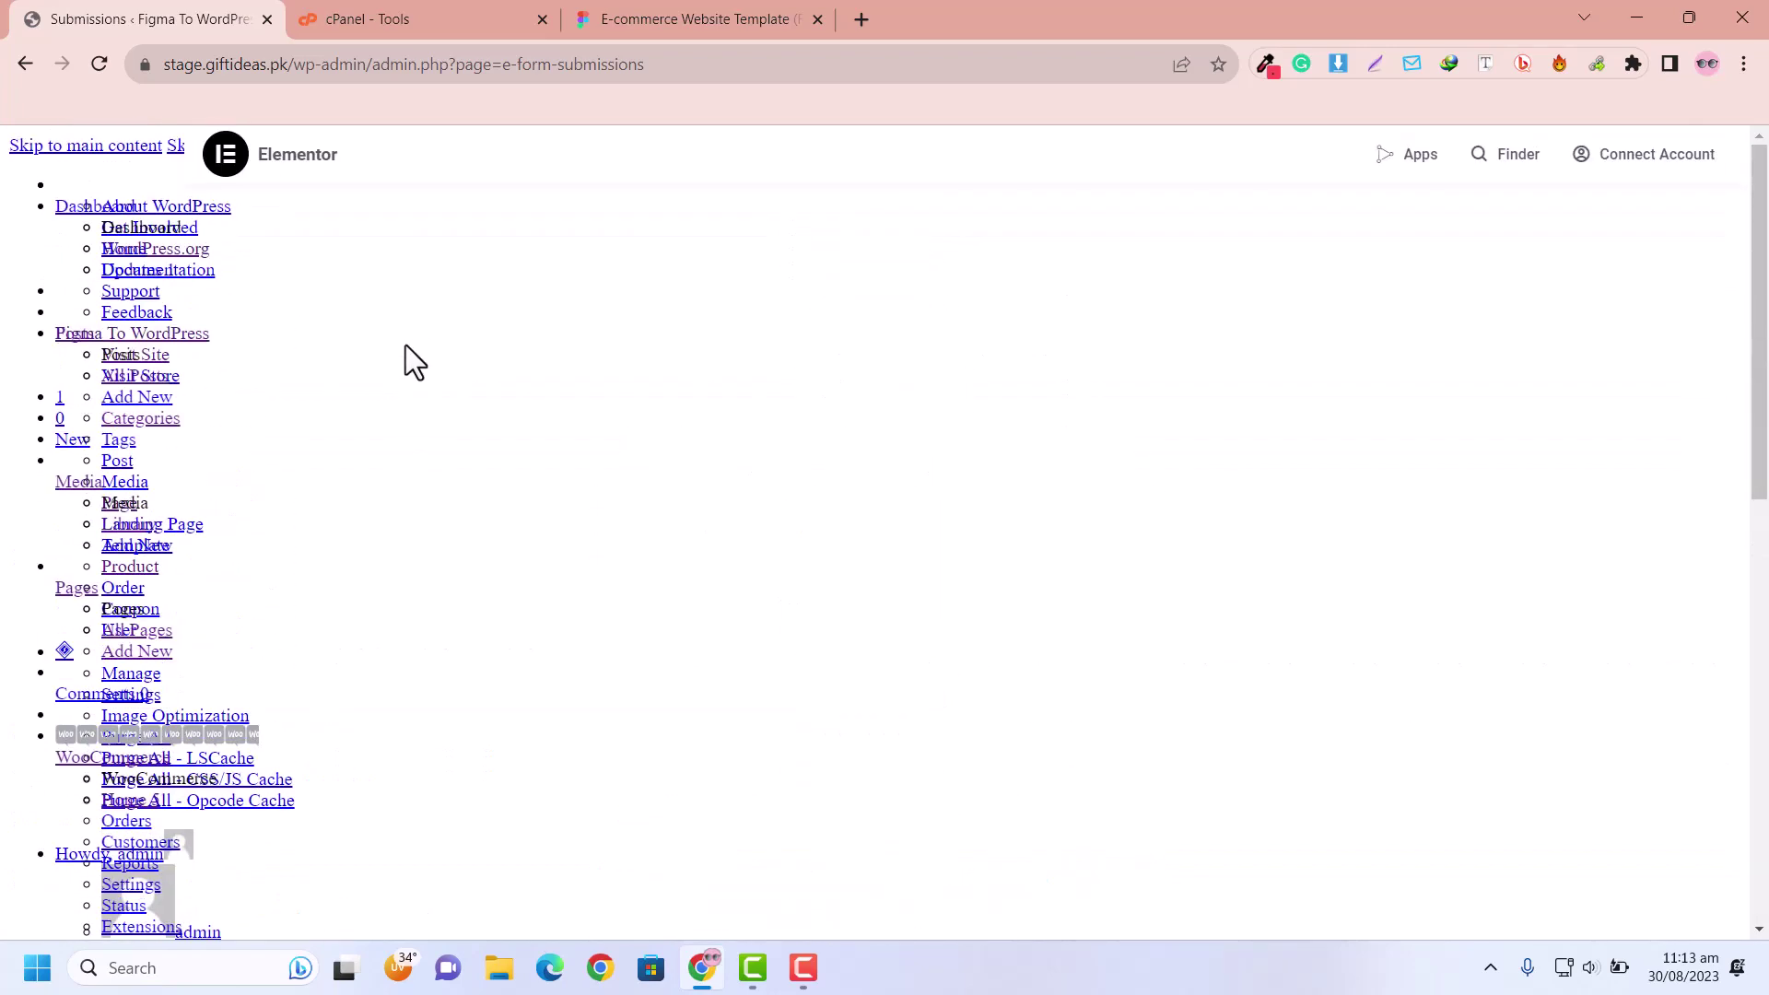
mouse_move(1758, 343)
left_mouse_down()
mouse_move(1760, 277)
mouse_move(1760, 829)
mouse_move(1760, 221)
mouse_move(1760, 747)
mouse_move(1758, 316)
mouse_move(1759, 360)
left_mouse_up()
scroll(1742, 647, "down", 15)
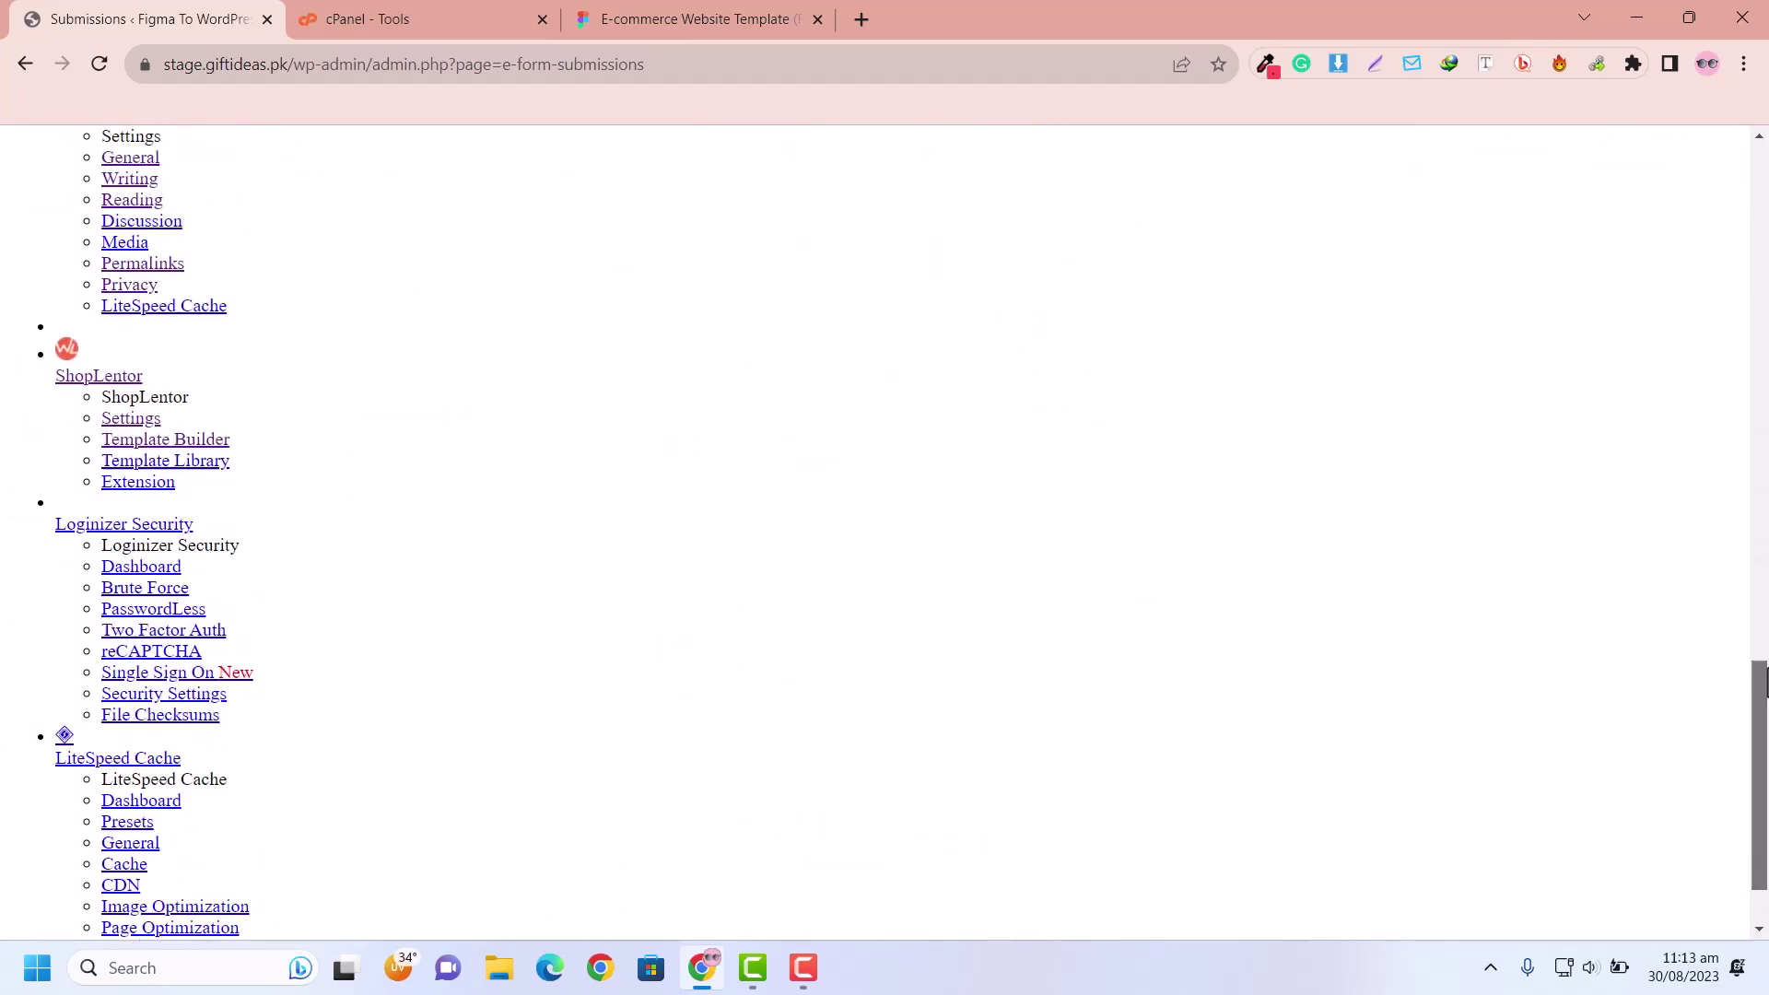
scroll(1106, 369, "up", 14)
left_click_drag(411, 63, 979, 63)
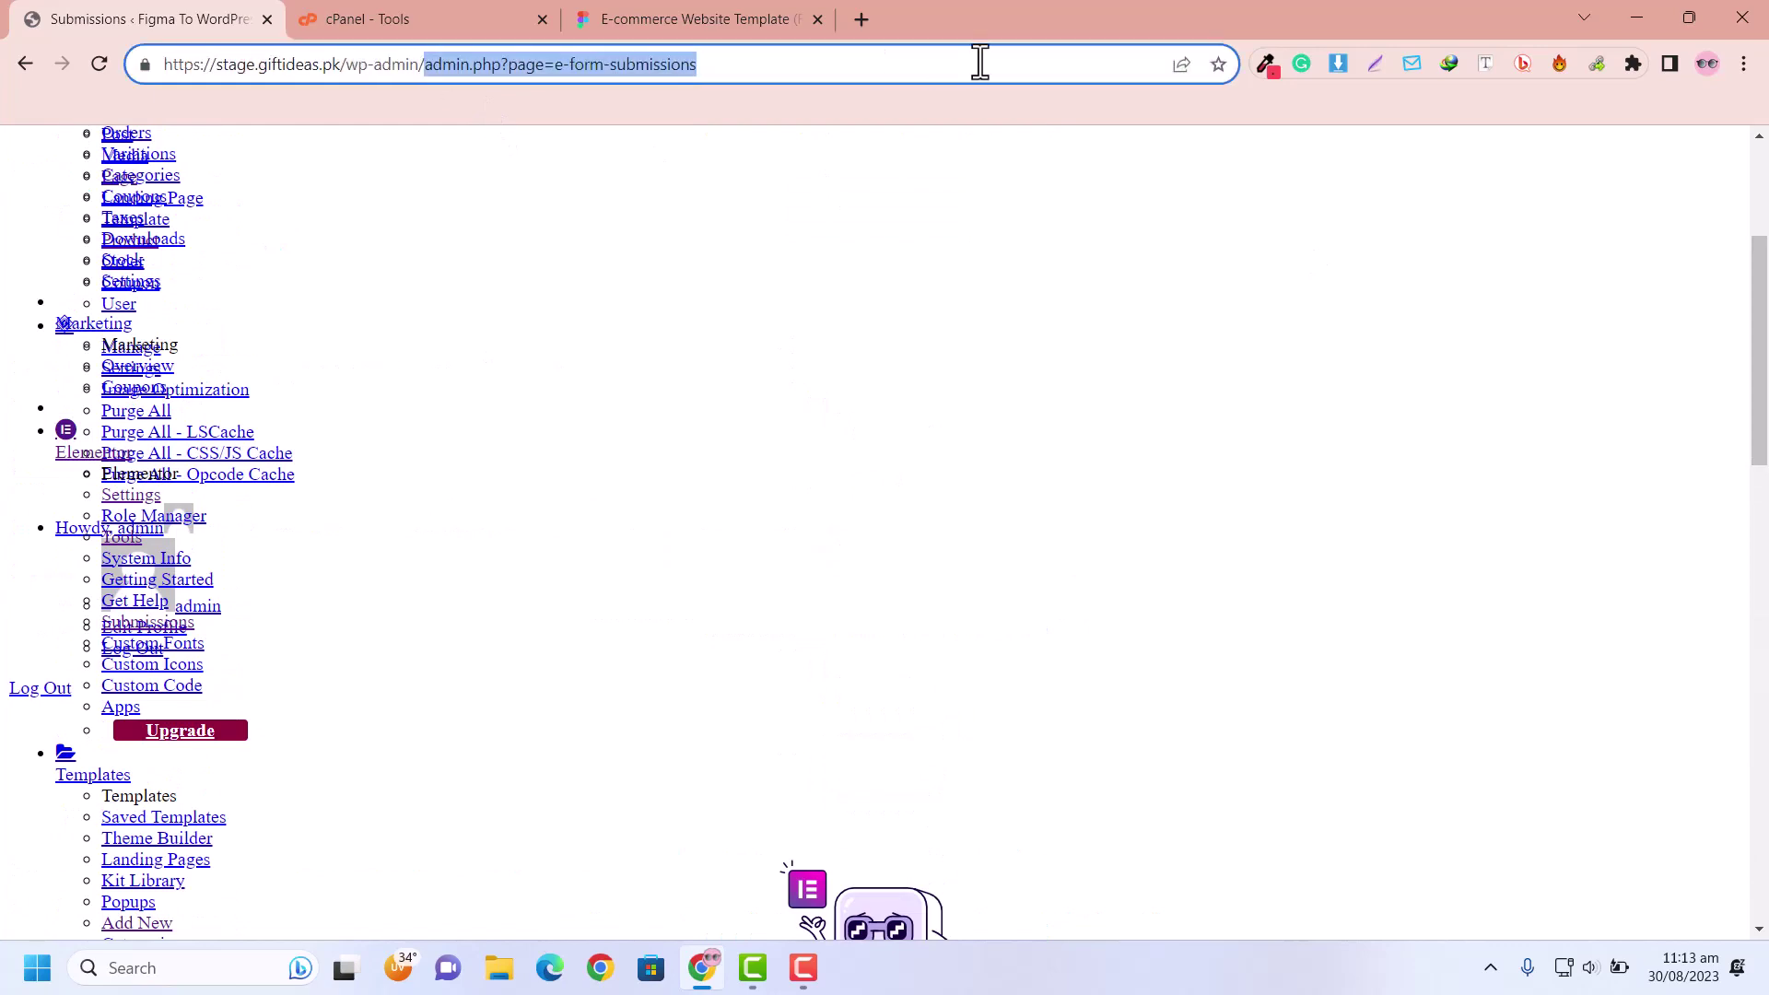
key("BackSpace")
key("Return")
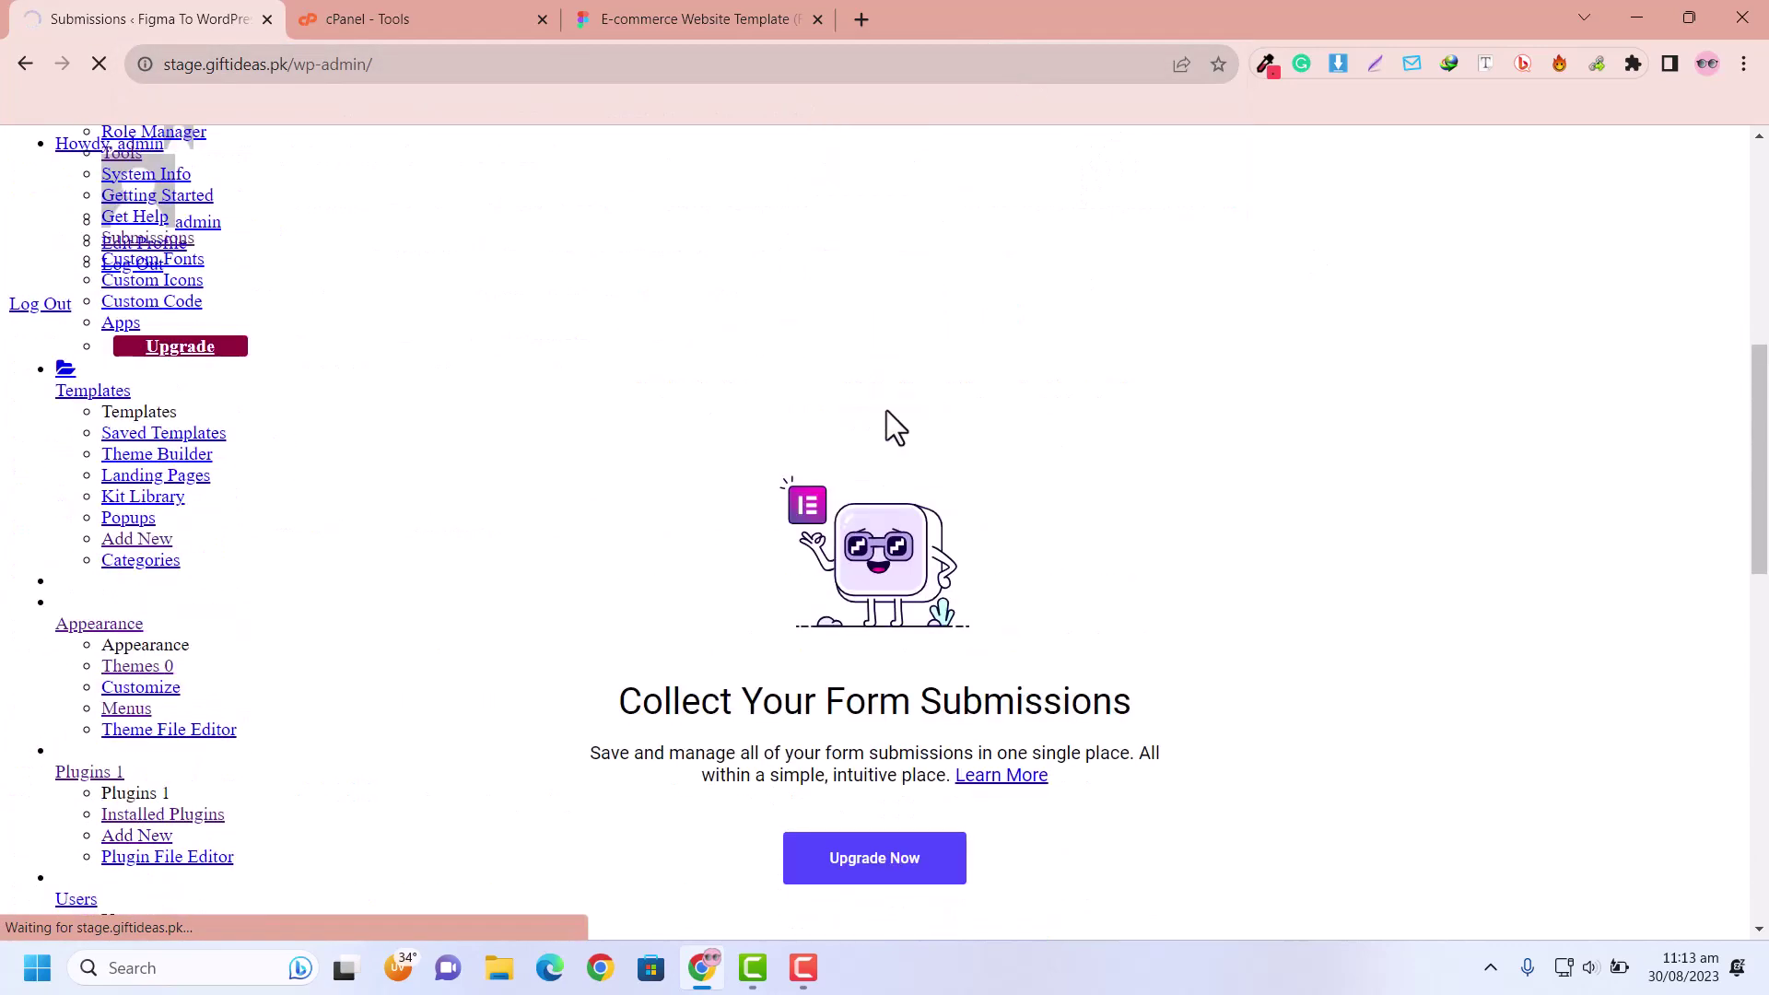
Step: Scroll through the unstyled dashboard, inspecting its plain overlapping menu links
scroll(1072, 451, "down", 14)
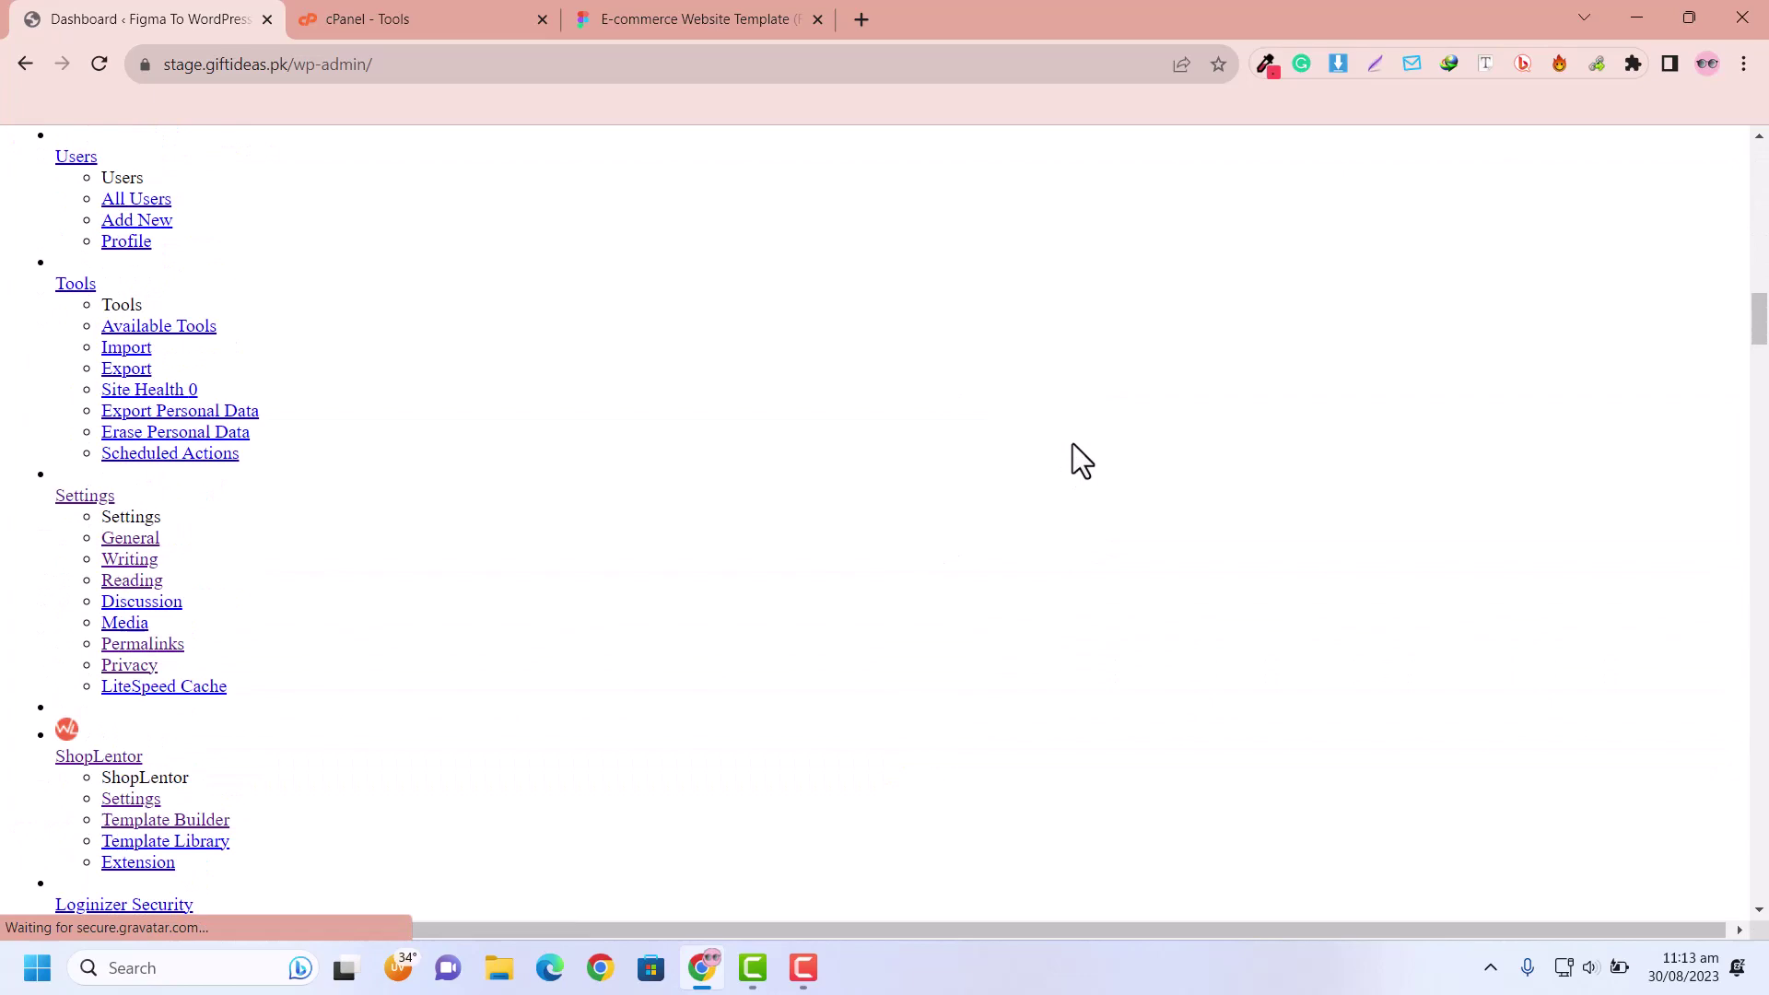
scroll(1072, 444, "up", 9)
scroll(1073, 444, "up", 10)
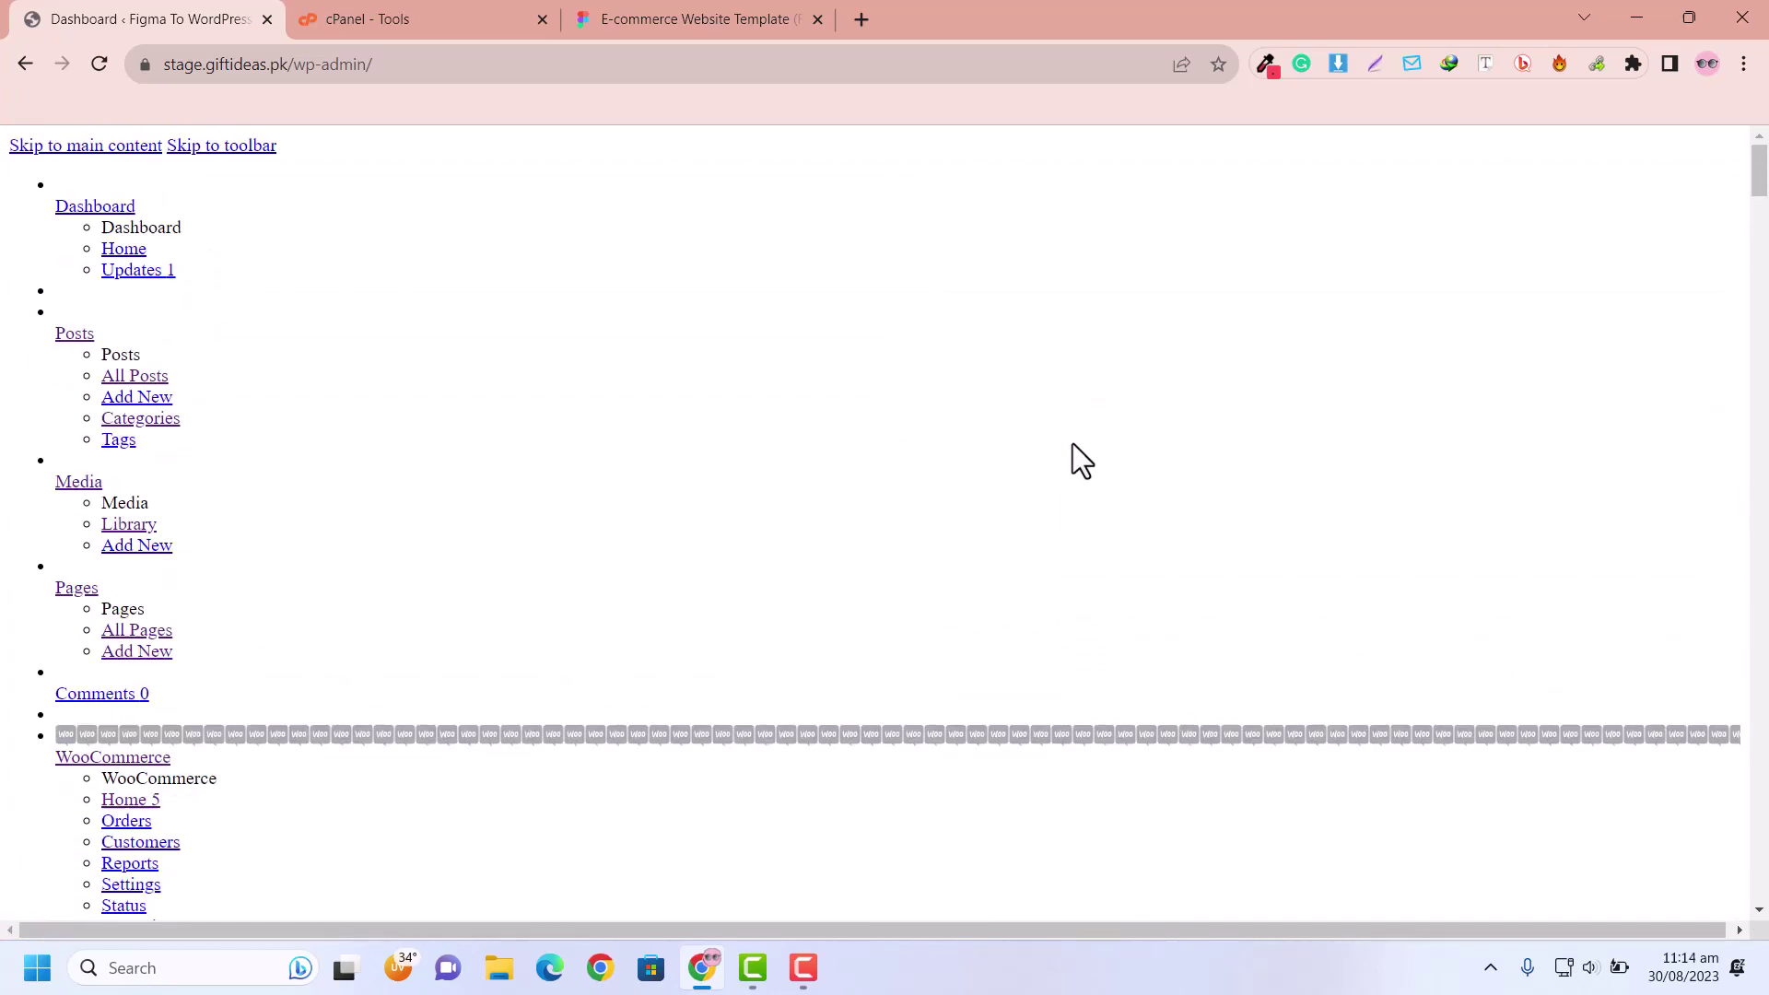
scroll(1072, 444, "down", 12)
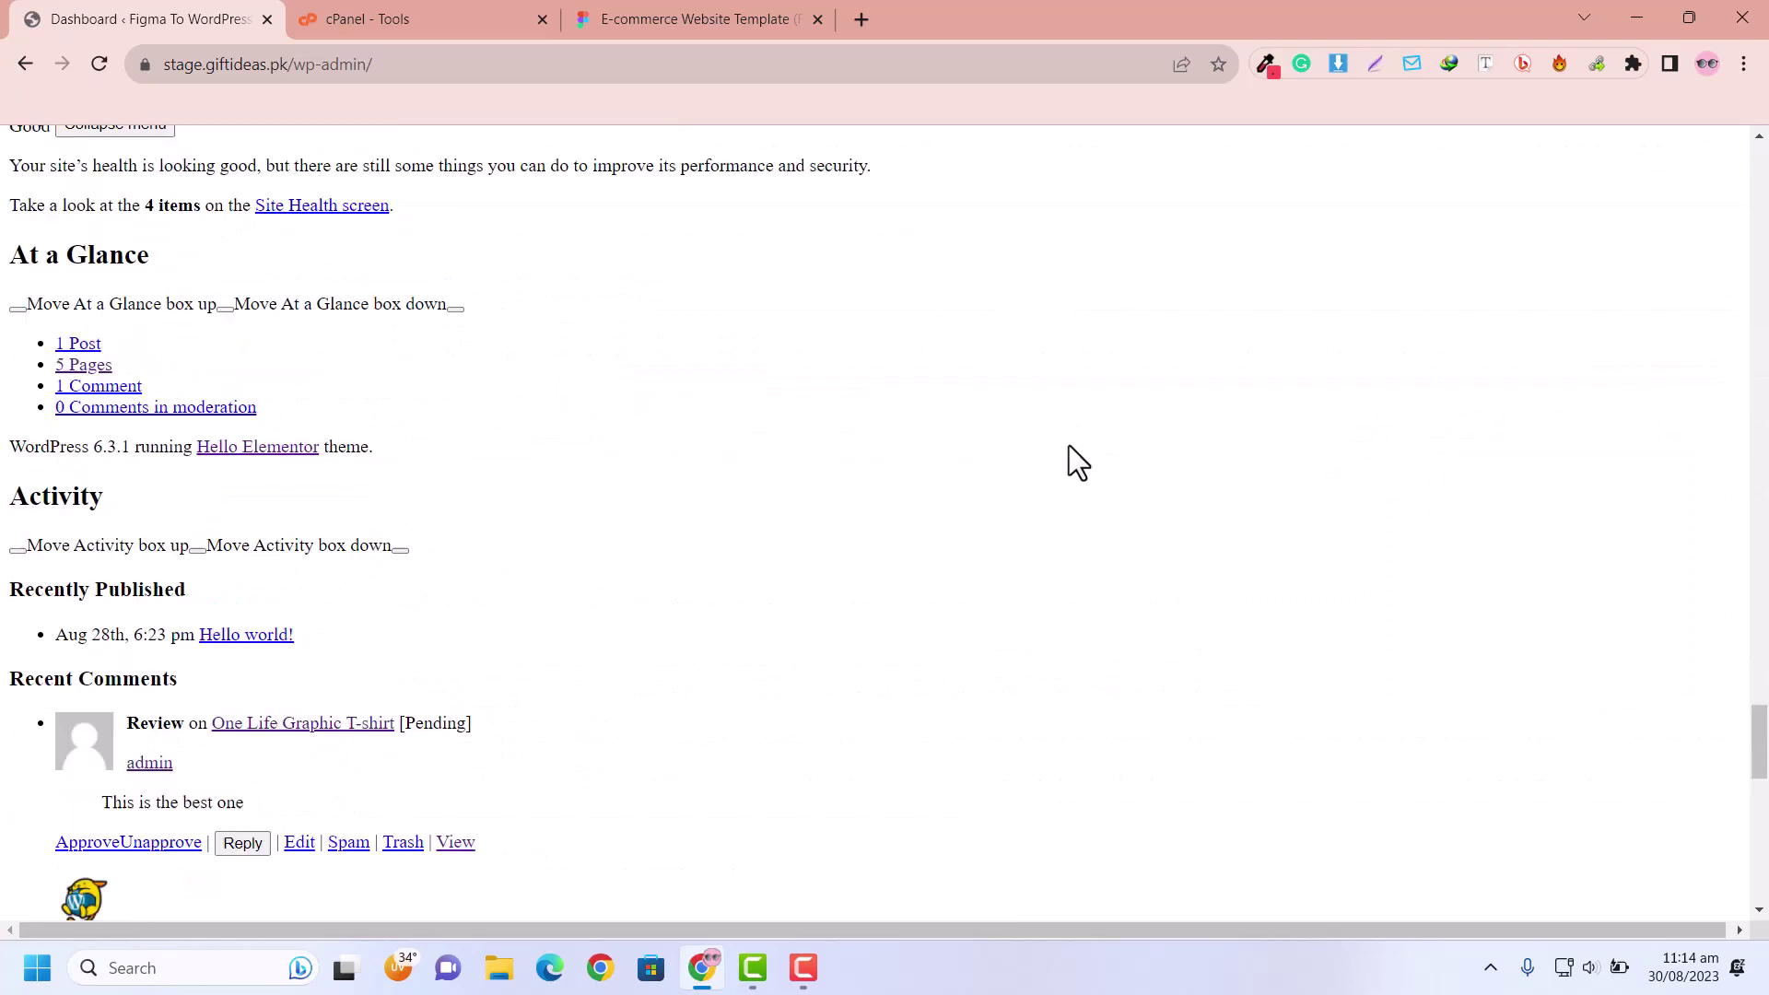
scroll(1069, 445, "up", 7)
scroll(1069, 445, "up", 3)
scroll(1069, 445, "up", 3)
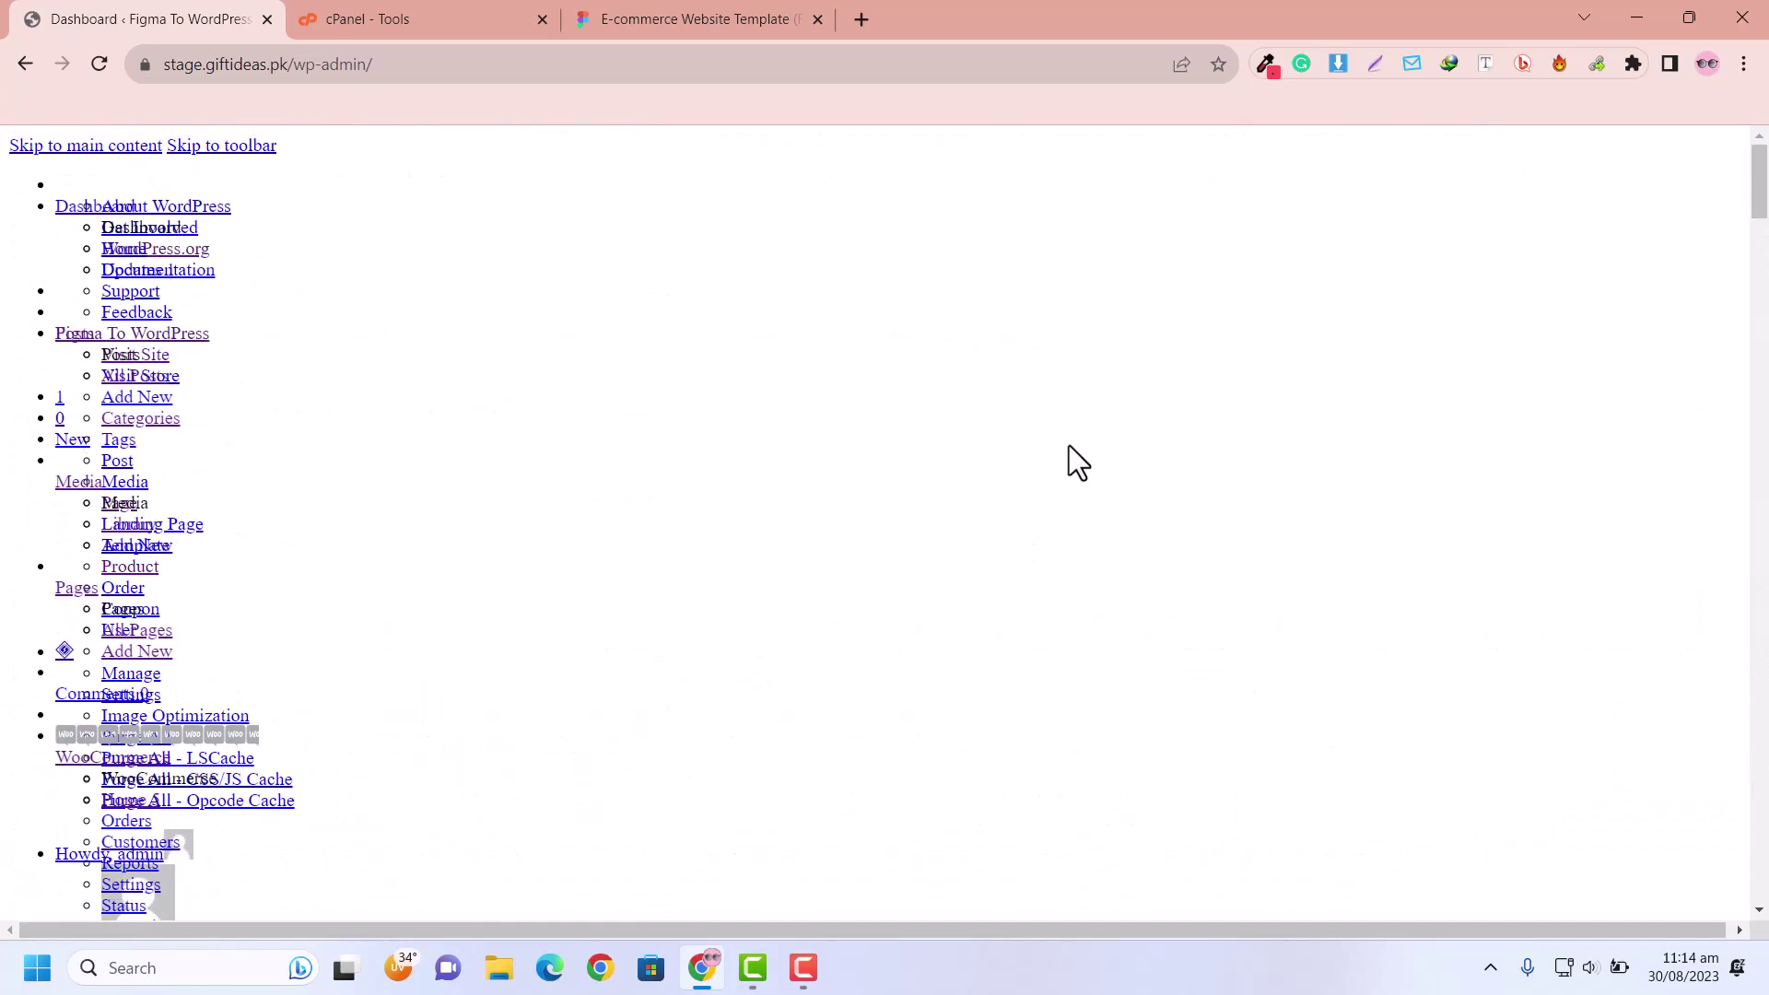
scroll(223, 435, "down", 12)
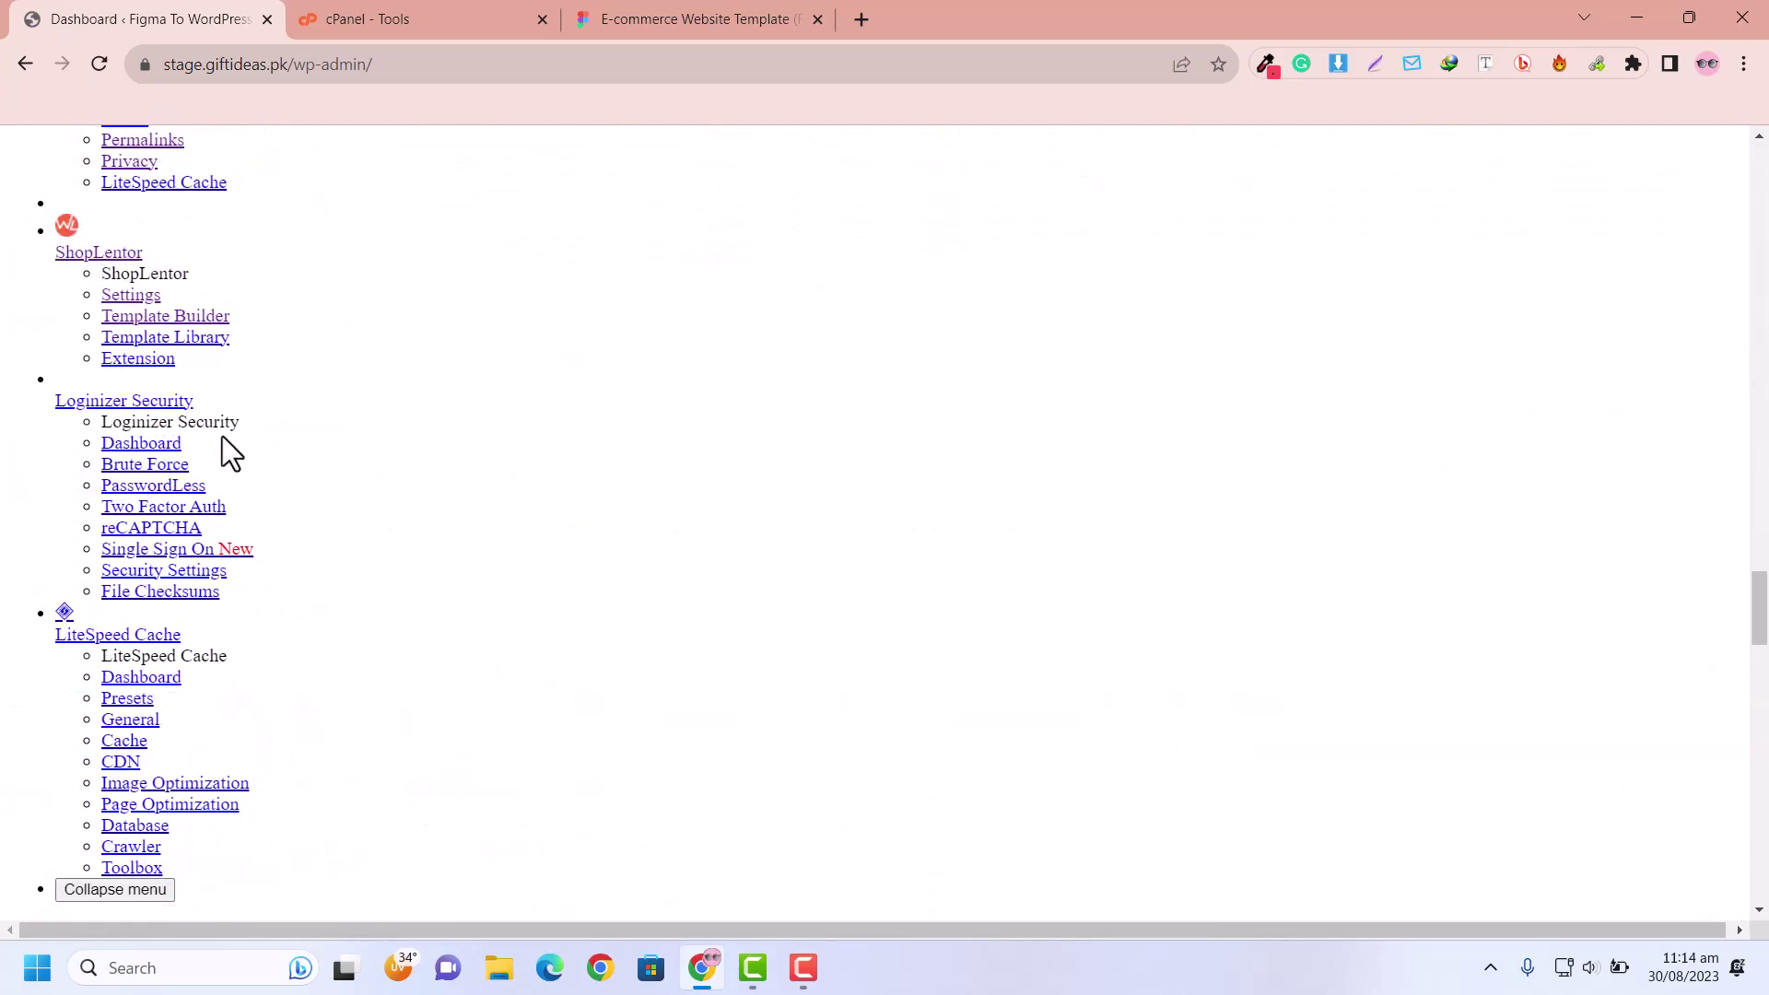
scroll(223, 433, "up", 7)
scroll(232, 424, "up", 4)
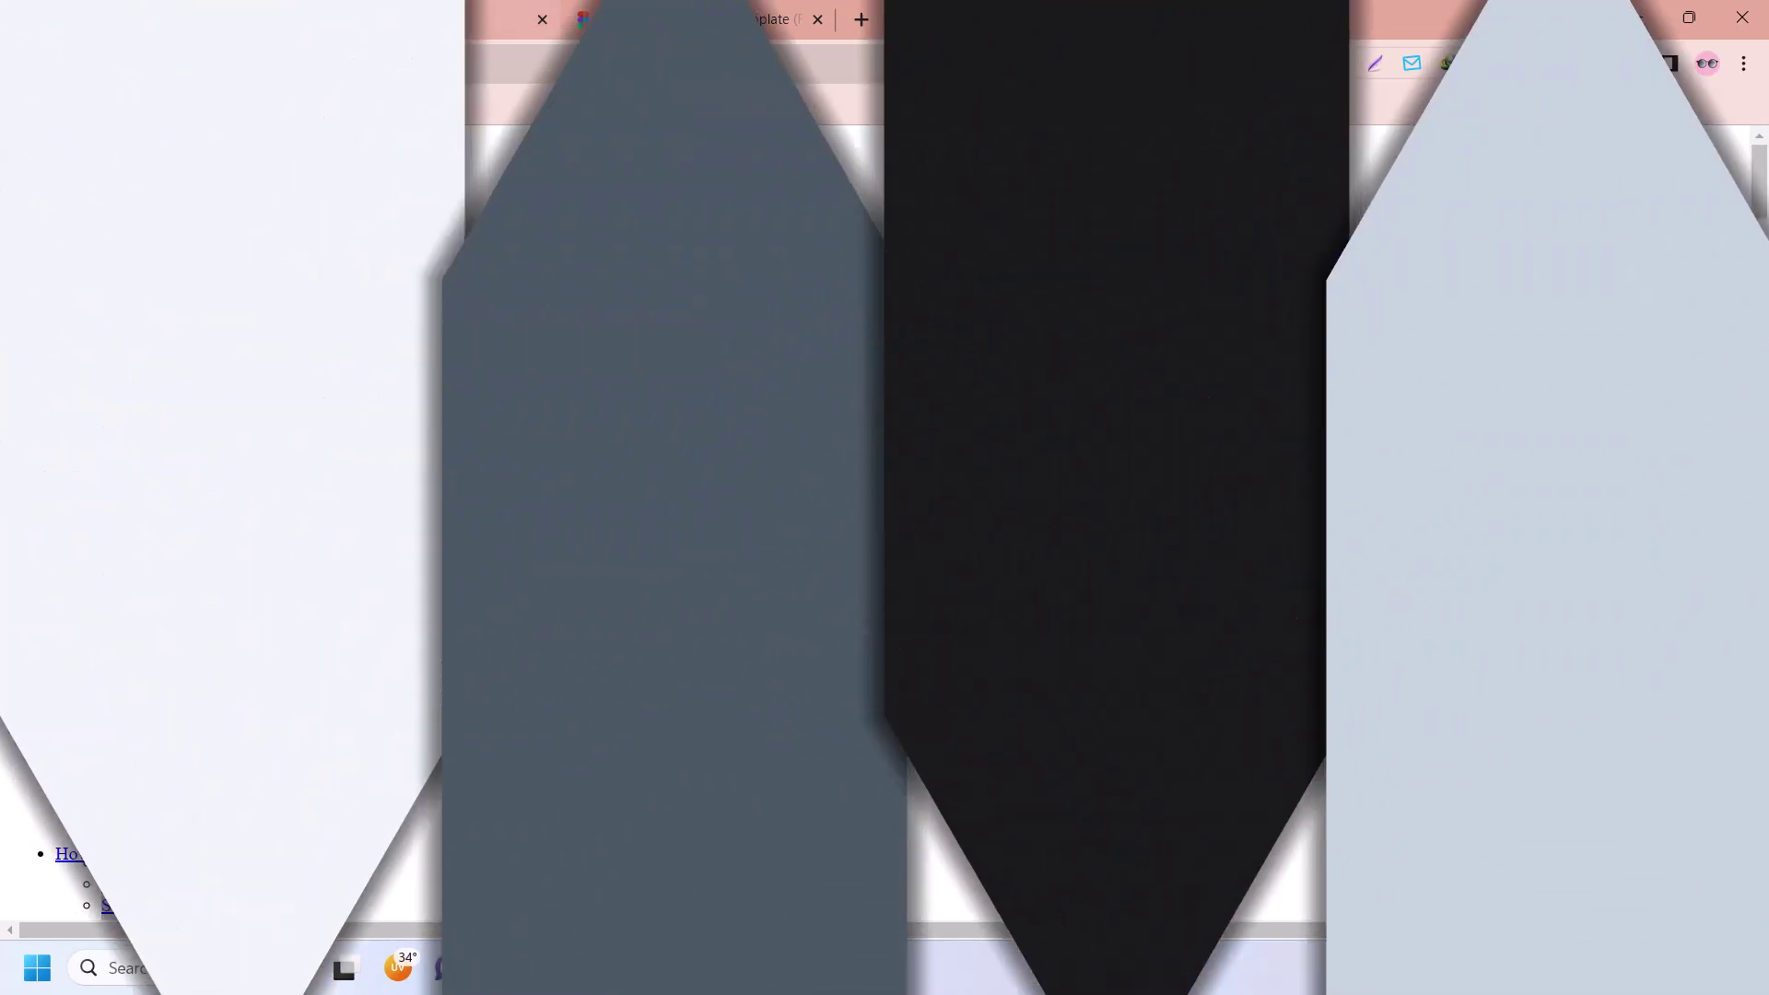
Step: Switch from the WordPress tab to cPanel File Manager
left_click(396, 18)
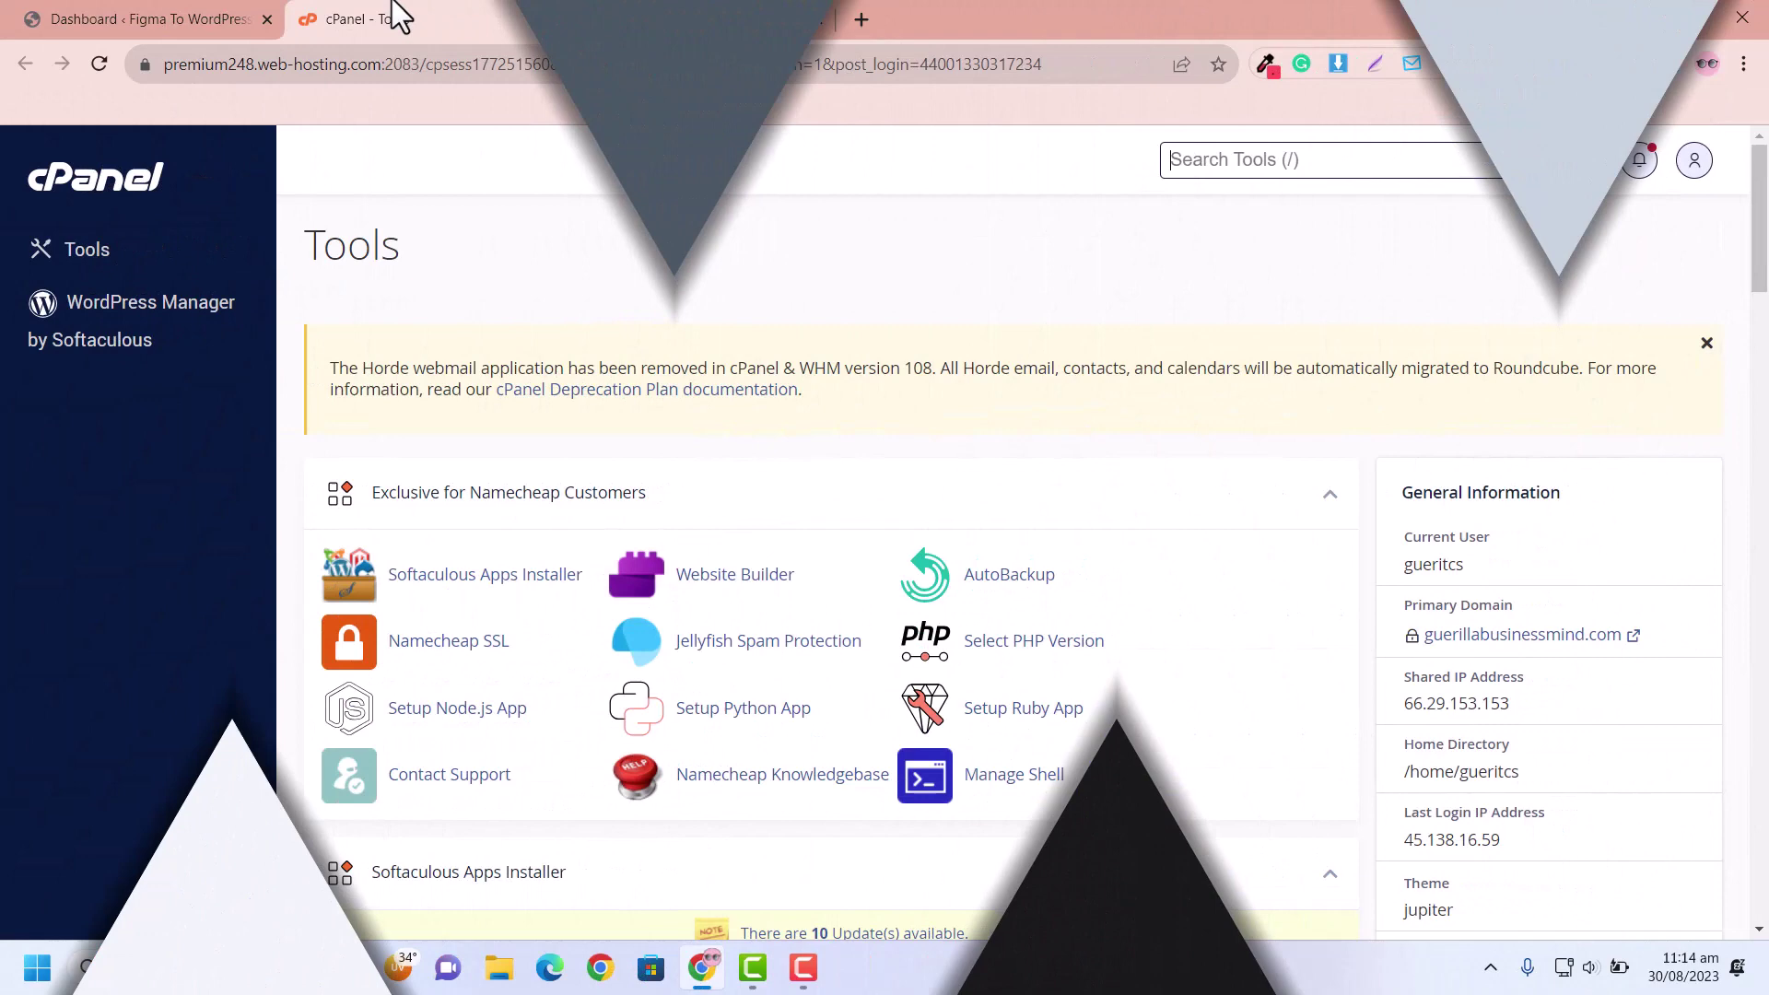
scroll(979, 357, "down", 8)
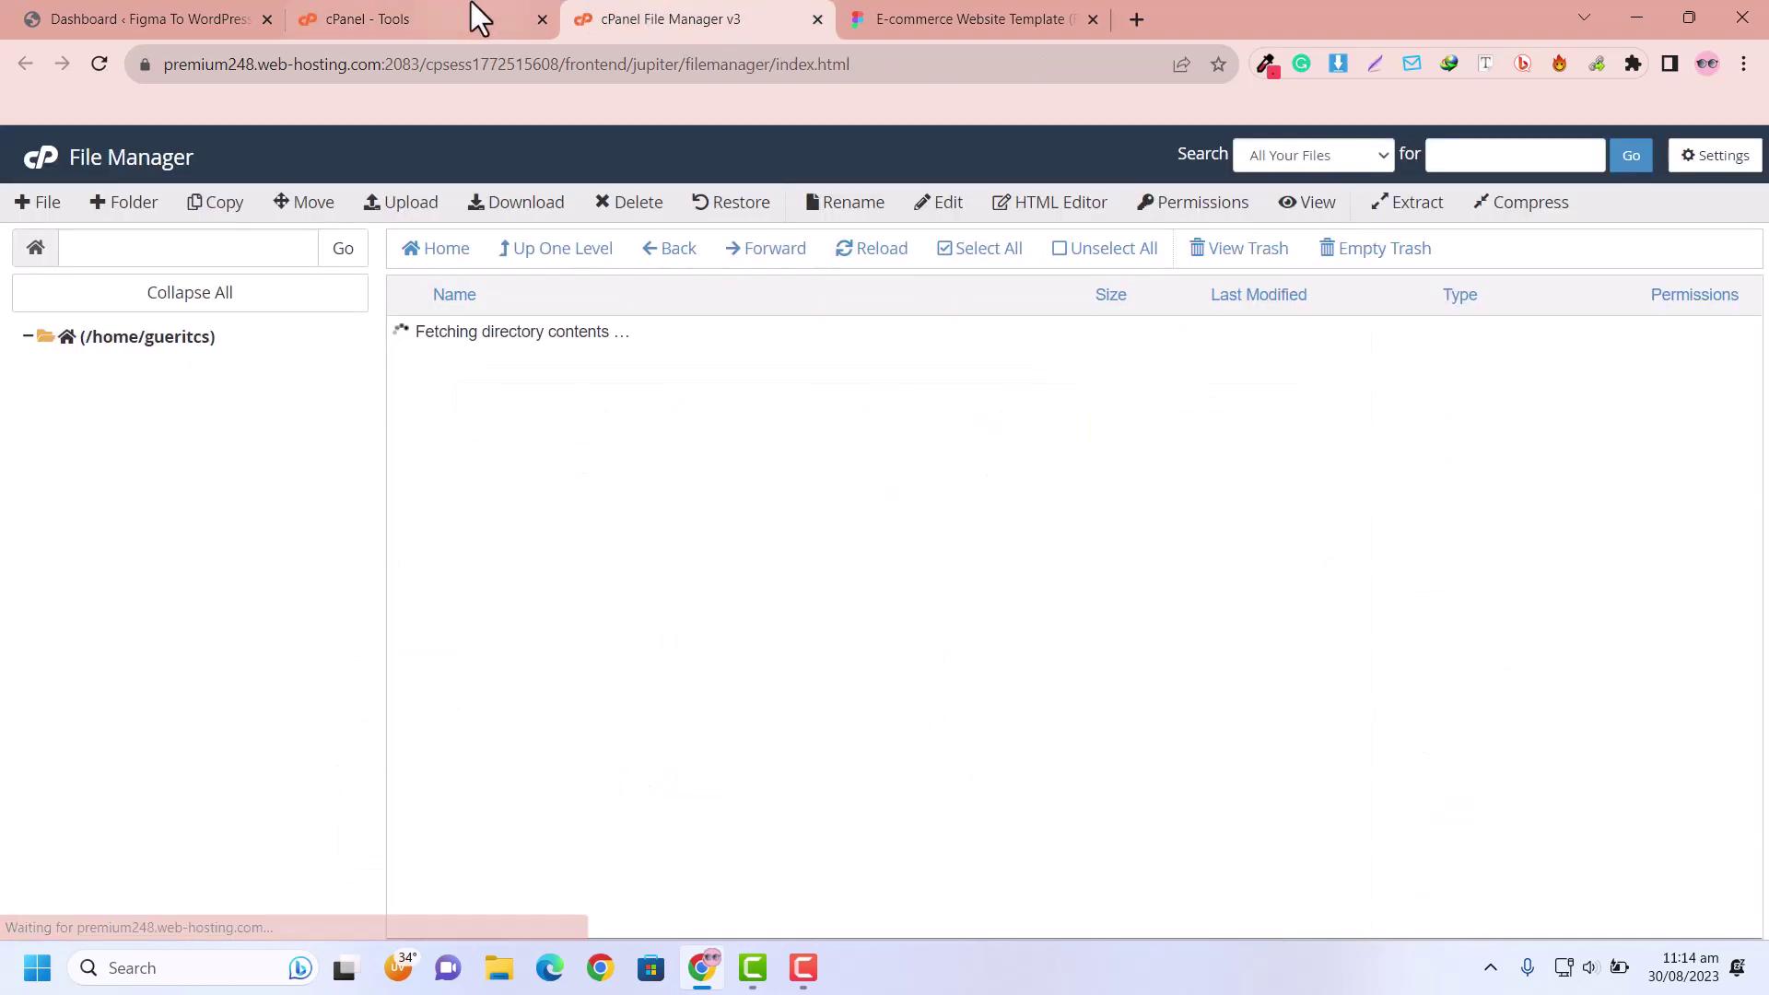
left_click(471, 5)
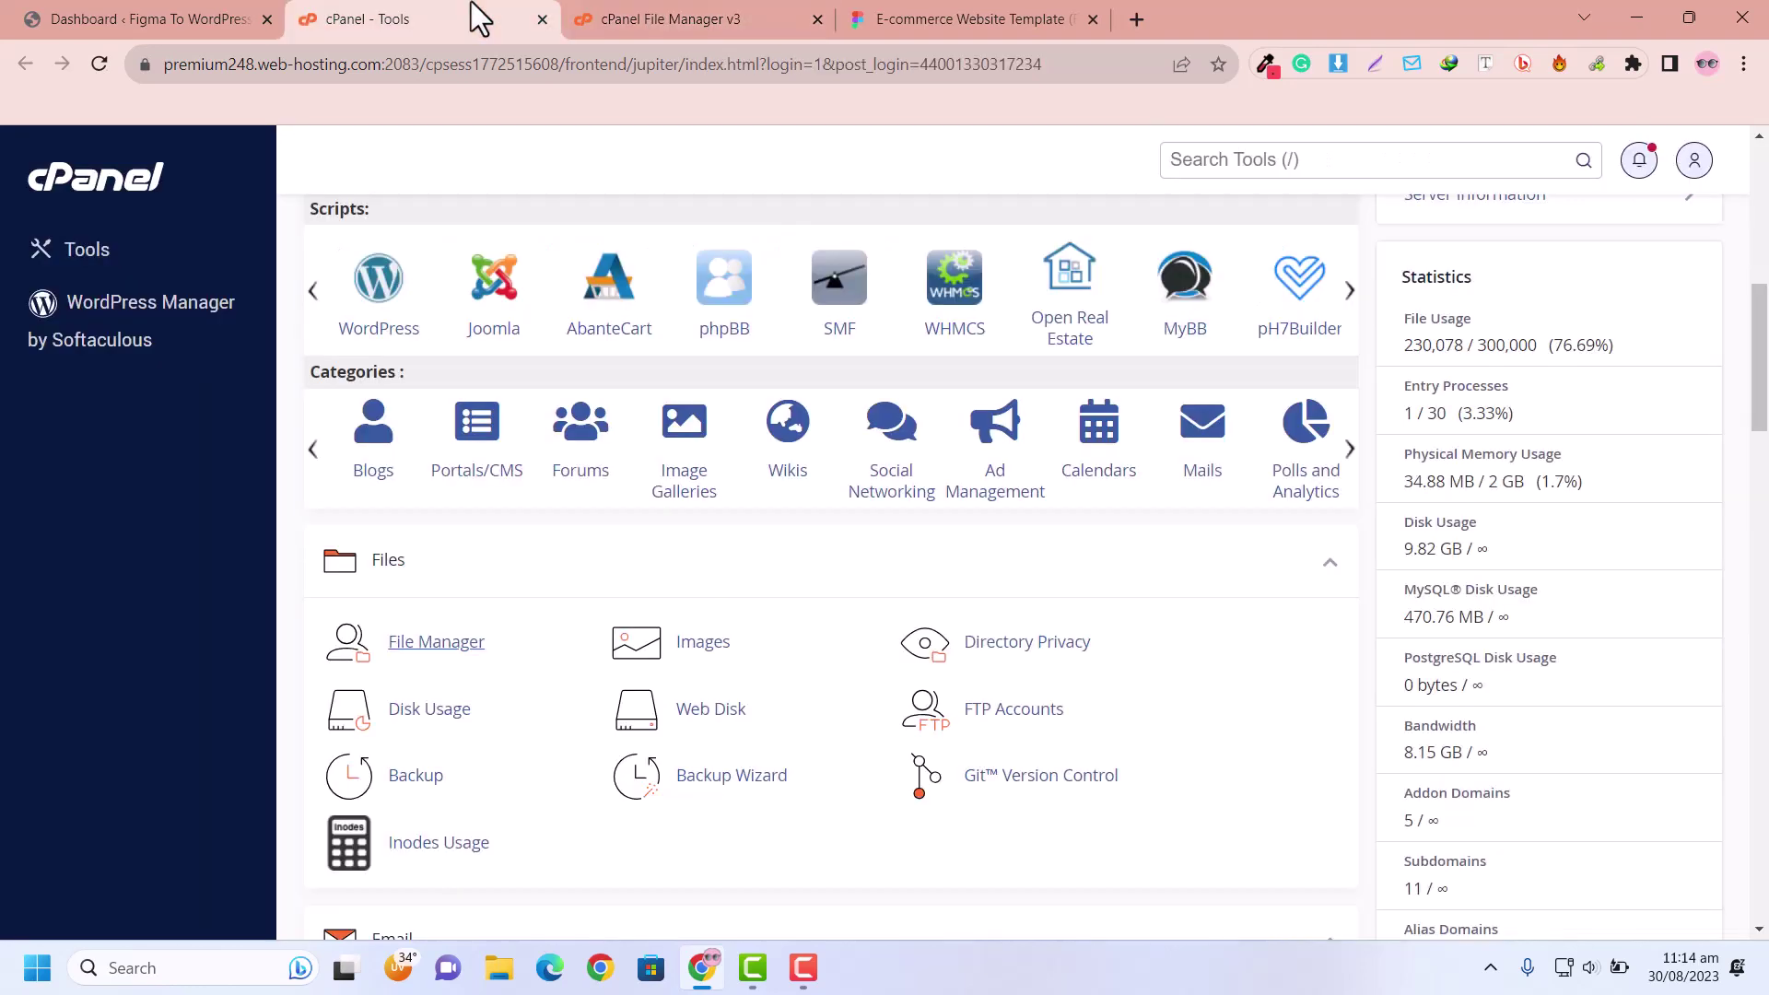
left_click(645, 10)
scroll(231, 727, "down", 2)
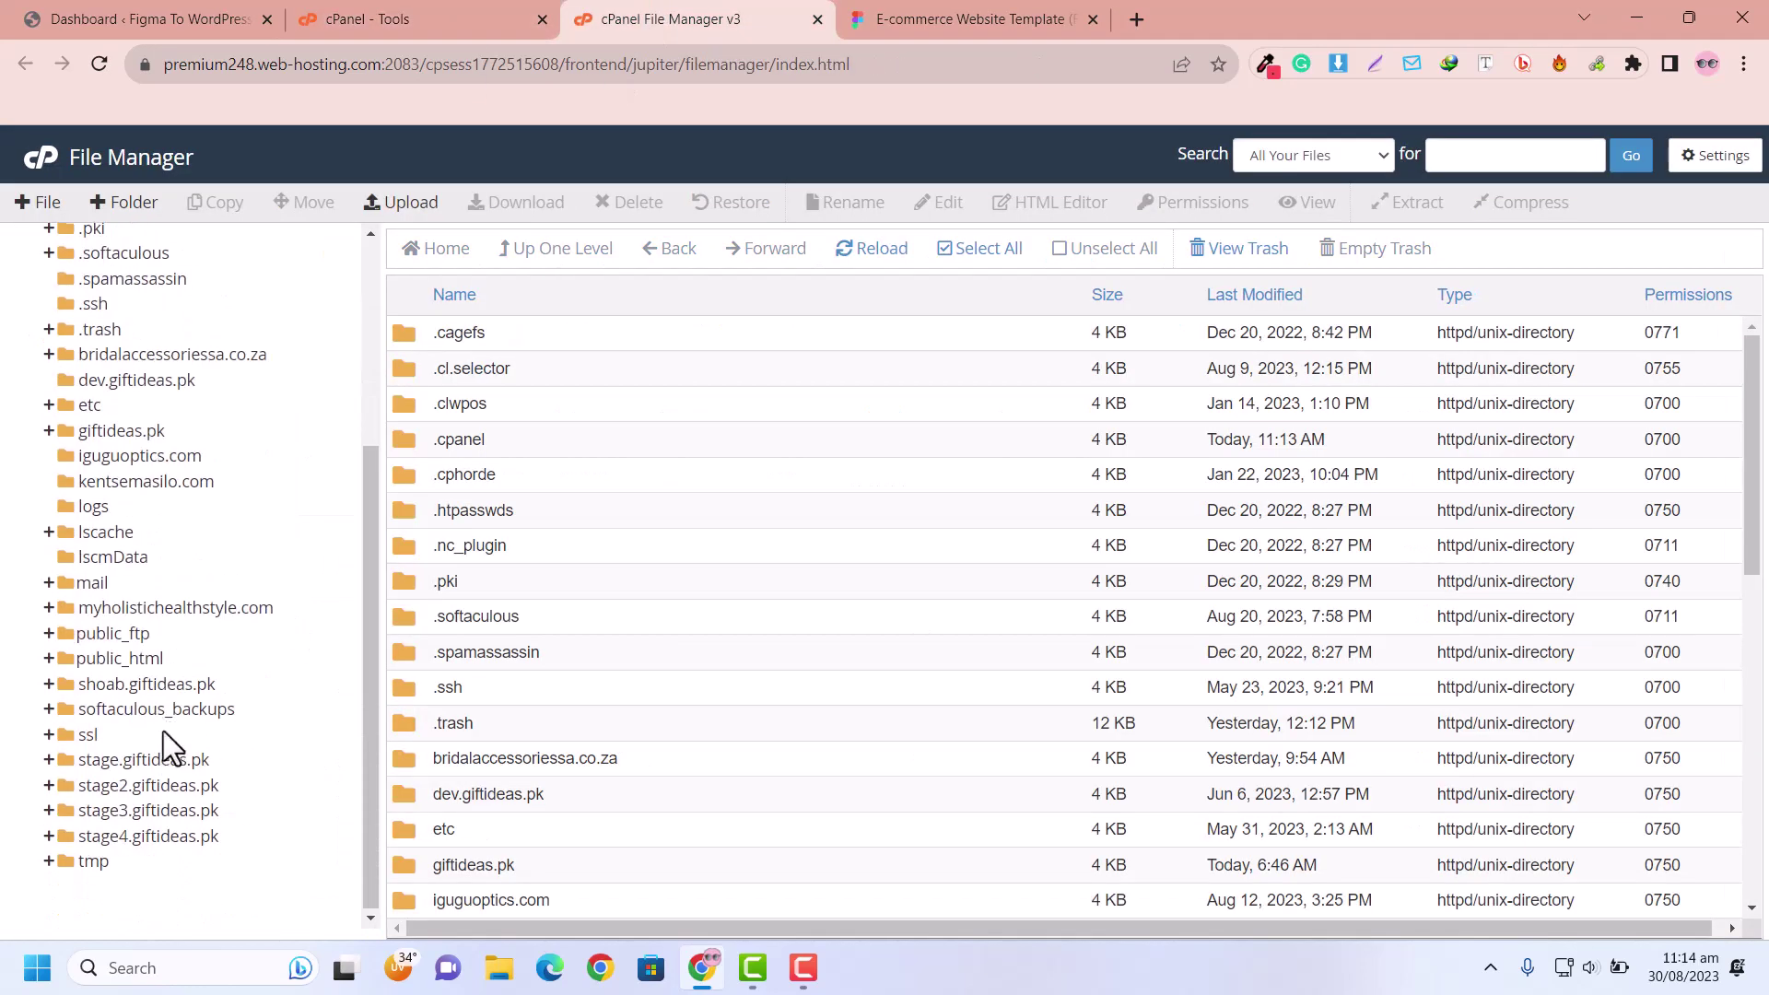
Step: Expand public_html and open the stage.giftideas.pk folder
left_click(138, 659)
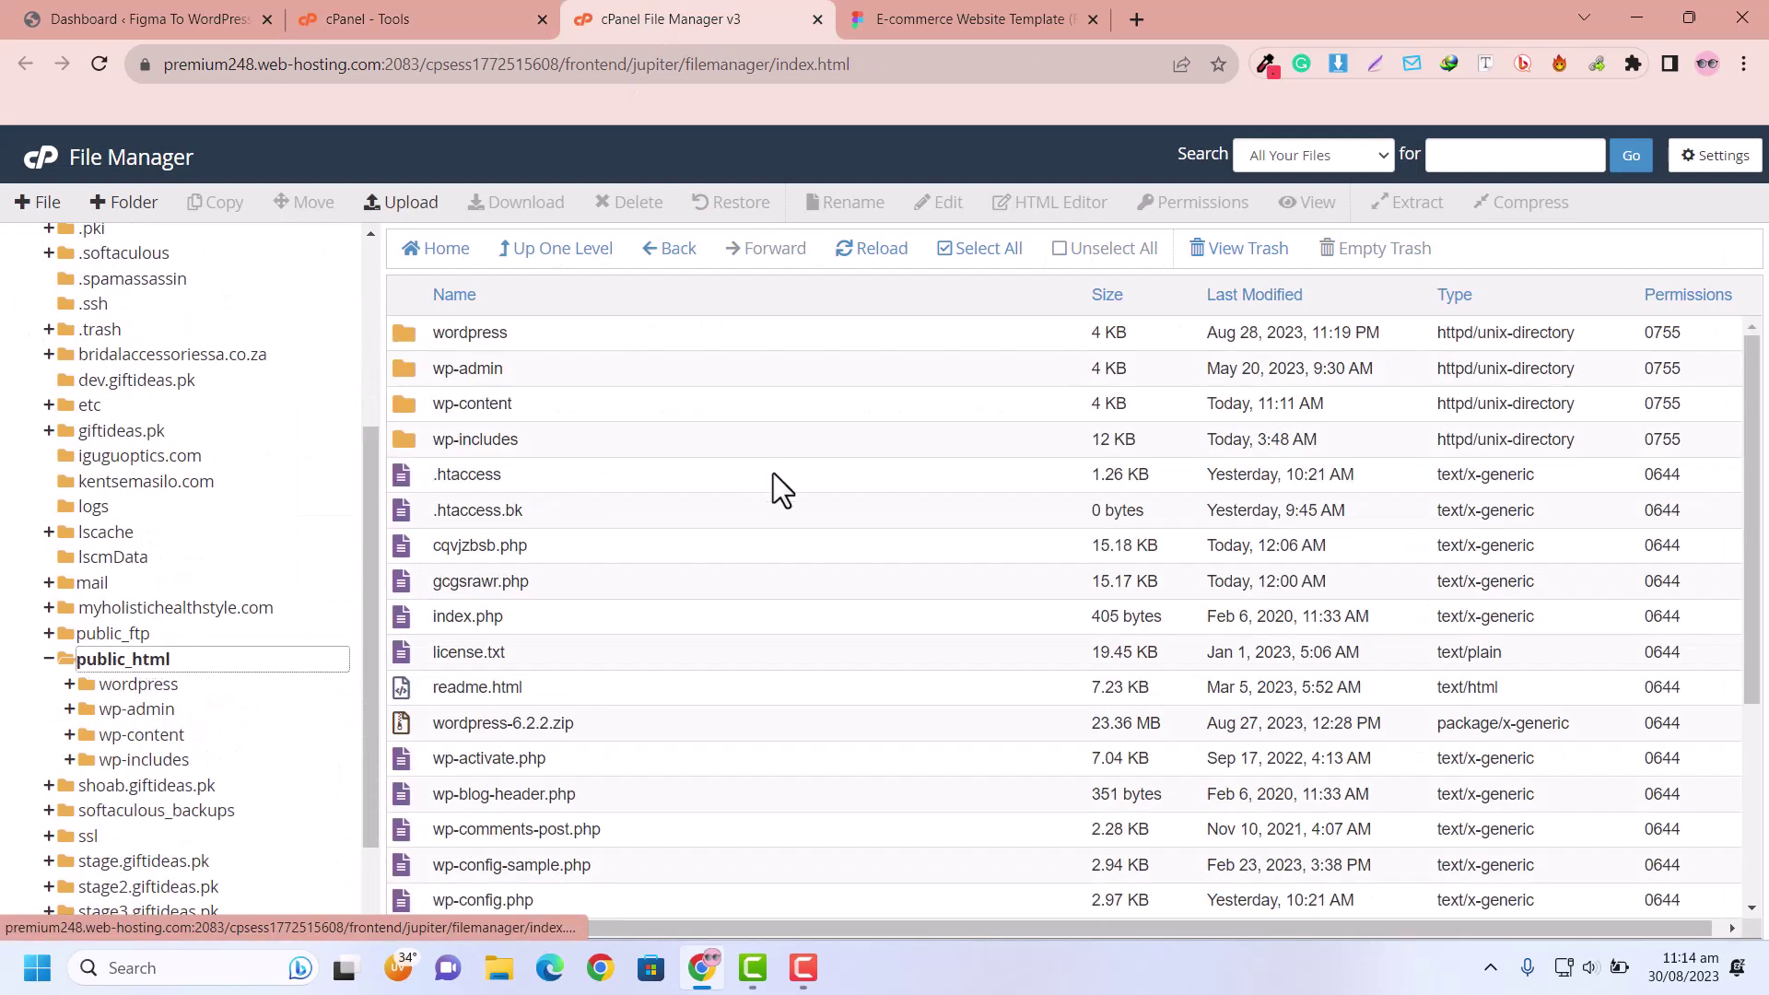
scroll(776, 478, "down", 3)
scroll(218, 692, "down", 2)
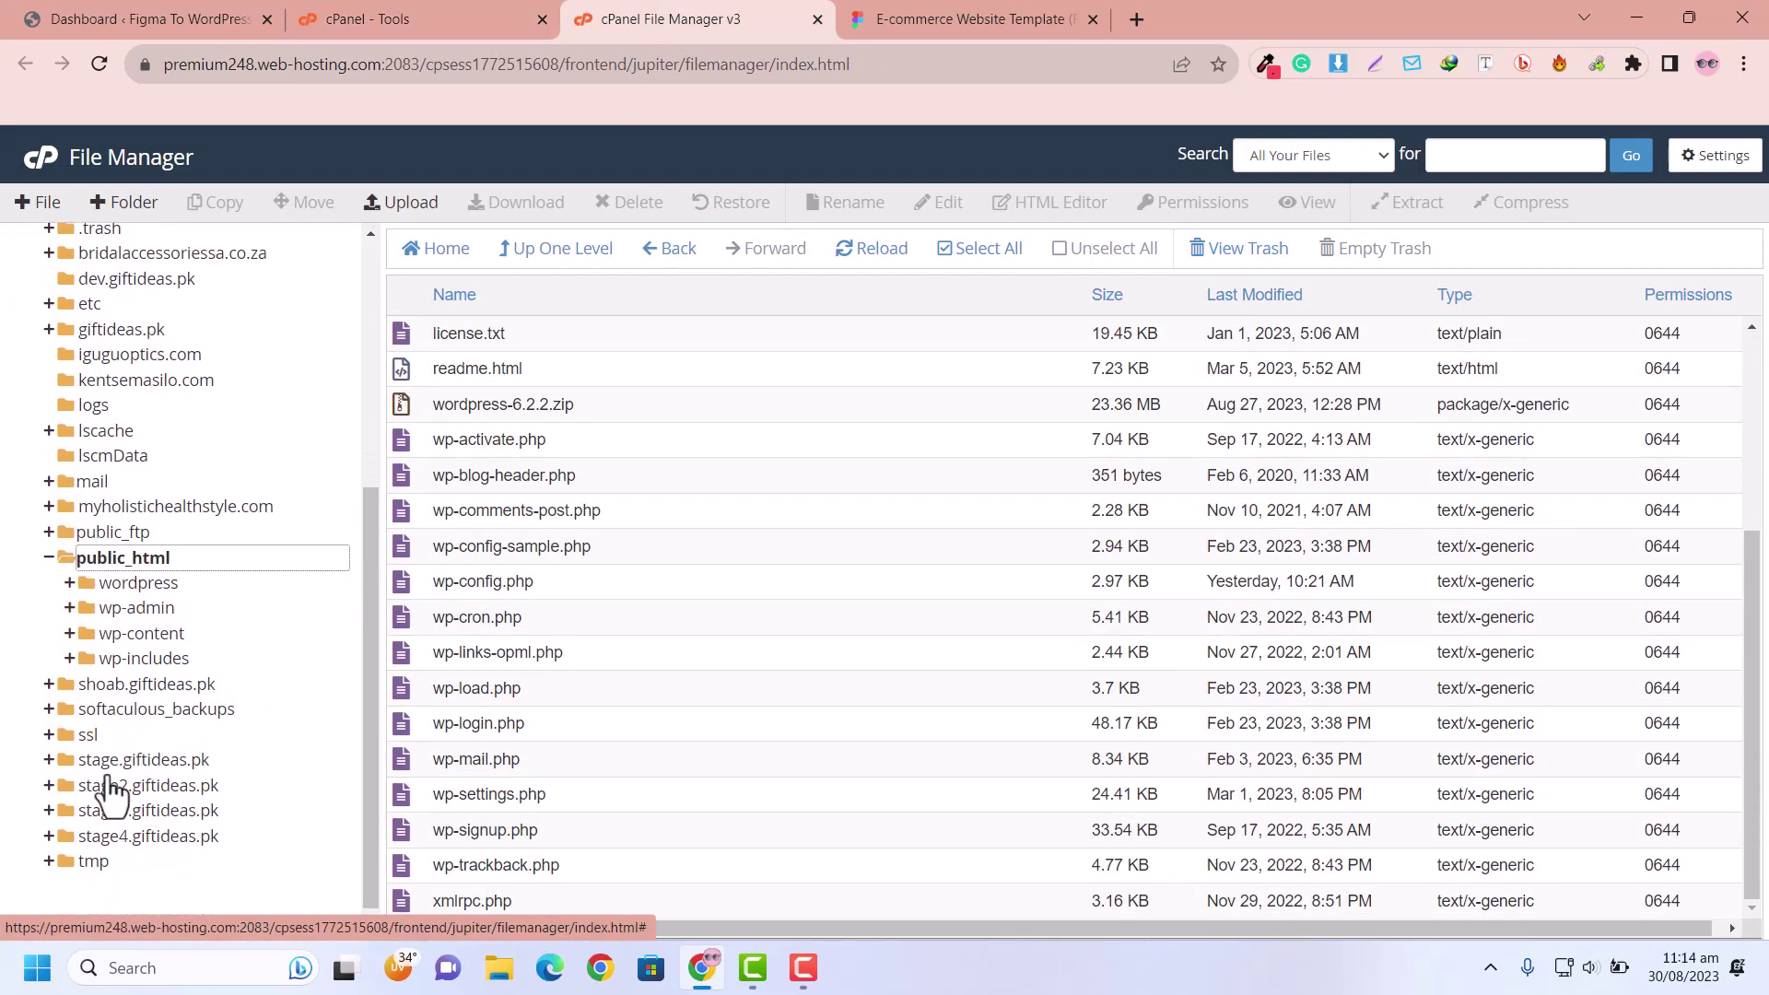
left_click(129, 763)
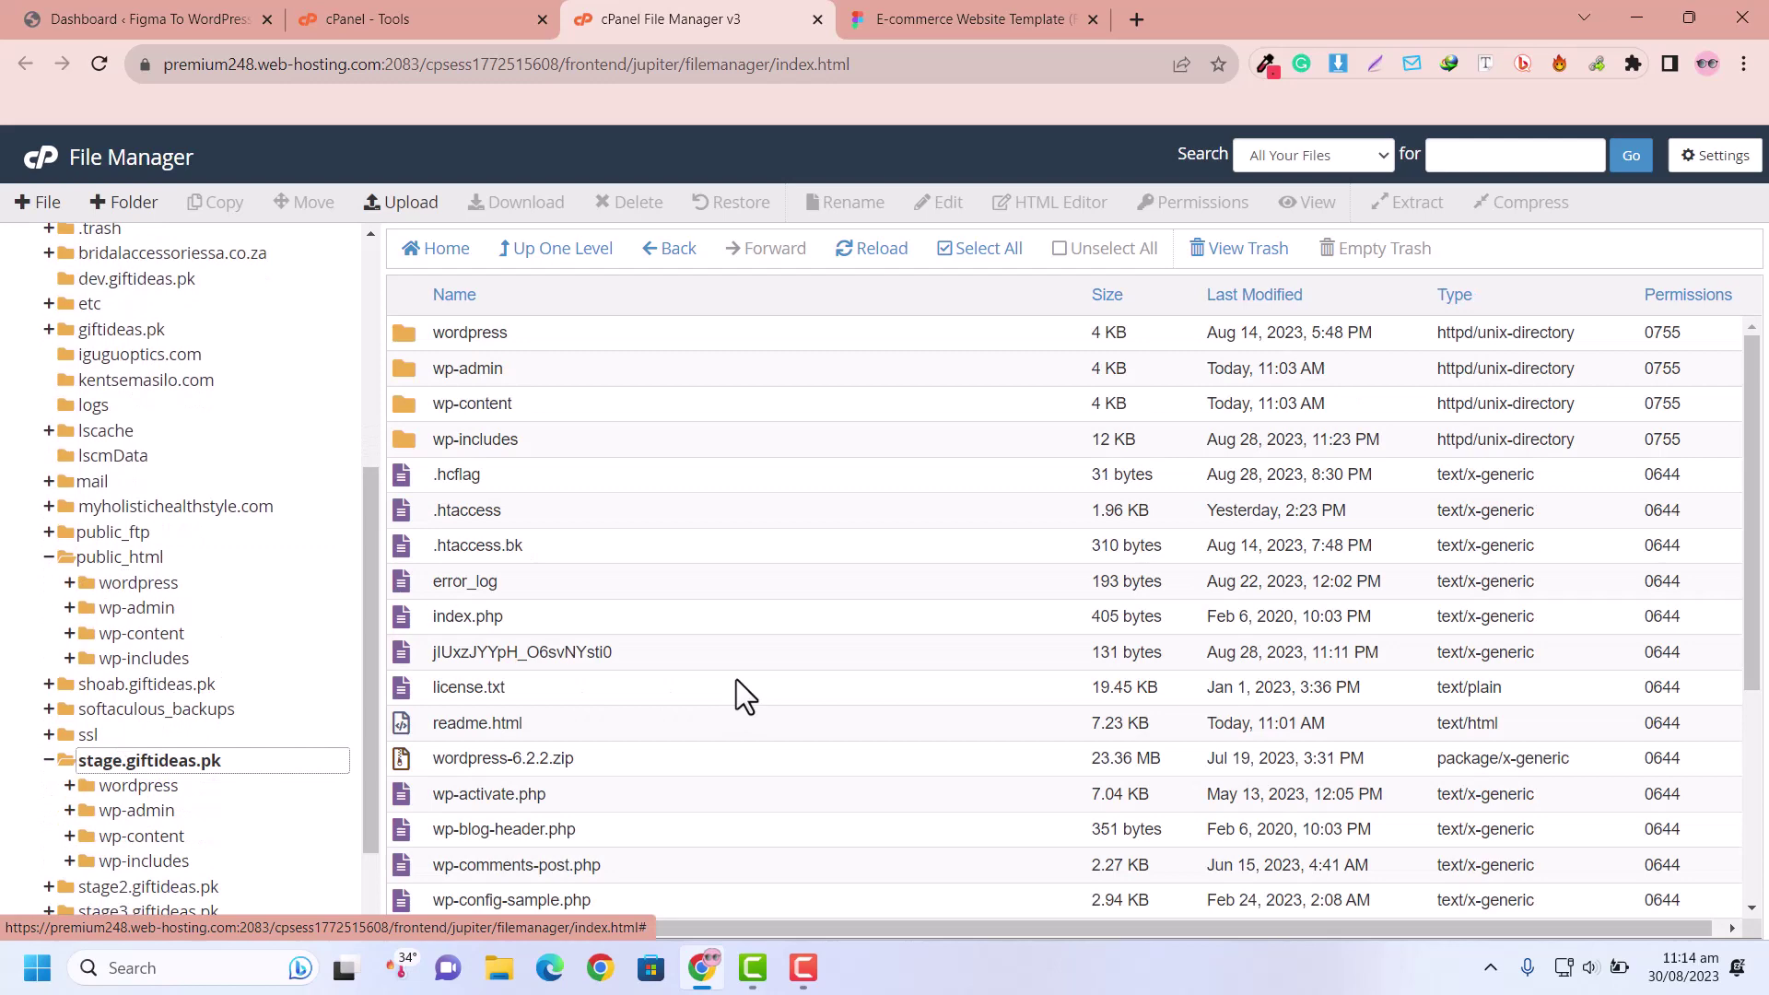
scroll(737, 678, "down", 4)
scroll(735, 691, "up", 4)
Step: Check the site's connection info in the admin tab, then browse the stage.giftideas.pk files
left_click(203, 4)
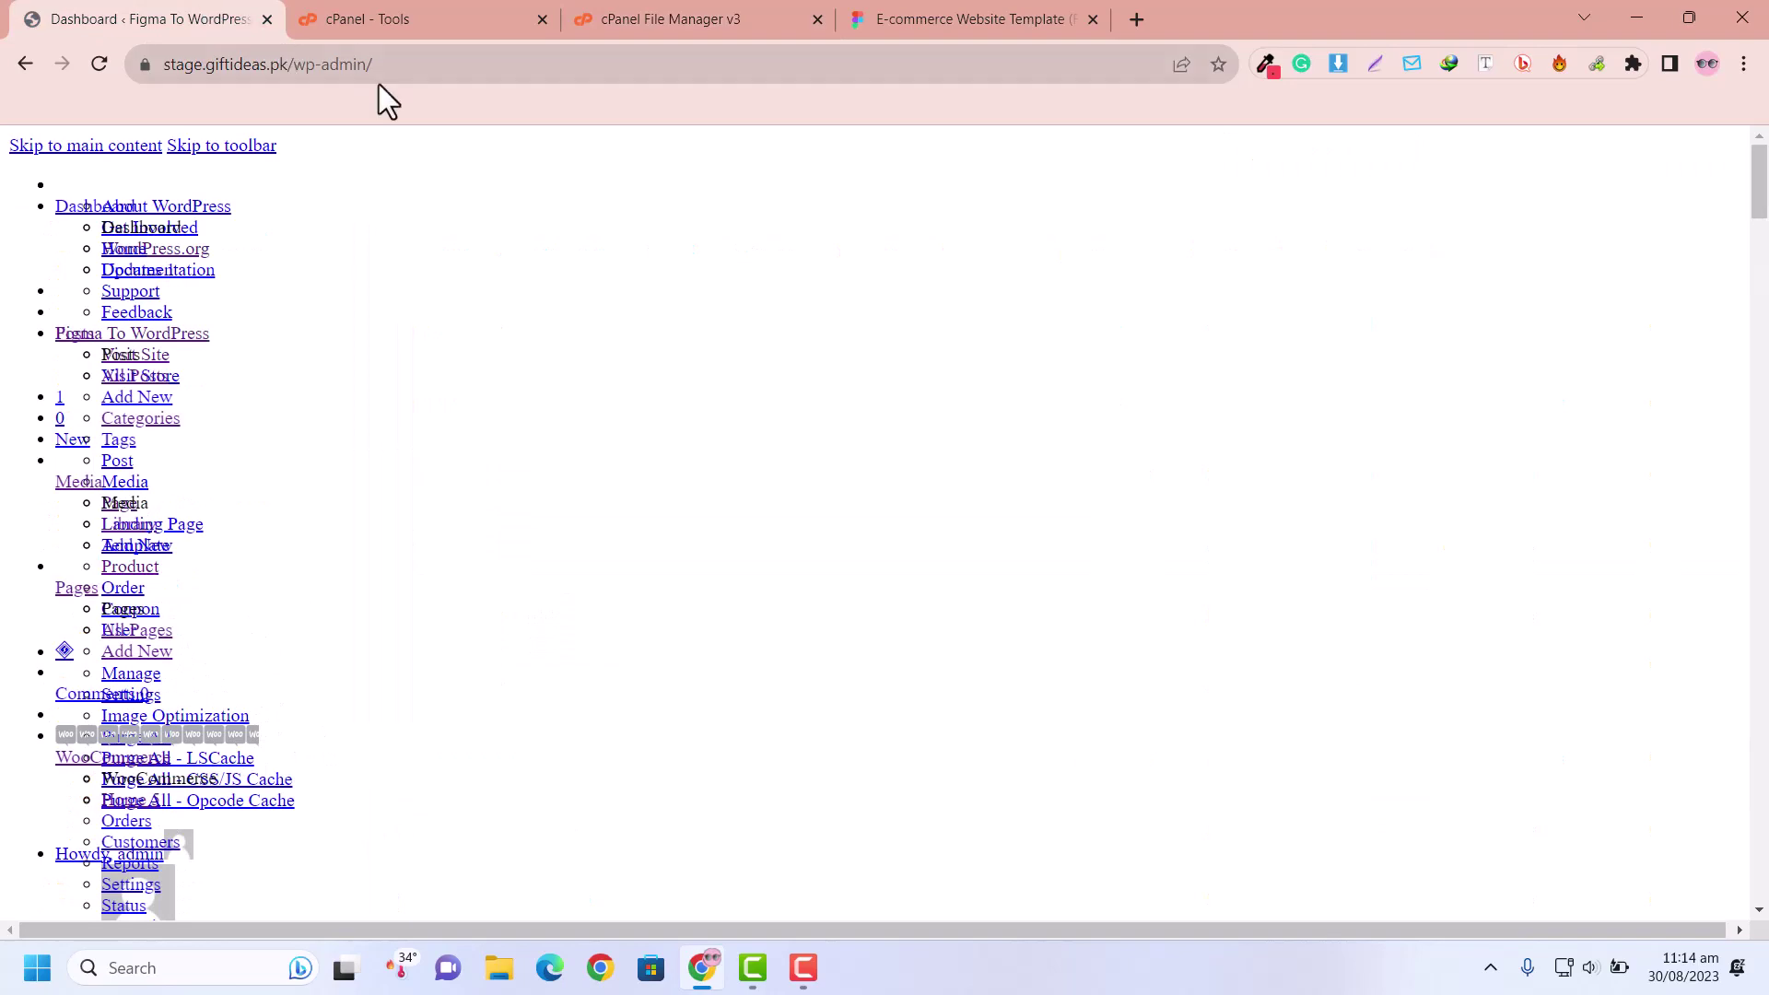
left_click(149, 61)
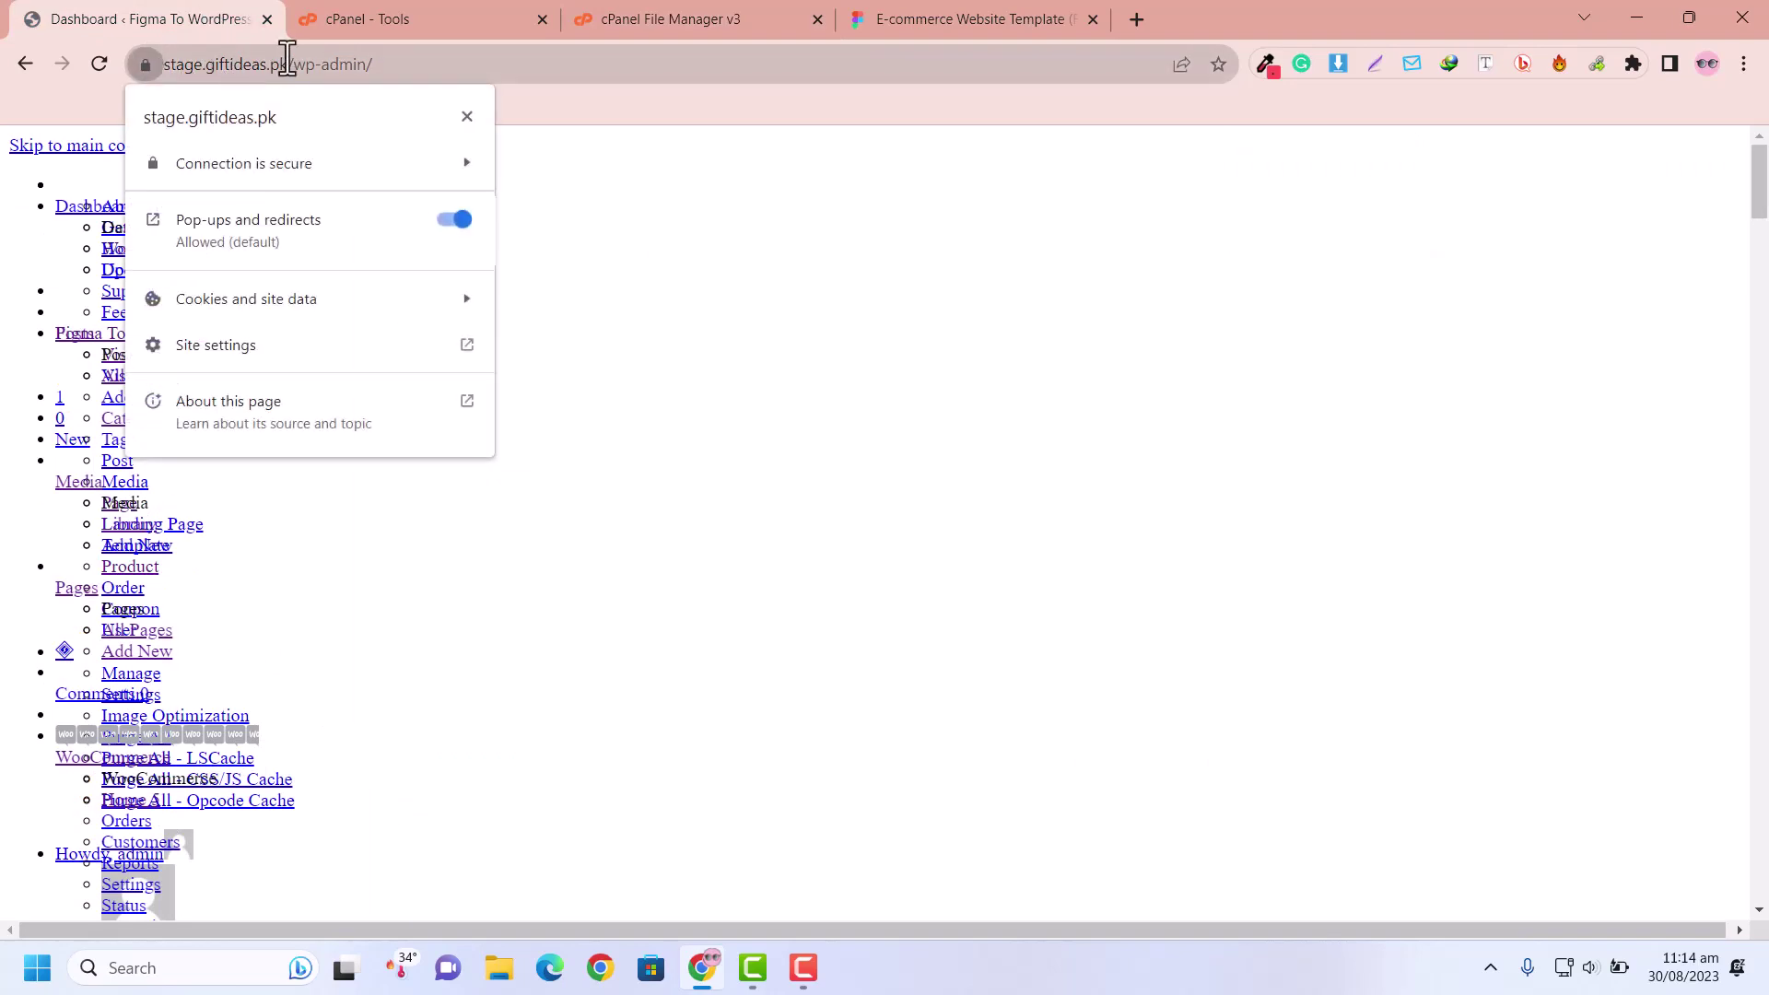
left_click(666, 18)
scroll(414, 572, "down", 4)
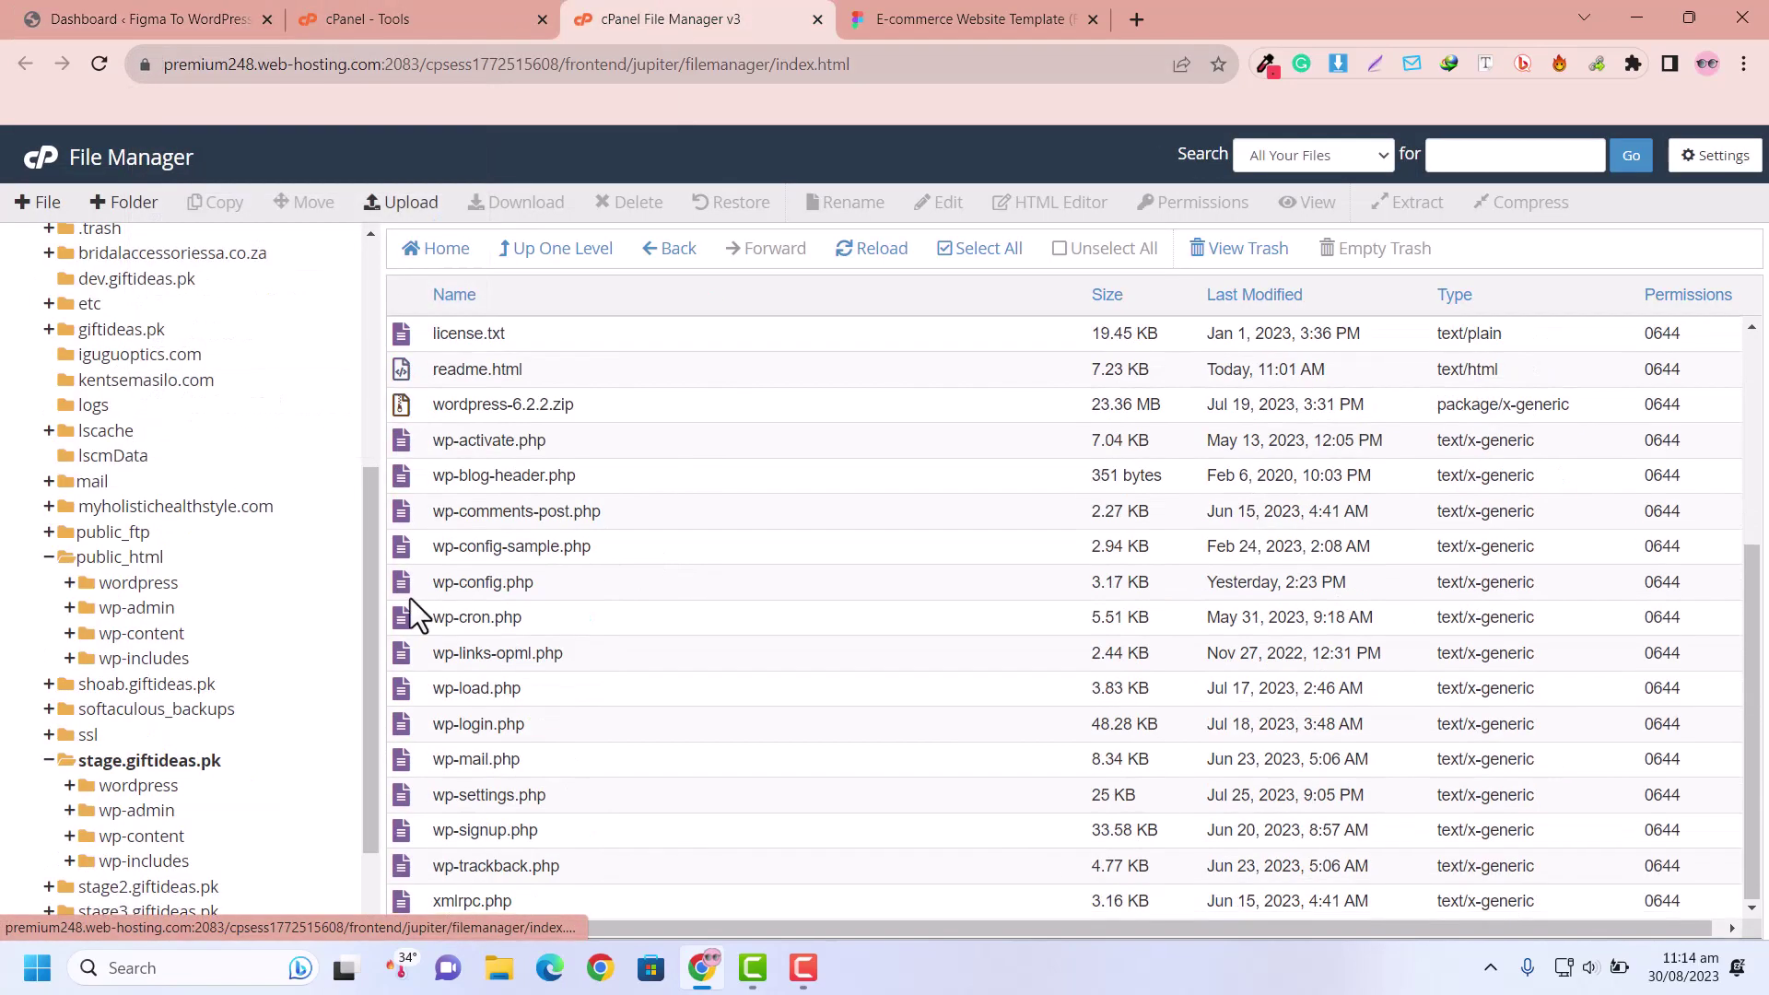
scroll(535, 604, "up", 4)
scroll(656, 645, "down", 4)
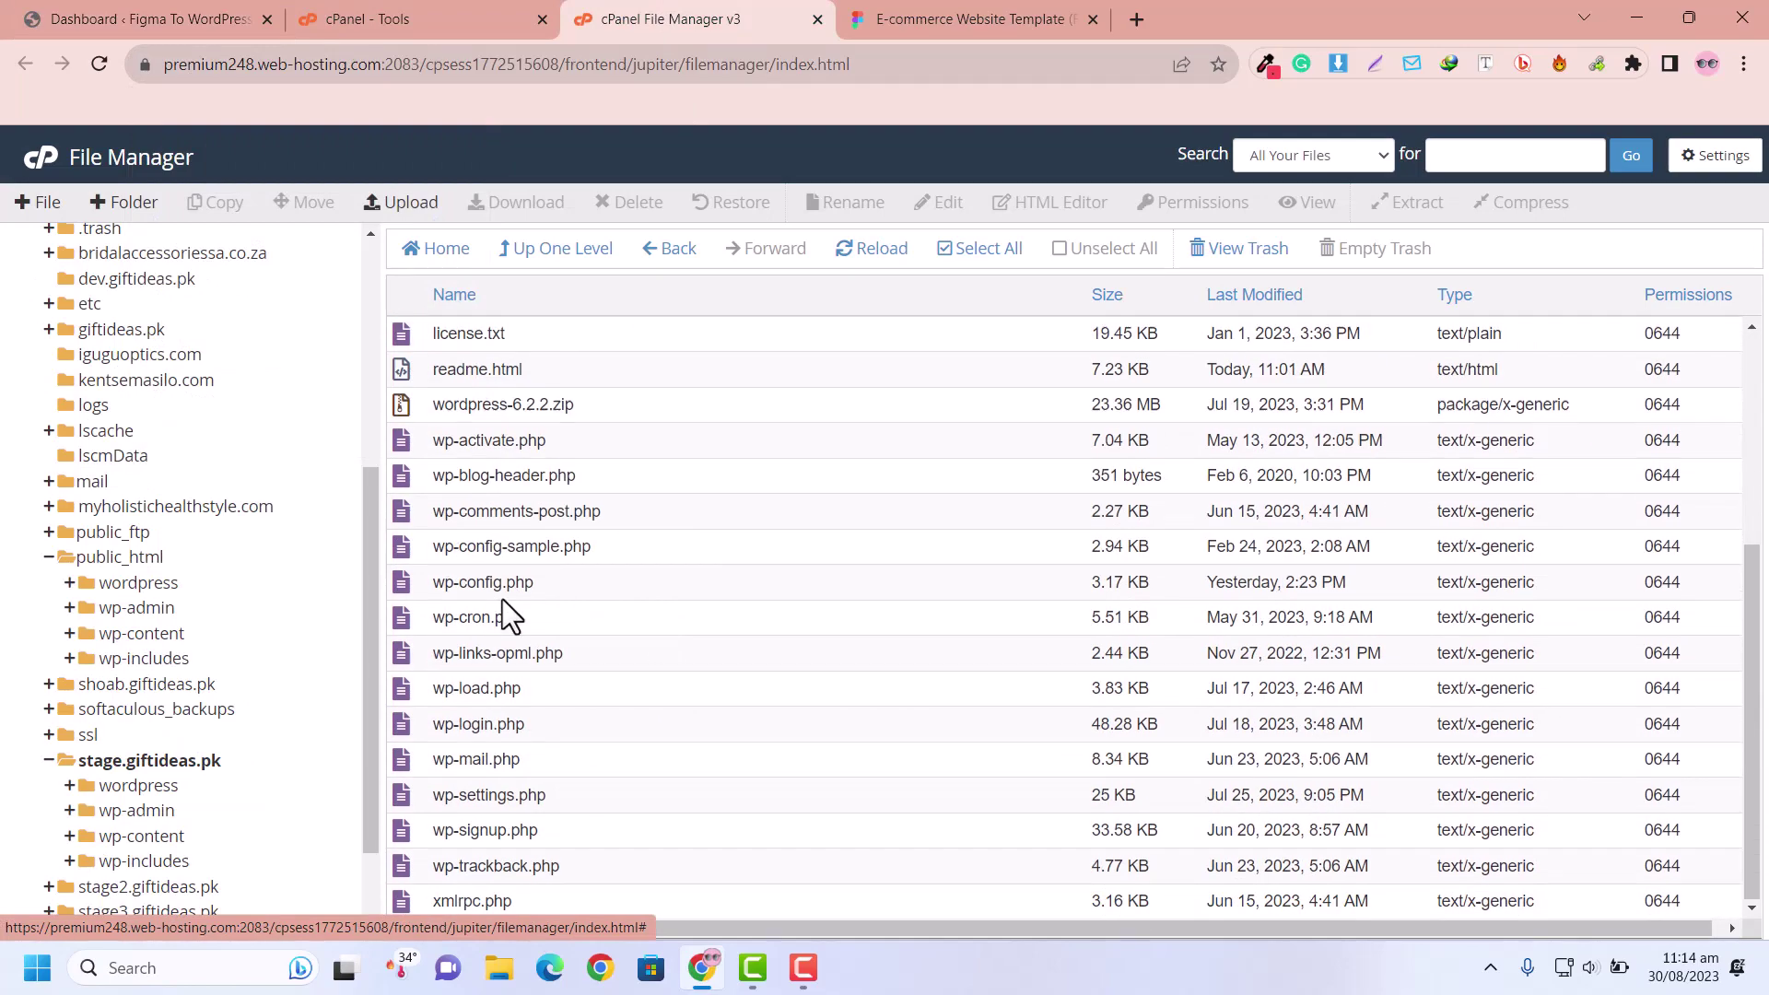
scroll(506, 608, "up", 4)
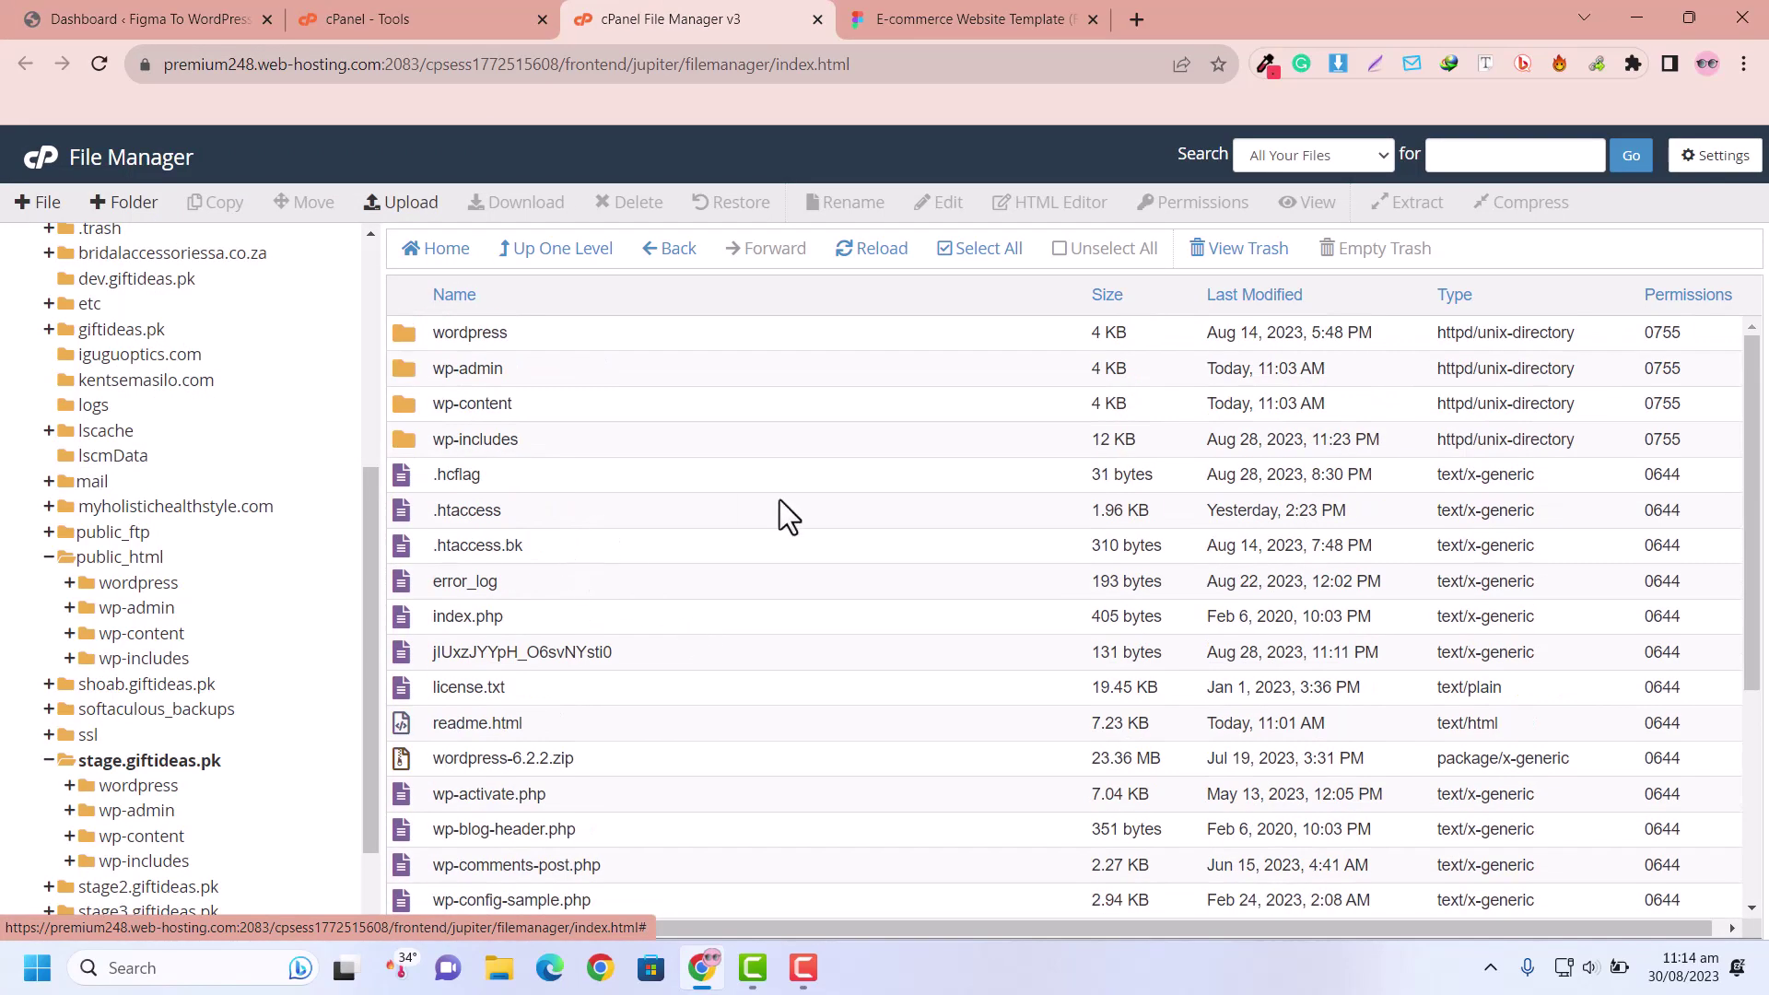
scroll(787, 520, "down", 4)
scroll(700, 544, "up", 4)
scroll(531, 699, "down", 4)
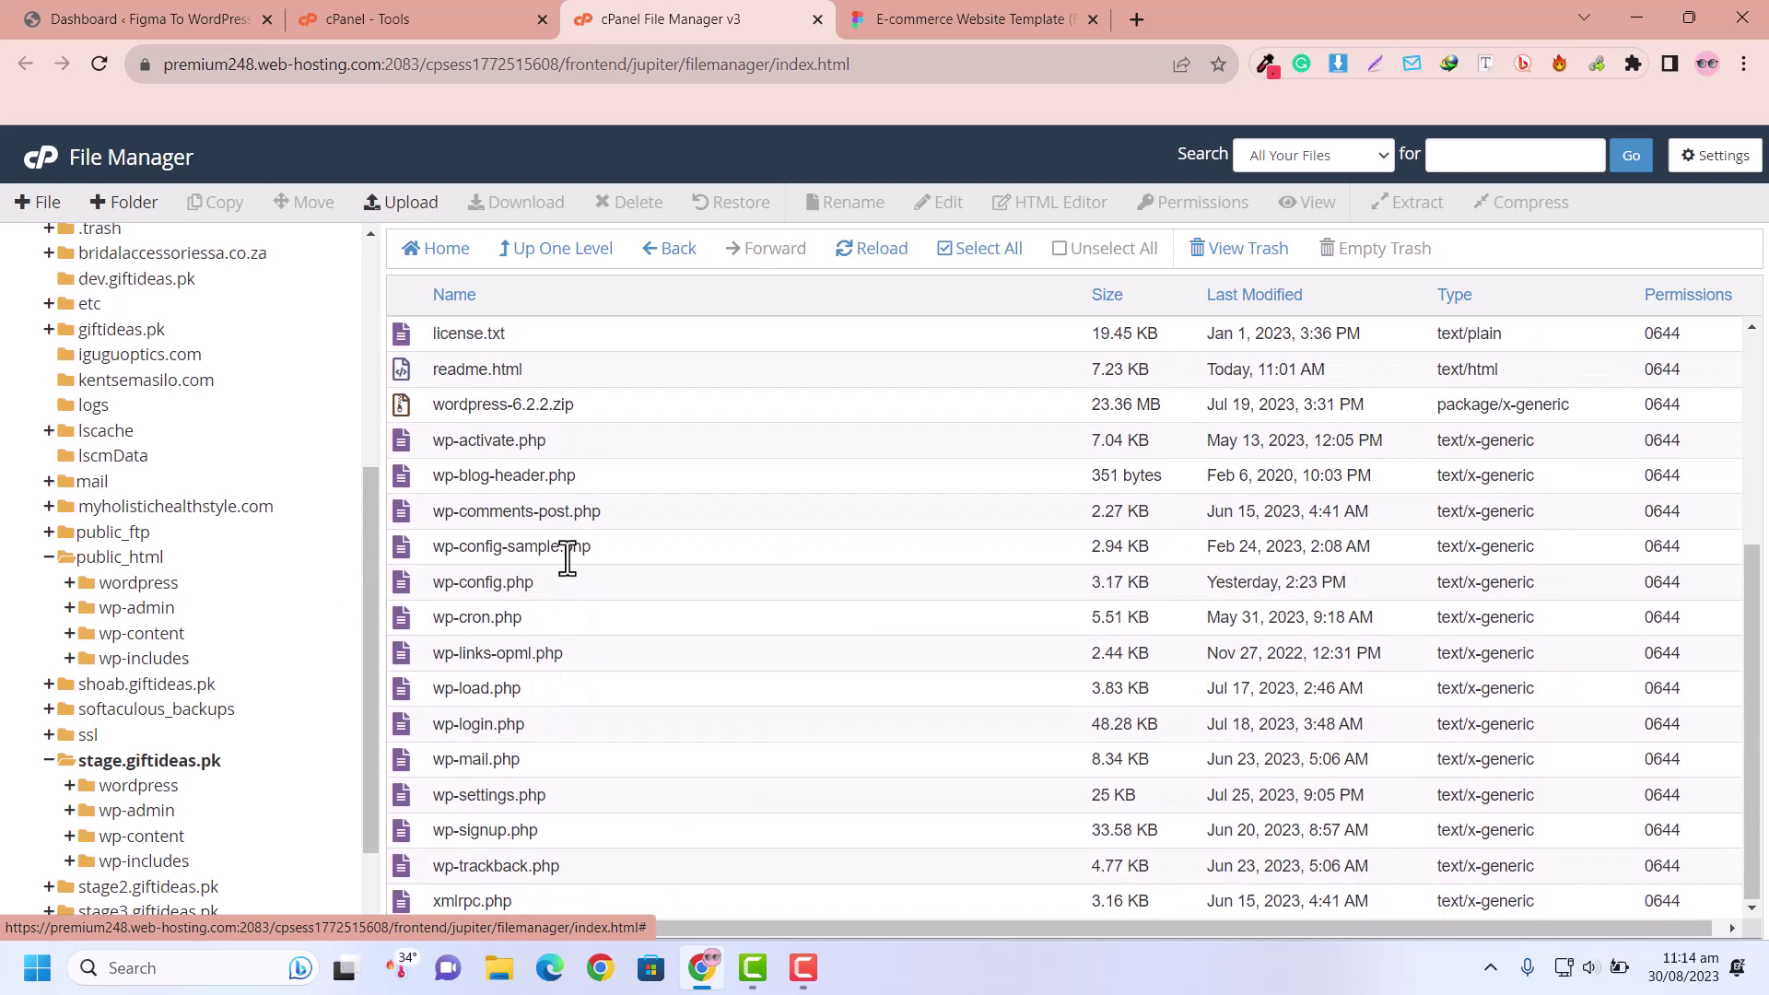
scroll(553, 553, "up", 4)
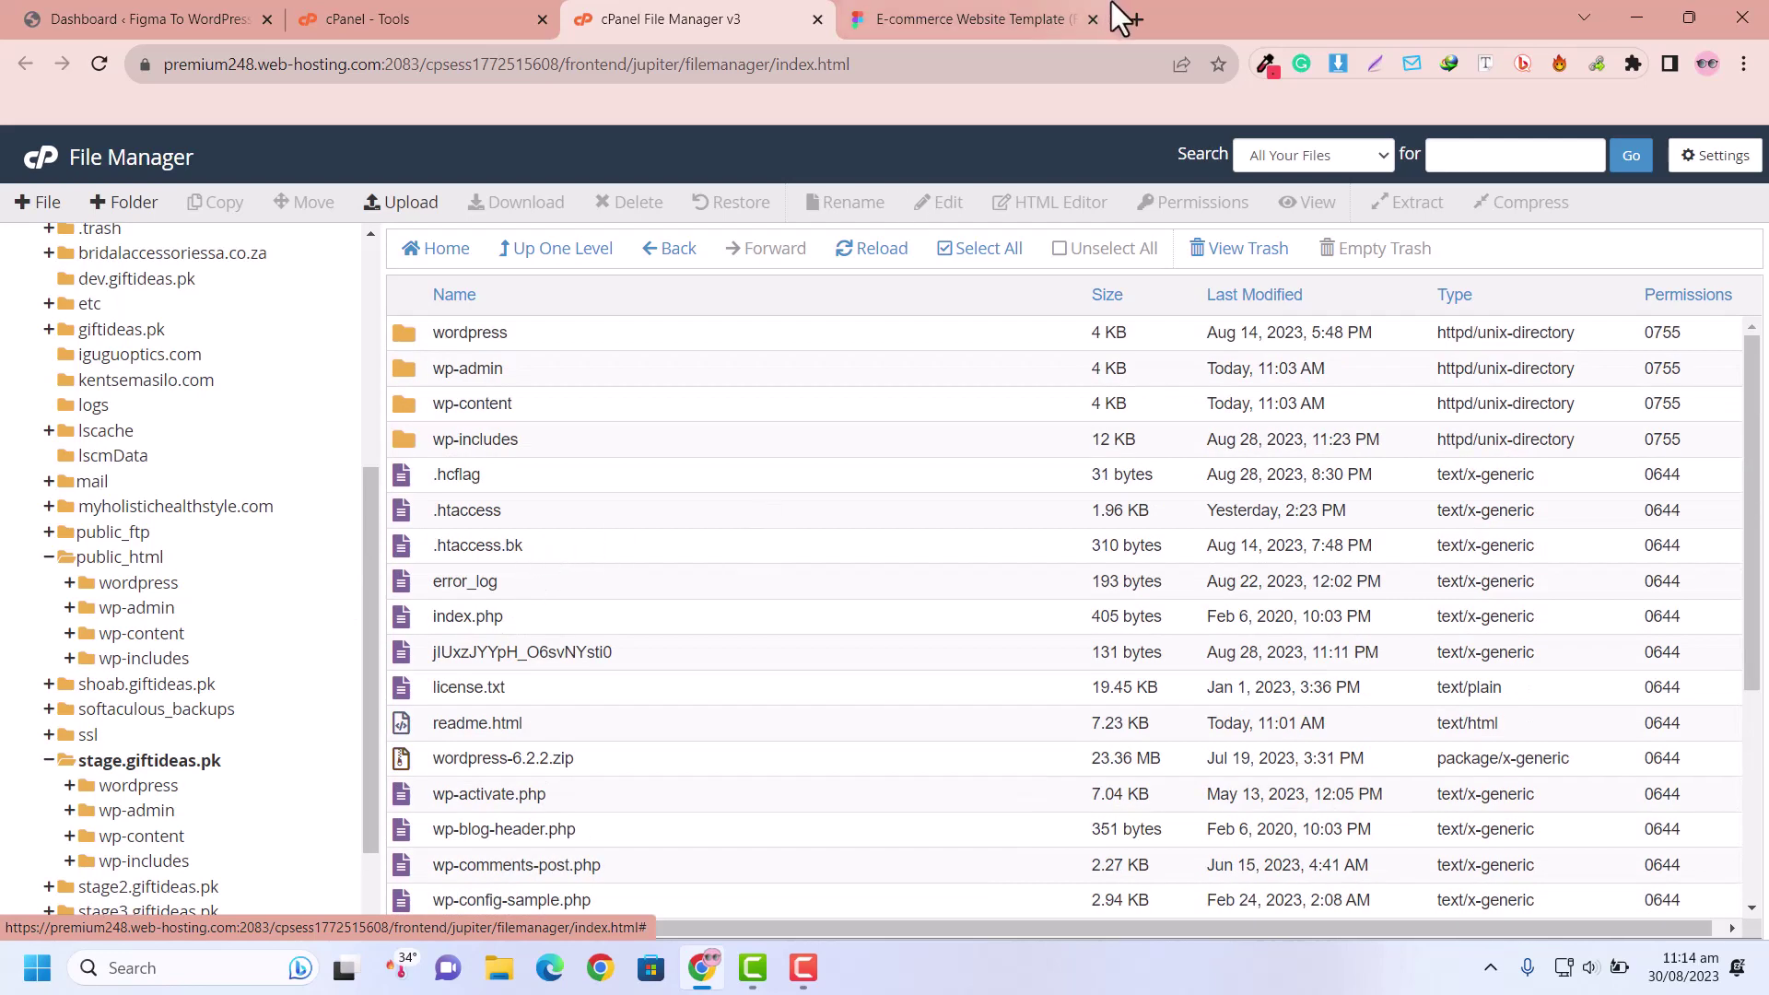
Step: Open the WordPress.org download page in a new tab
left_click(1135, 20)
type("wordpress.org")
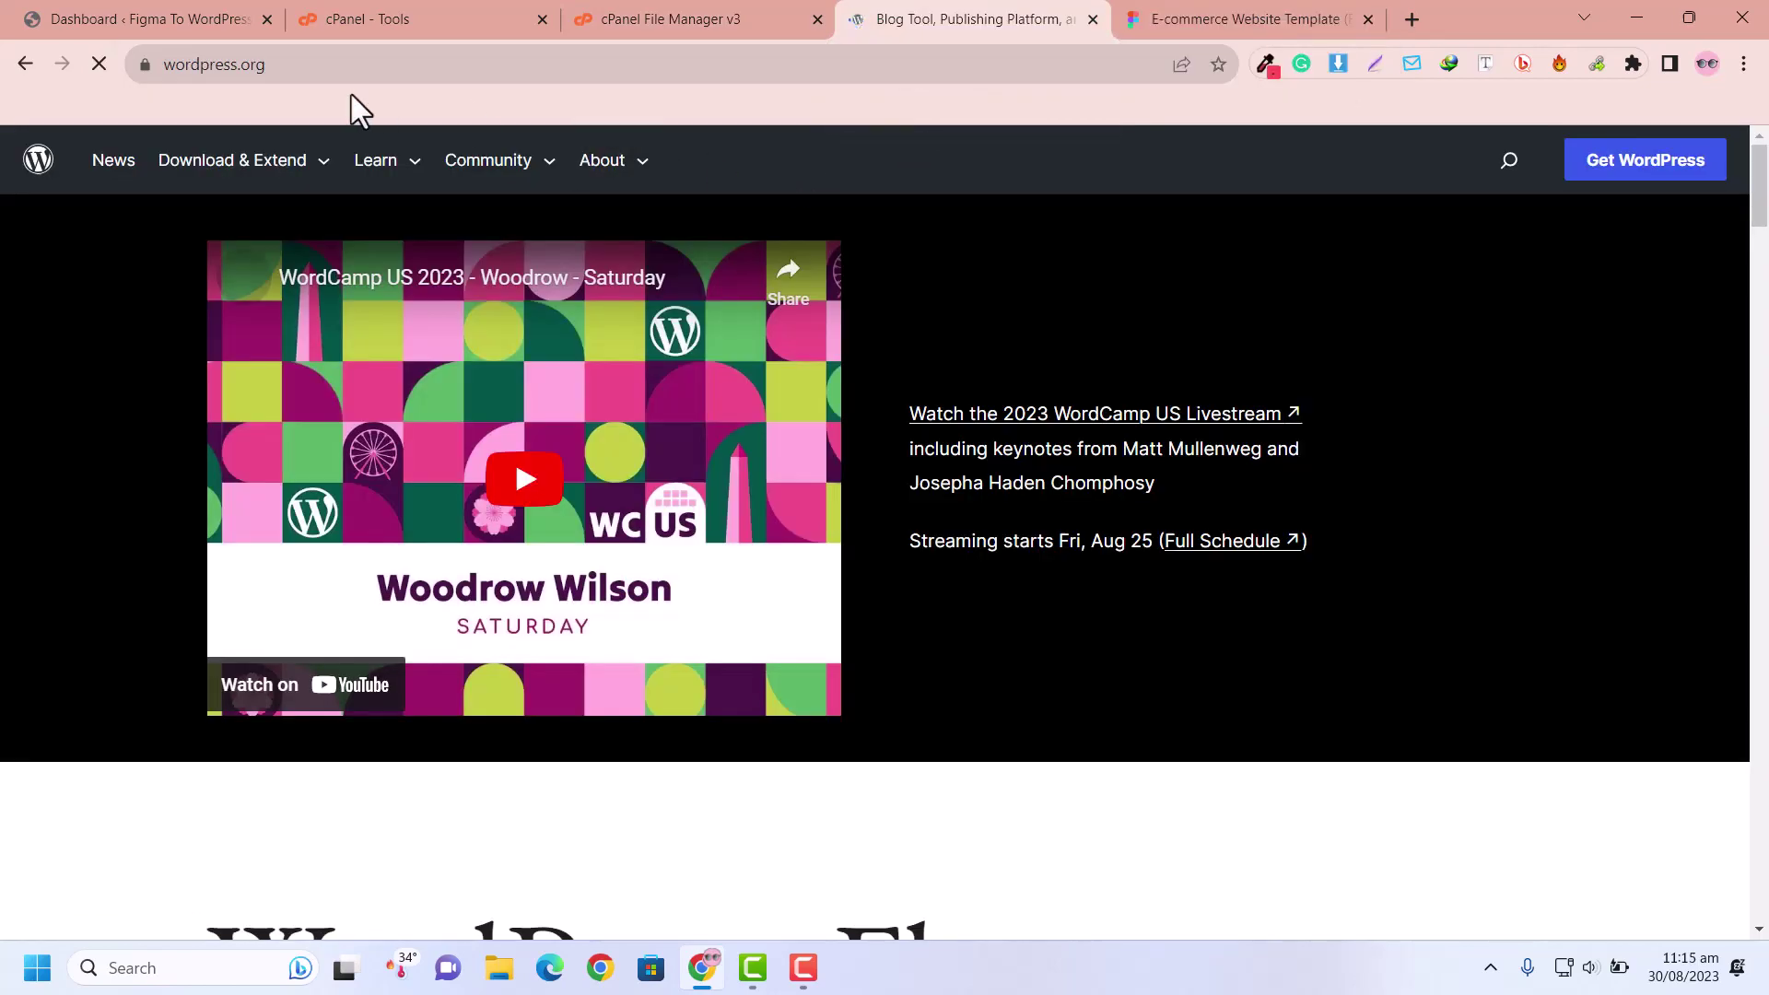
left_click(1680, 166)
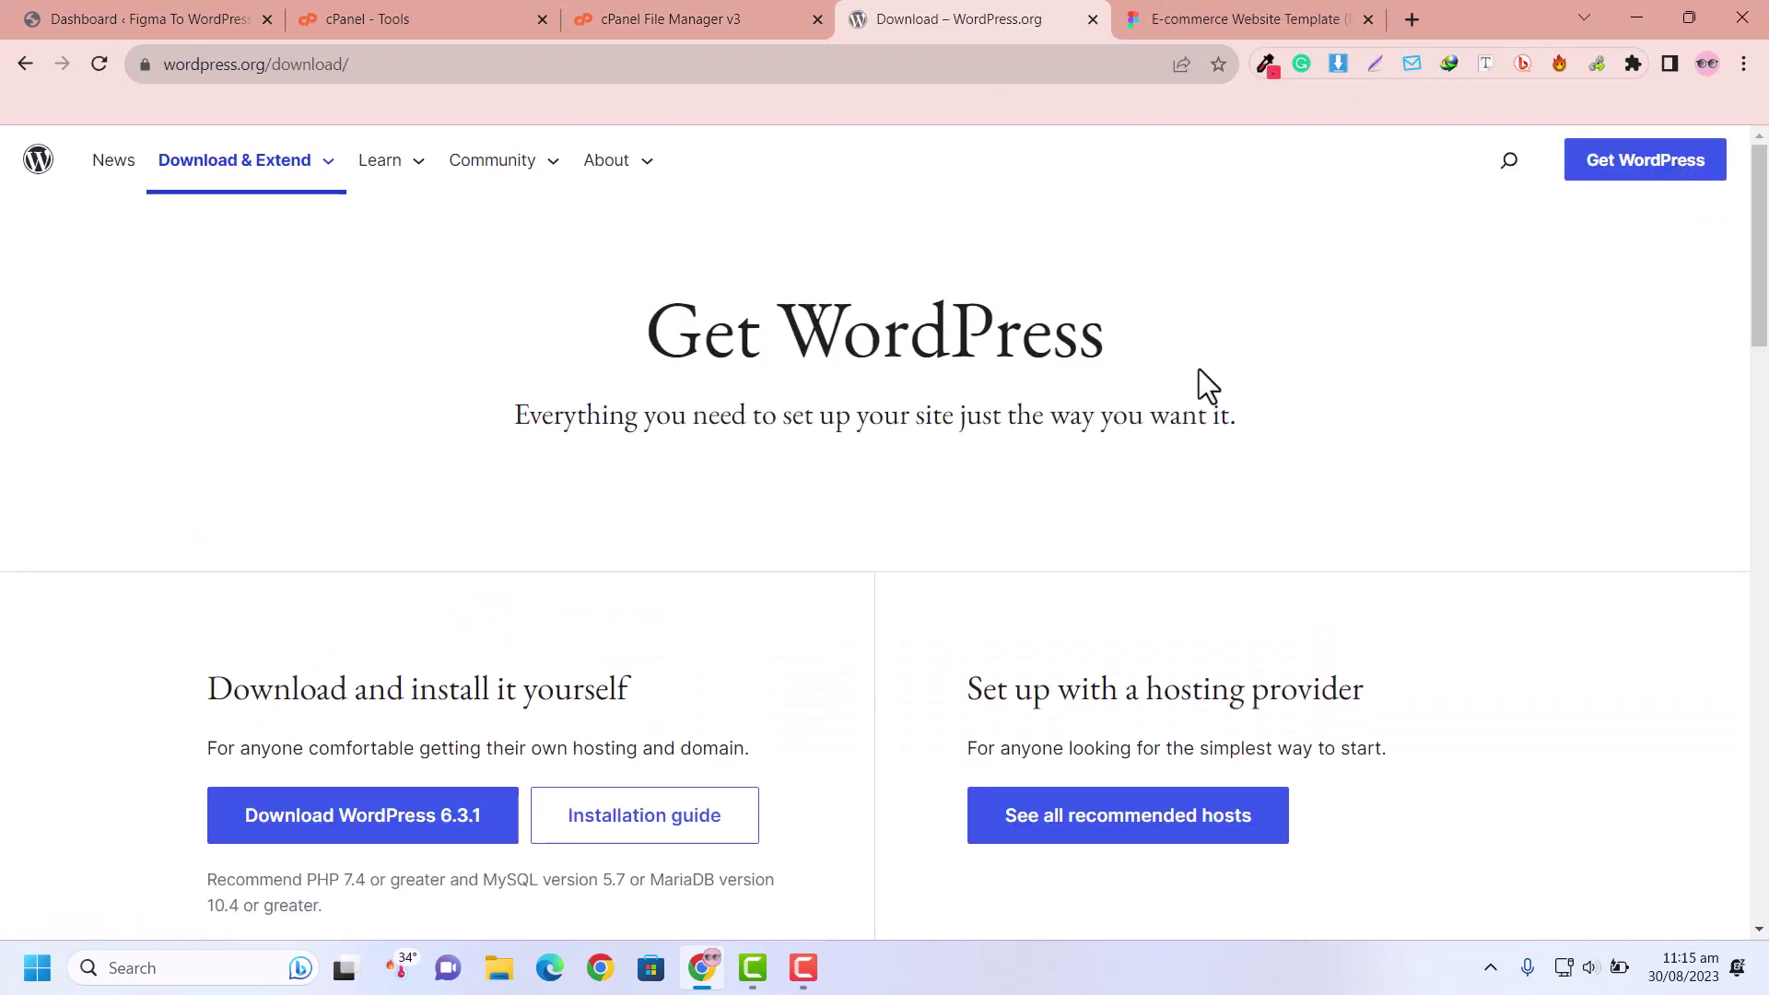
Step: Download the WordPress 6.3.1 package
scroll(430, 632, "down", 4)
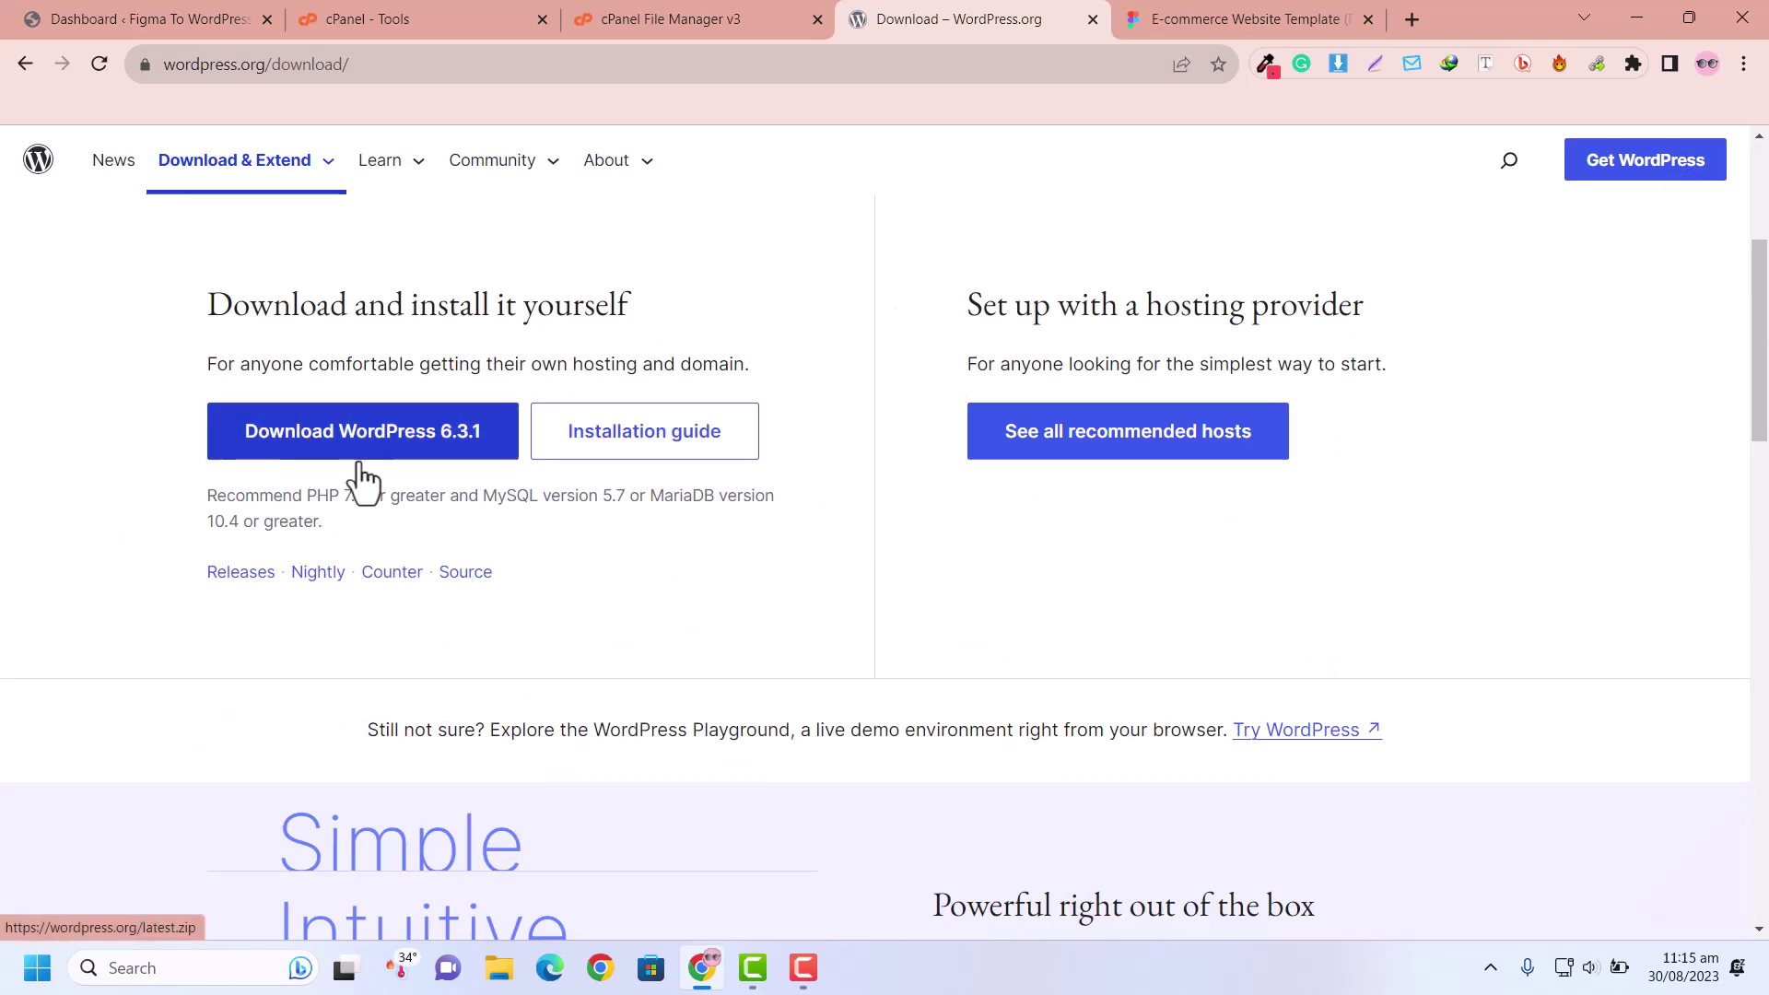
left_click(350, 447)
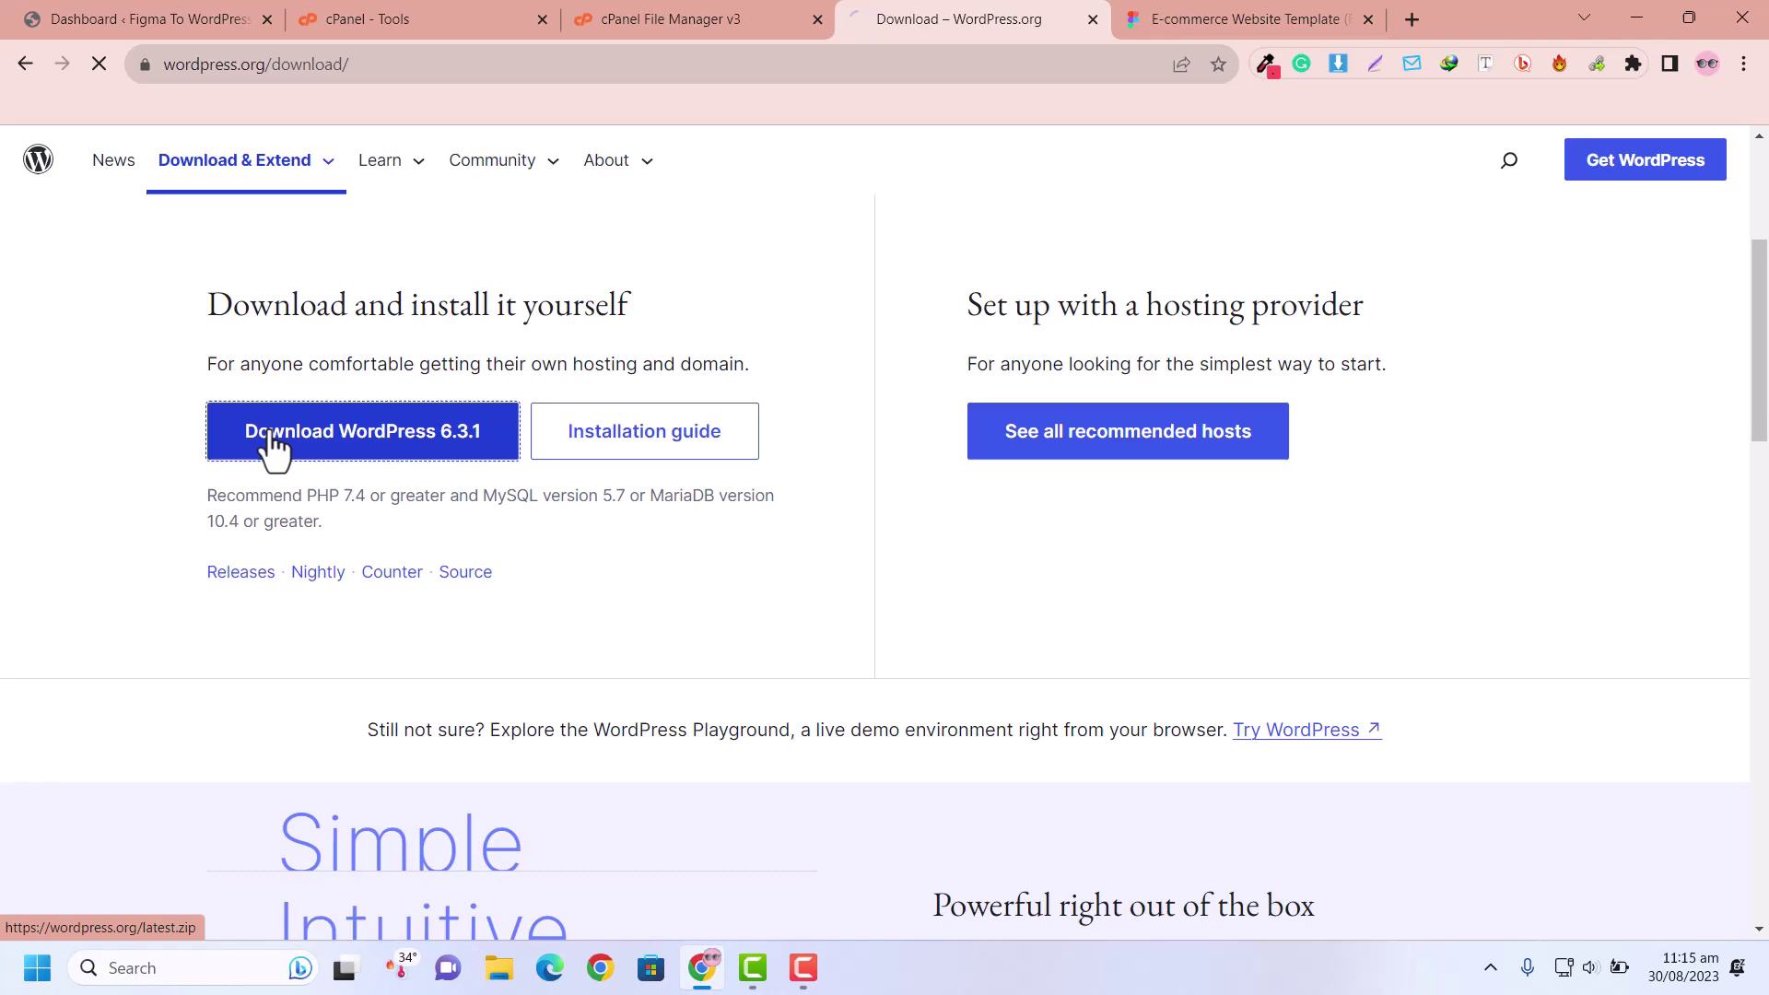
scroll(997, 366, "up", 10)
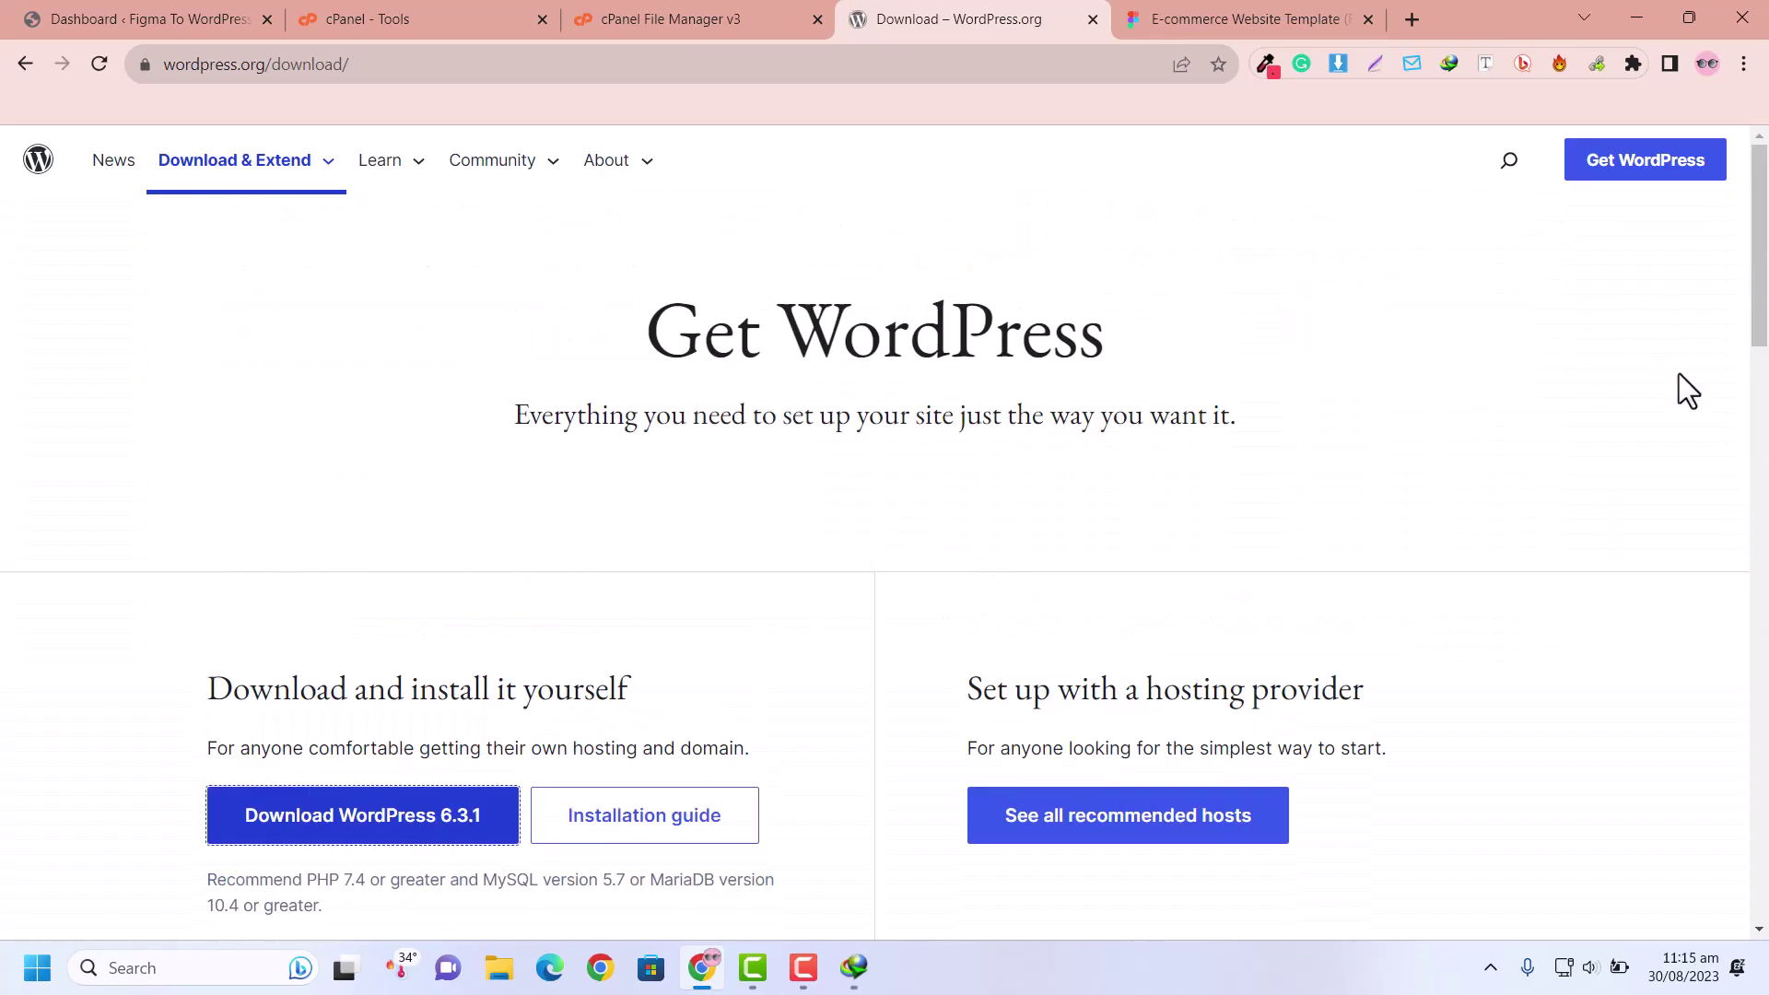
scroll(1680, 373, "down", 10)
left_click(689, 3)
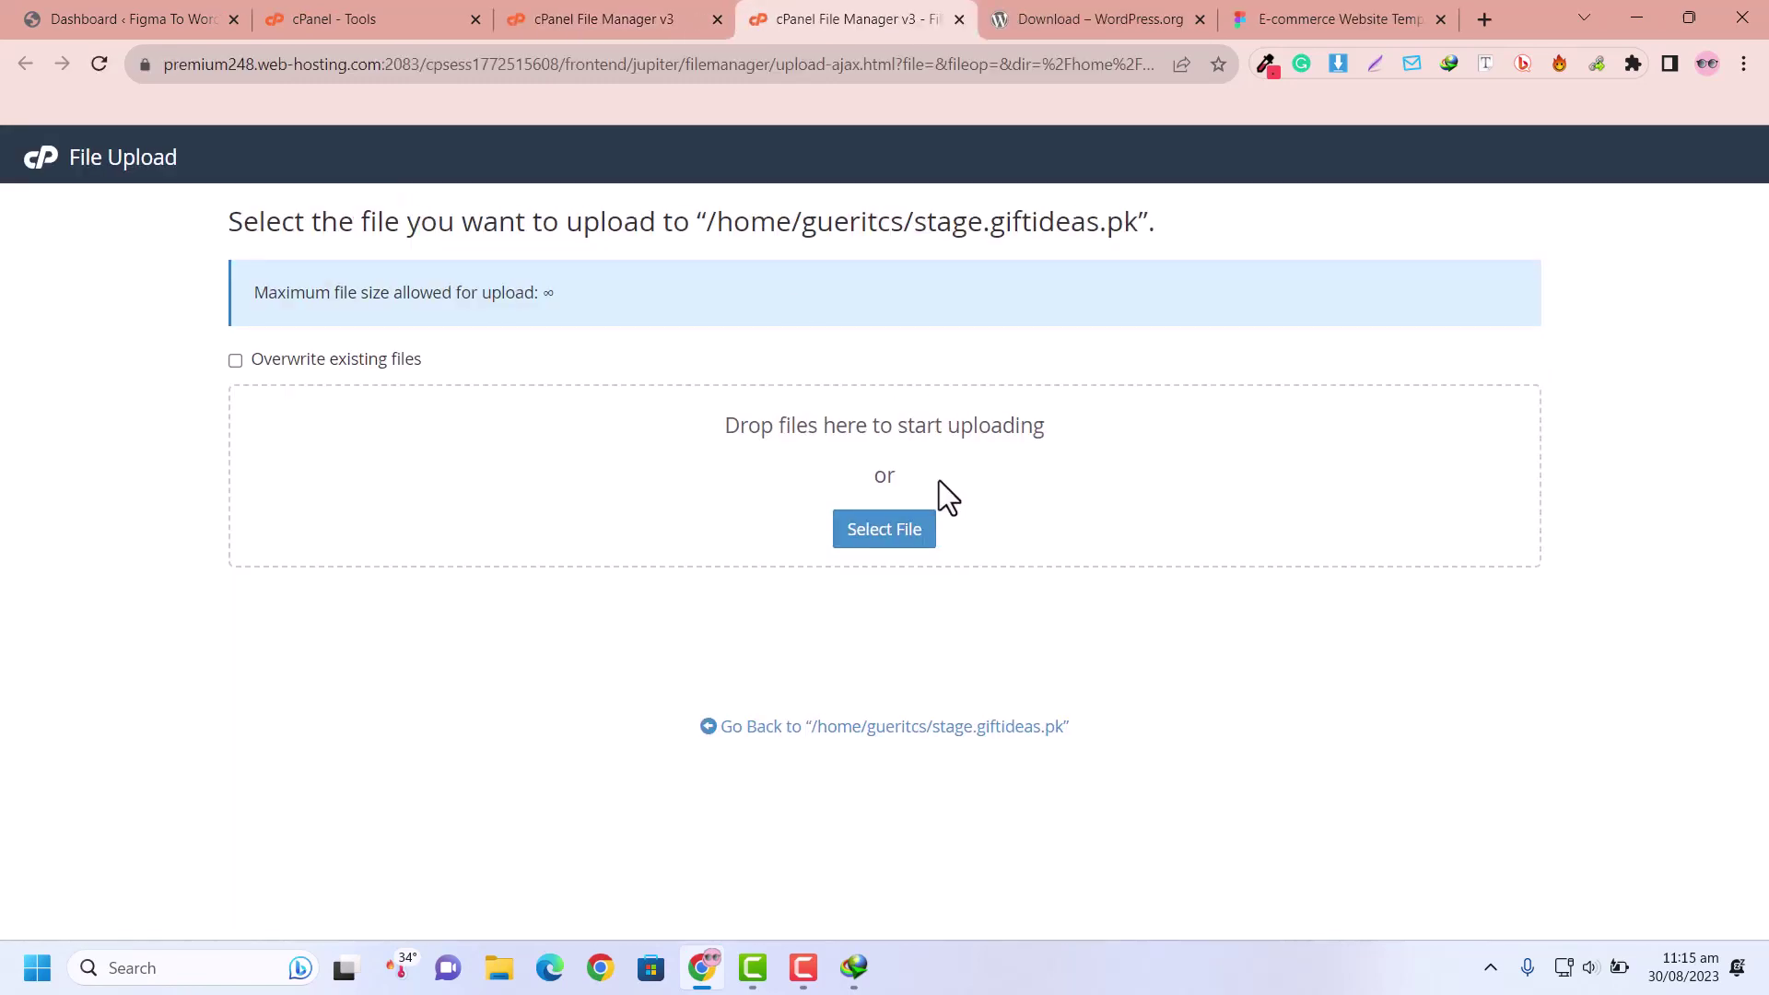
Step: Upload wordpress-6.3.1.zip from Downloads > Compressed into stage.giftideas.pk
left_click(906, 530)
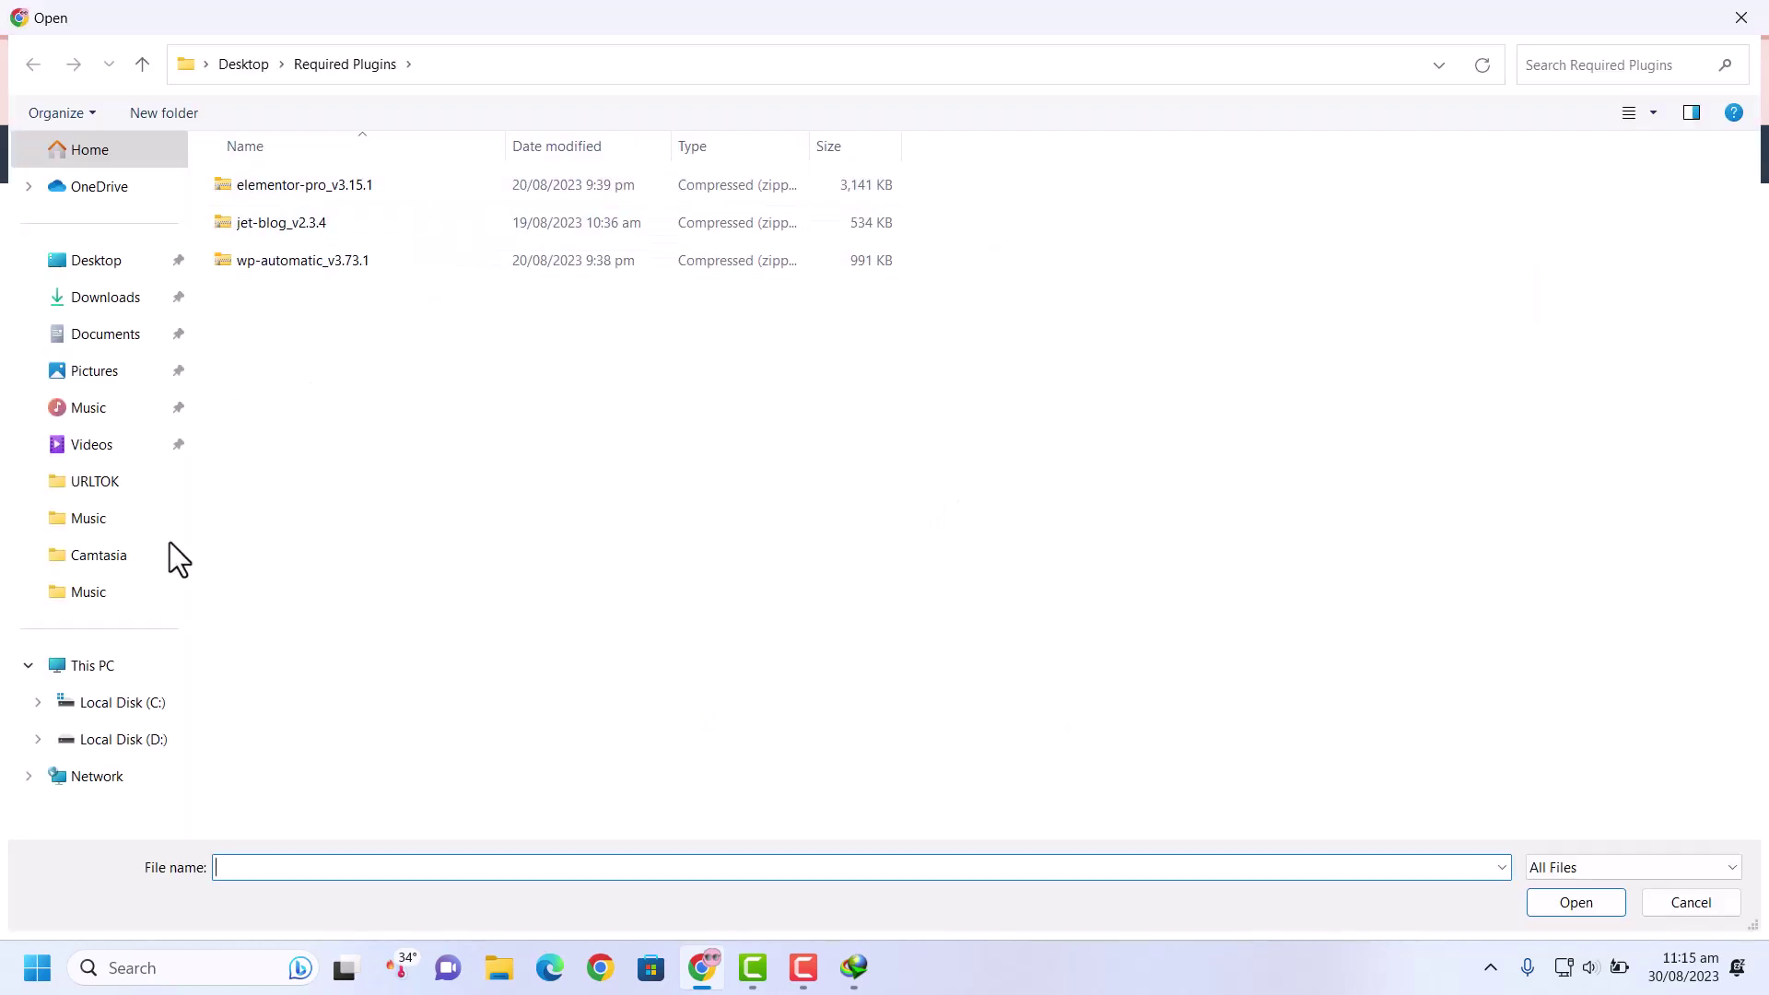
left_click(94, 299)
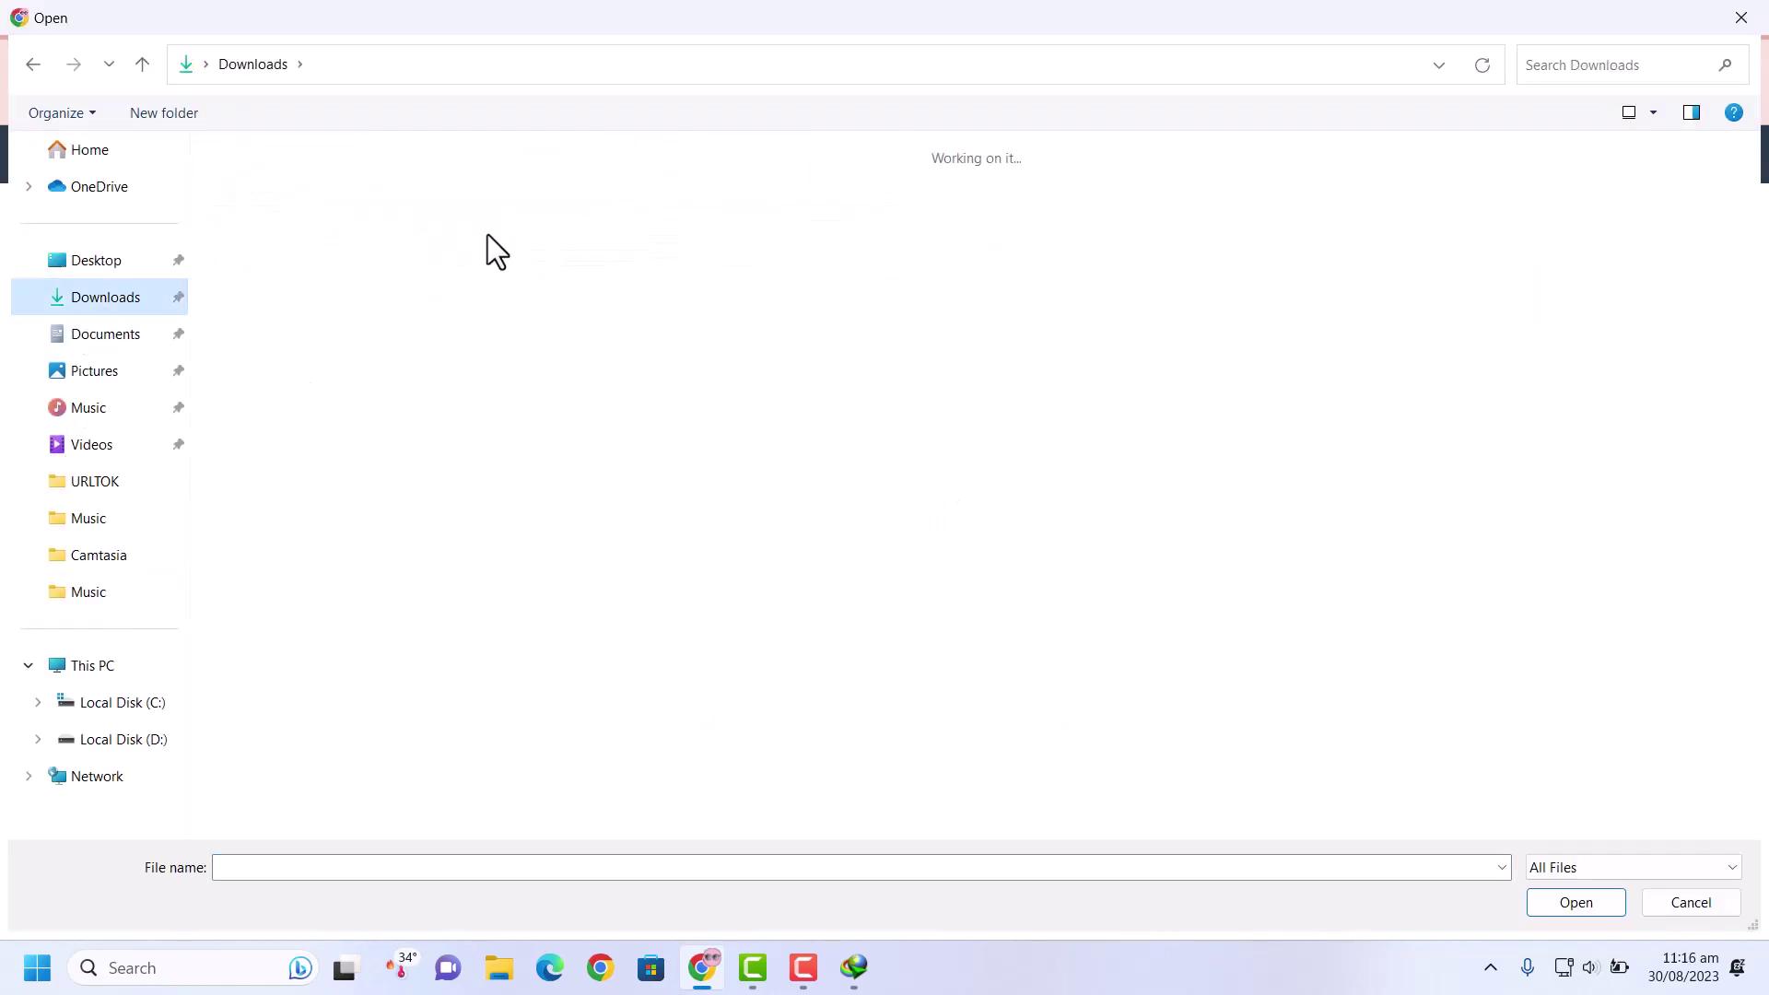
double_click(414, 242)
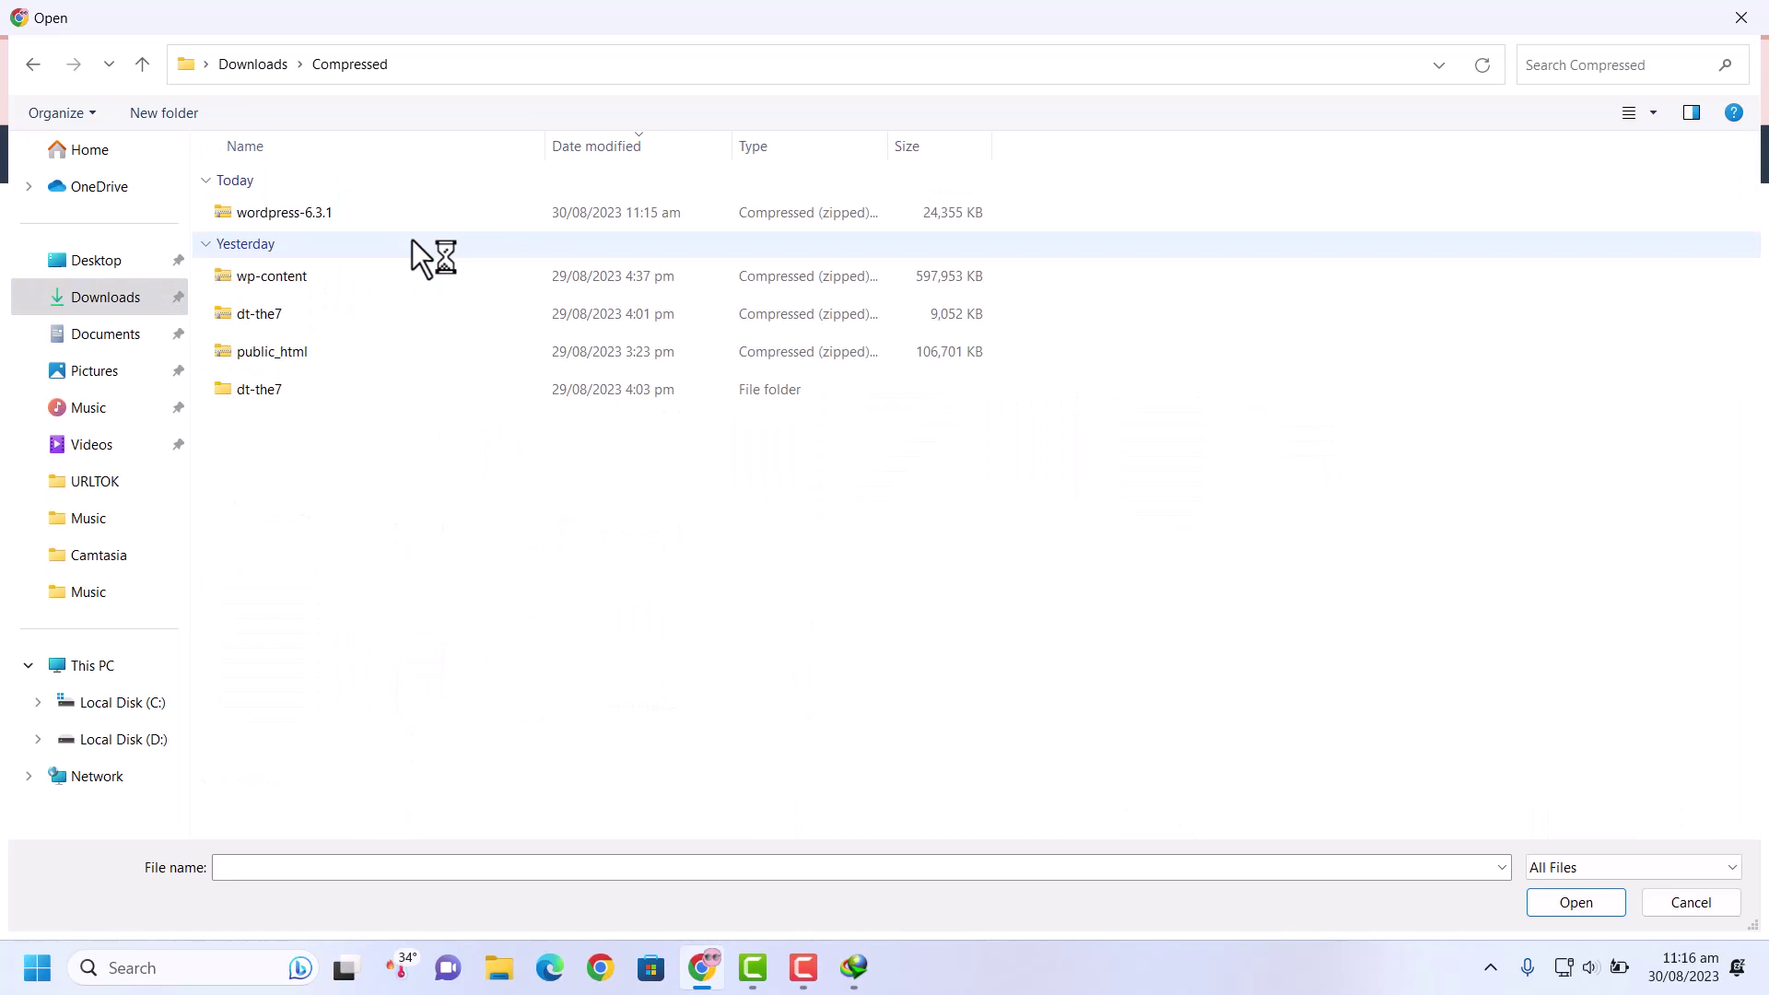
left_click(383, 215)
left_click(1585, 907)
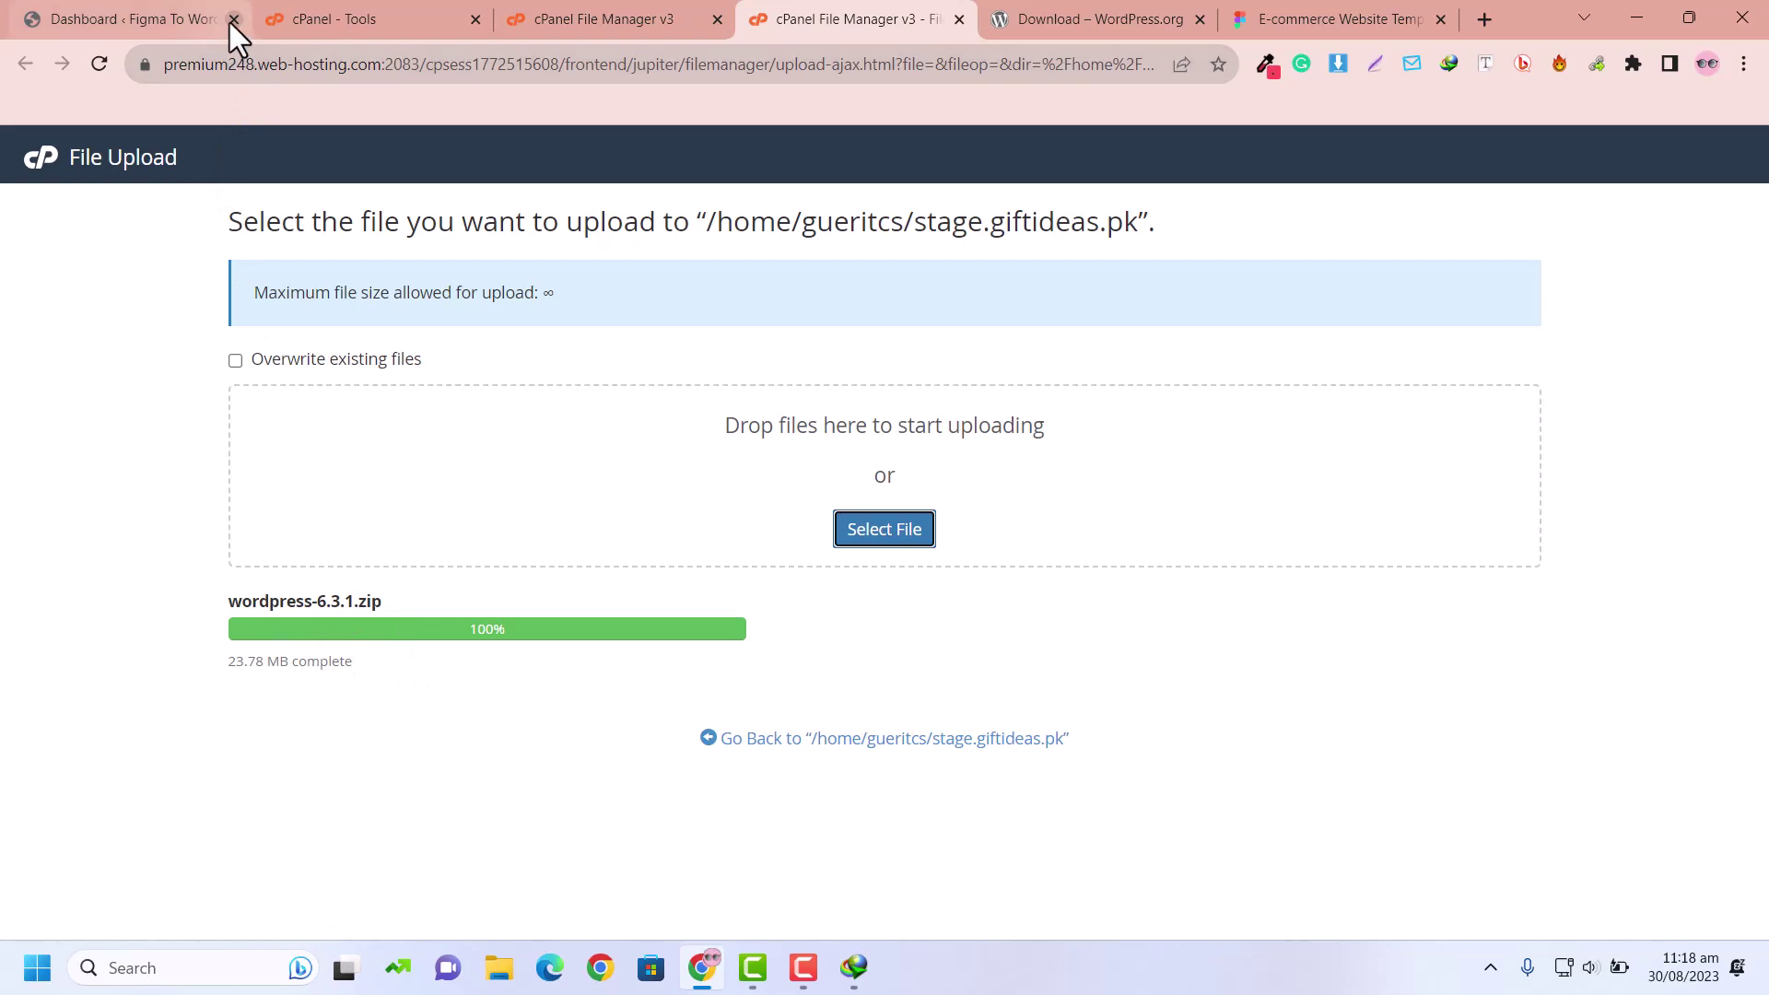
Step: Reload stage.giftideas.pk and confirm wordpress-6.3.1.zip (23.78 MB) now sits beside wordpress-6.2.2.zip
left_click(619, 15)
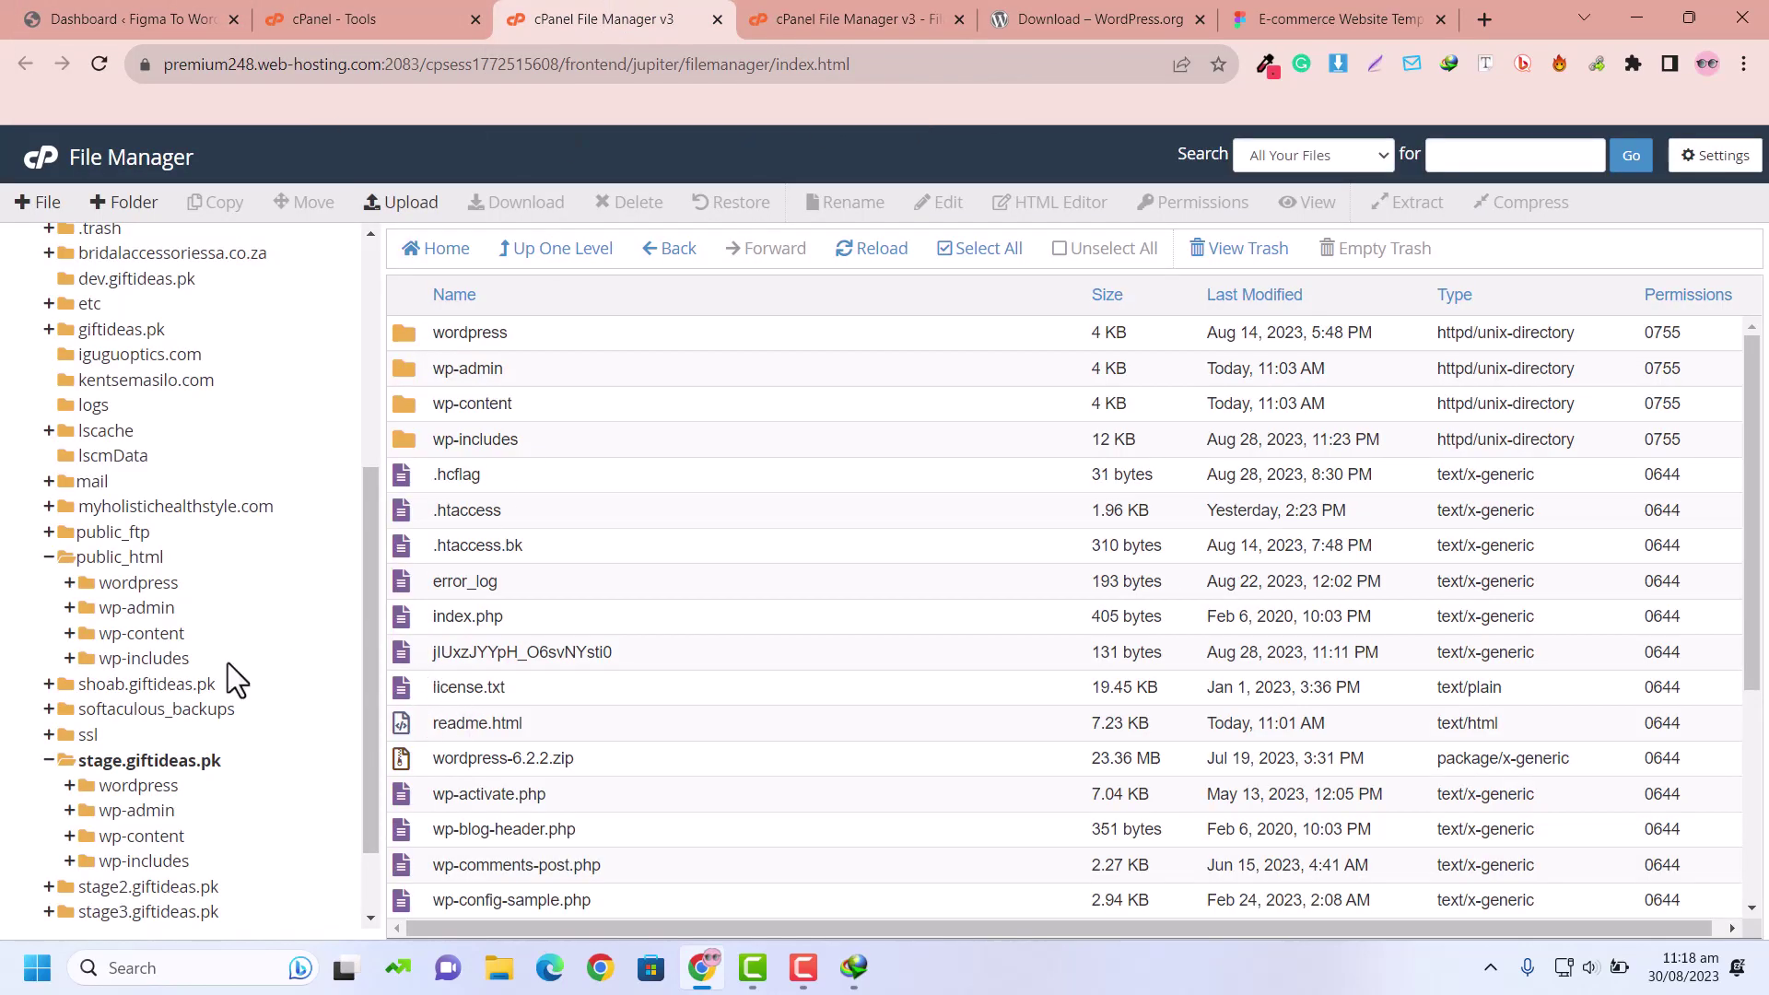
left_click(210, 763)
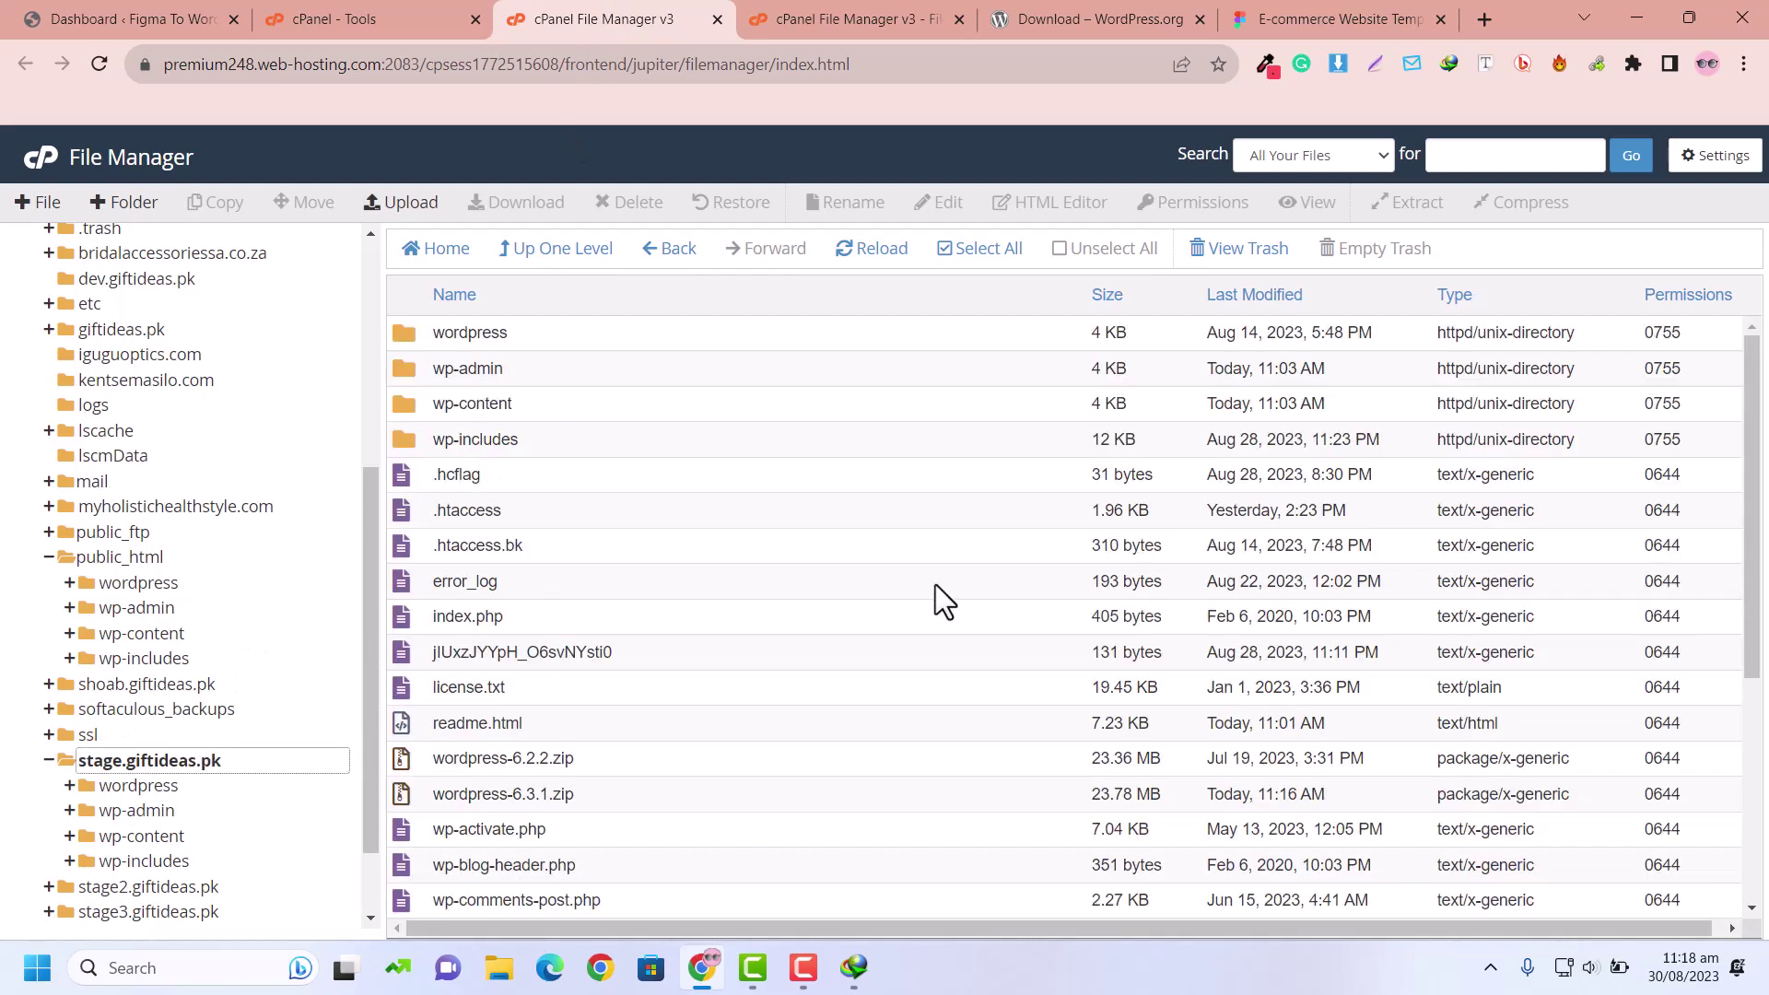
scroll(937, 585, "down", 4)
scroll(937, 585, "up", 4)
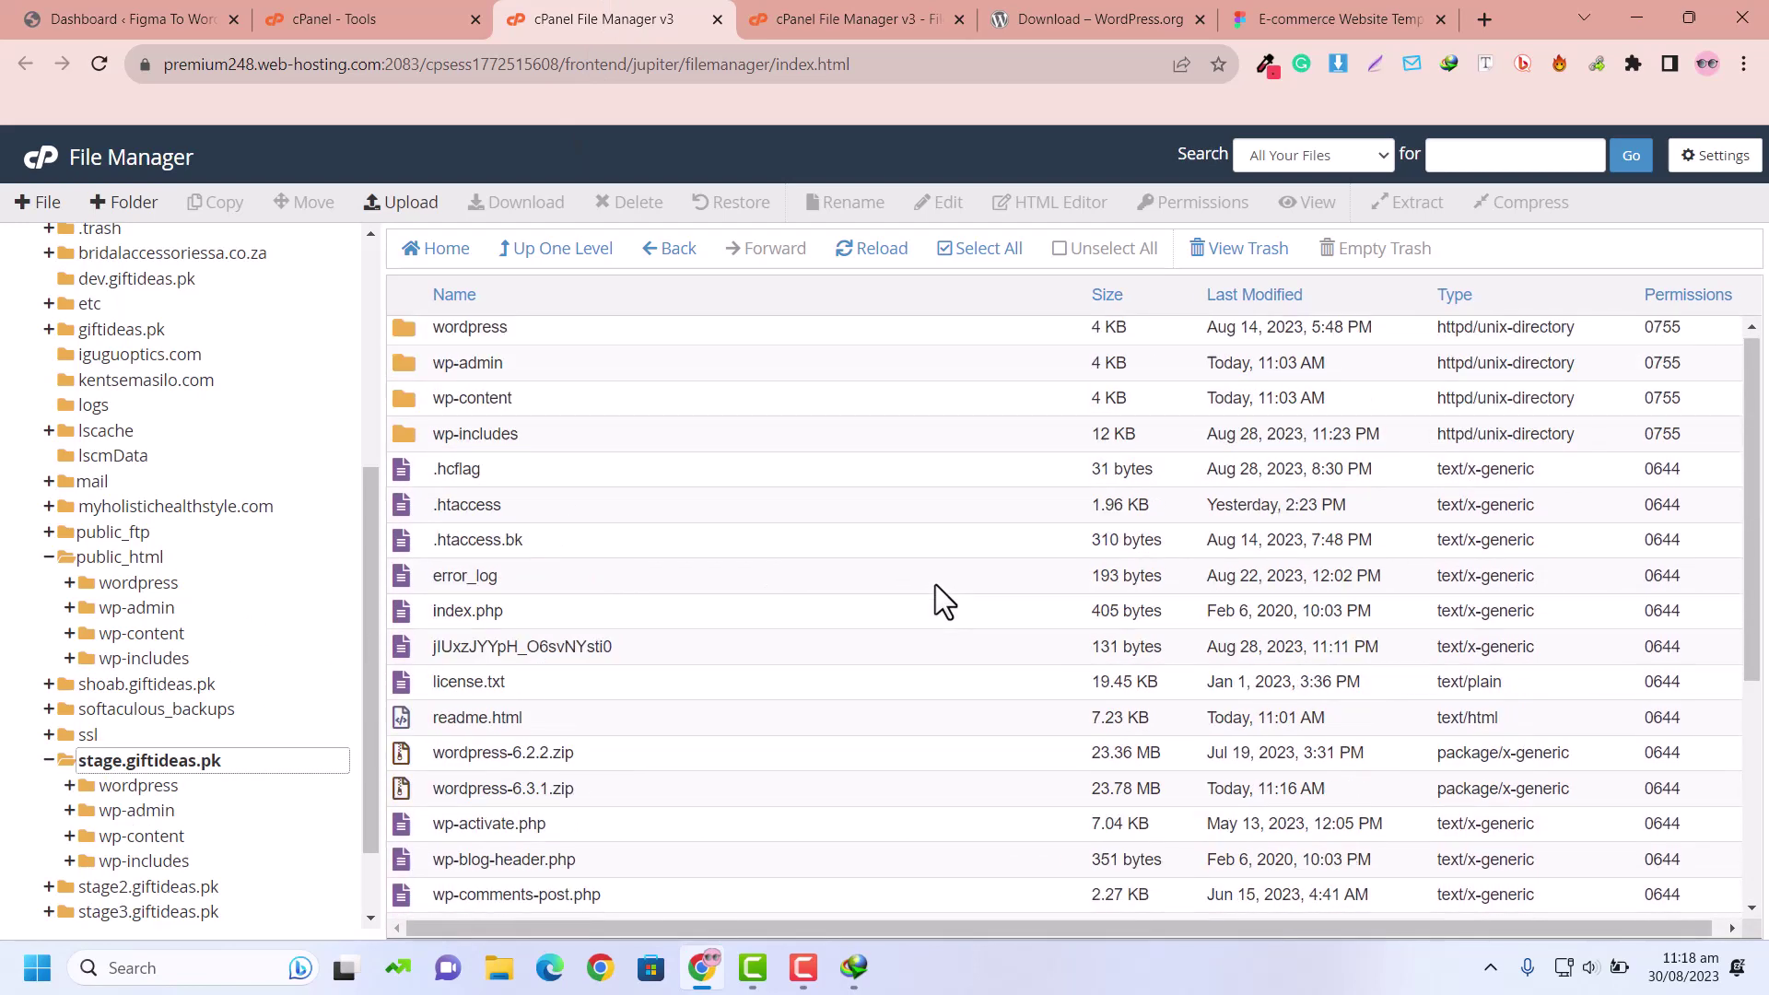
scroll(937, 603, "down", 4)
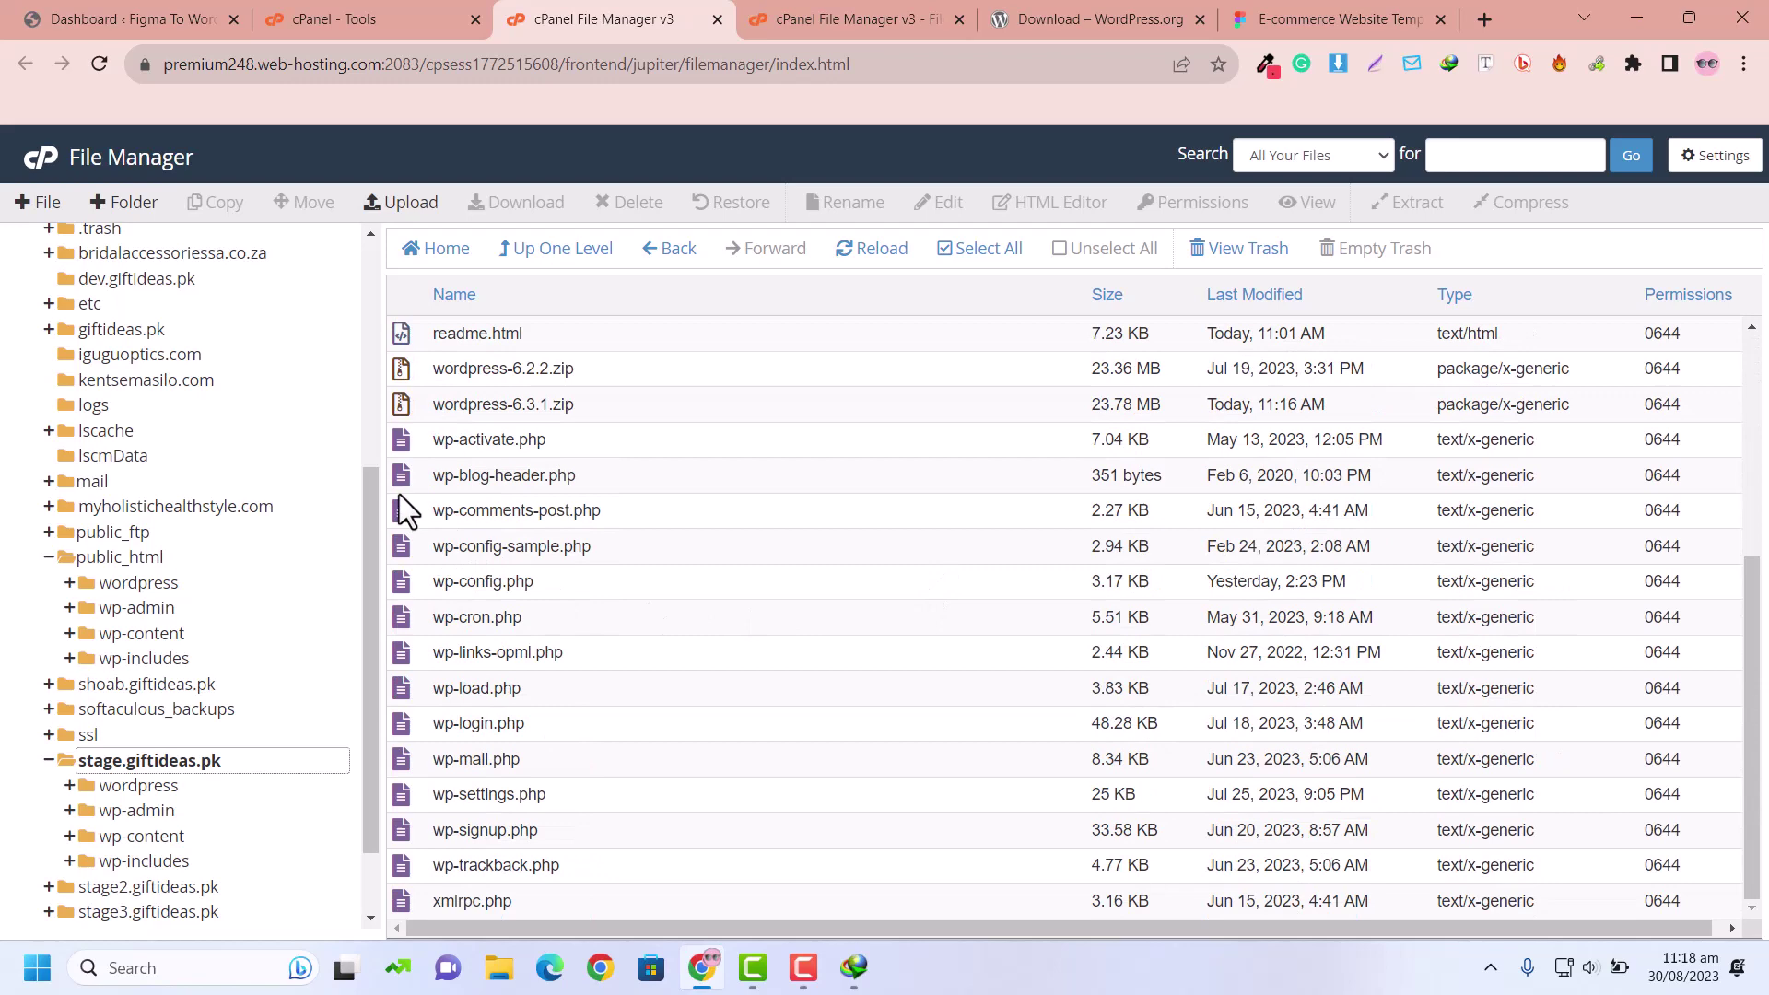
left_click(445, 405)
scroll(897, 505, "up", 4)
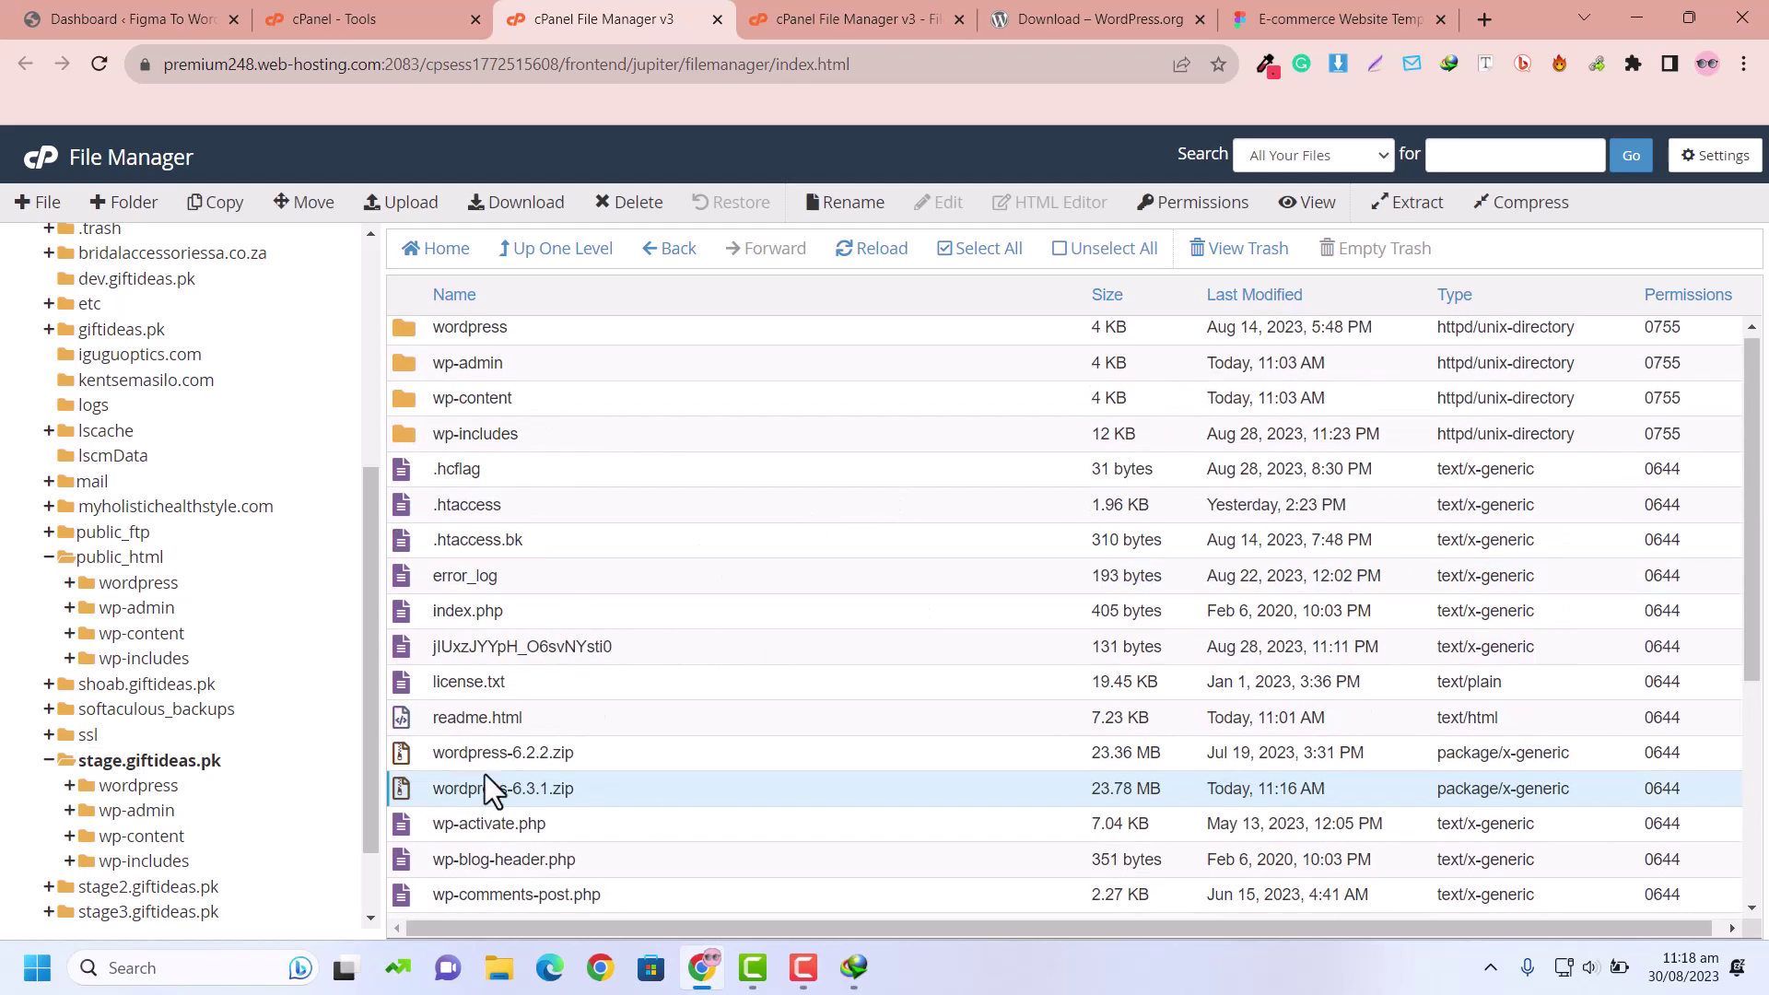
left_click(410, 647)
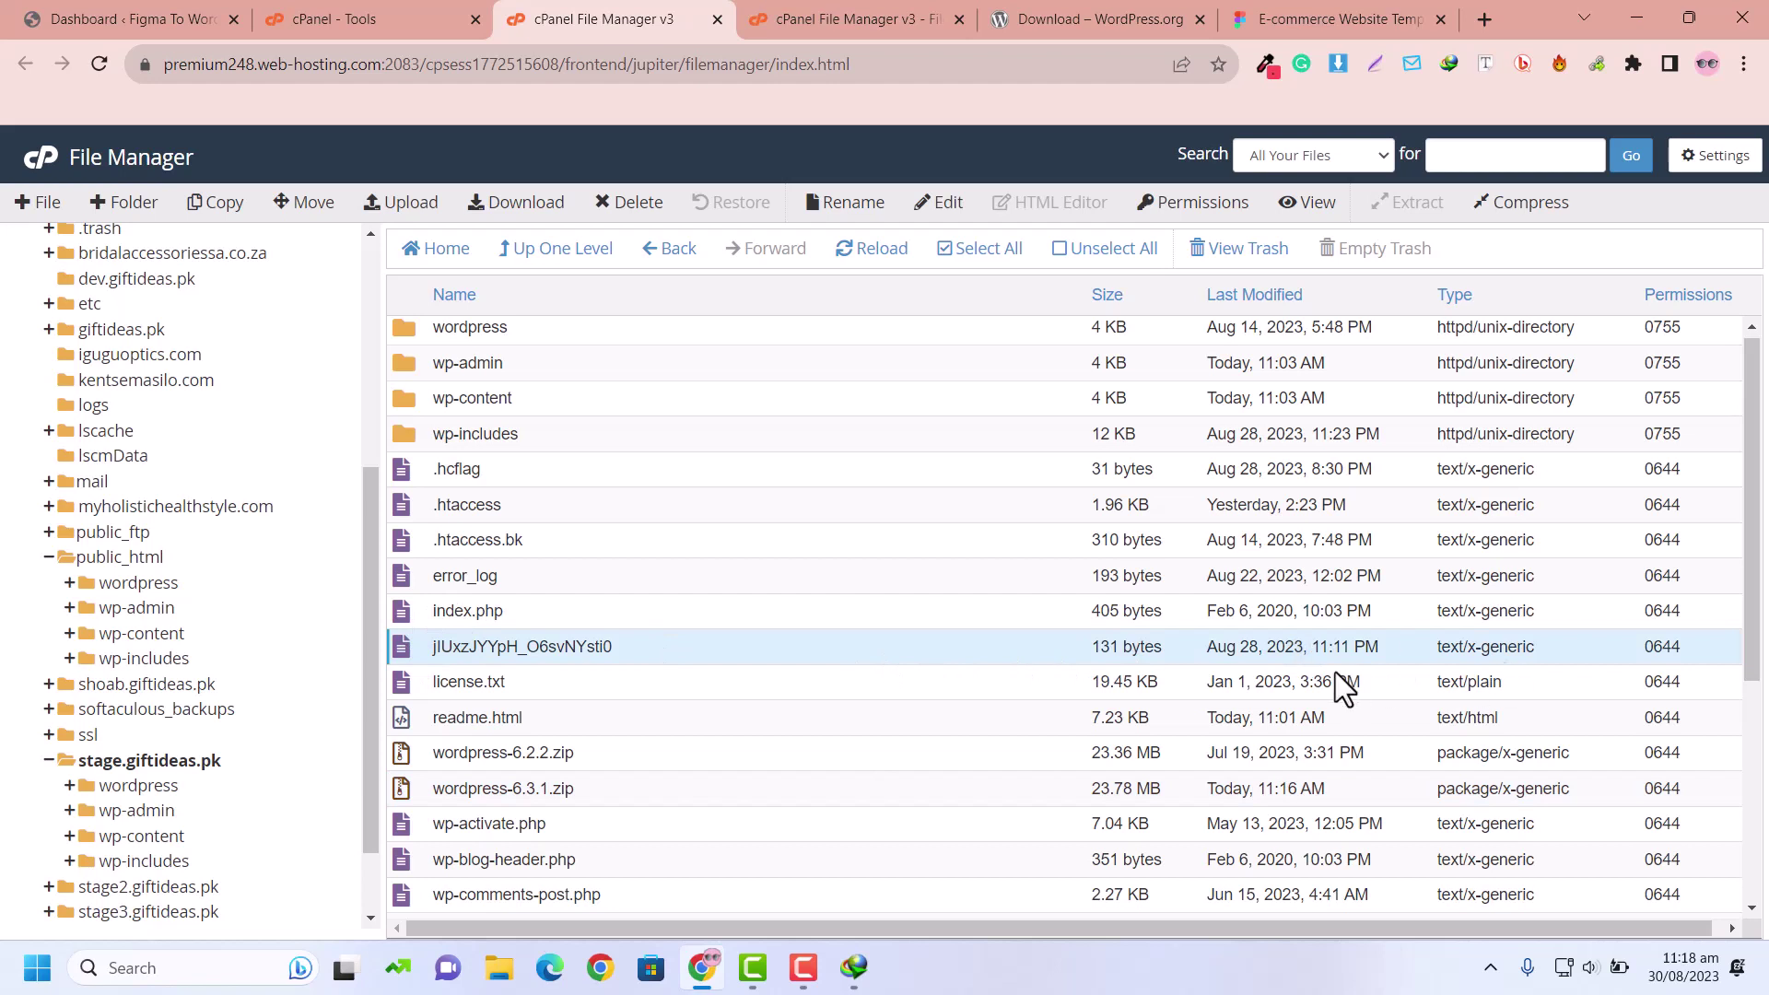
left_click(427, 687)
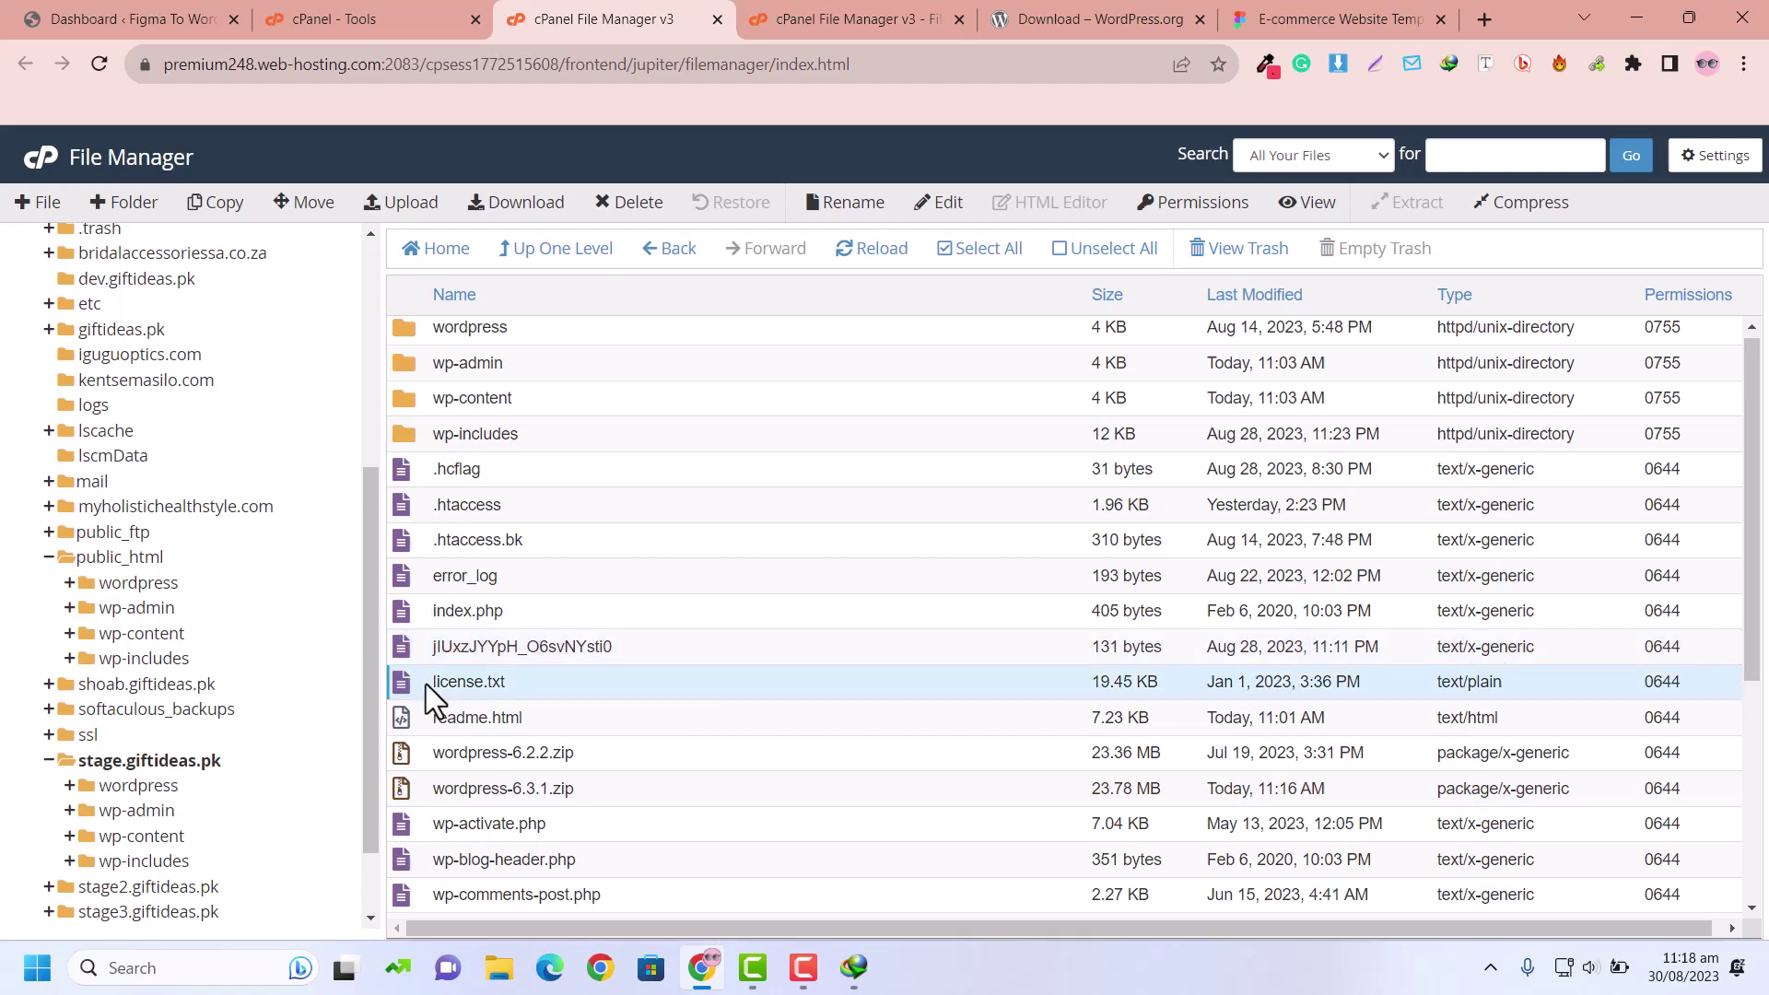
left_click(433, 656)
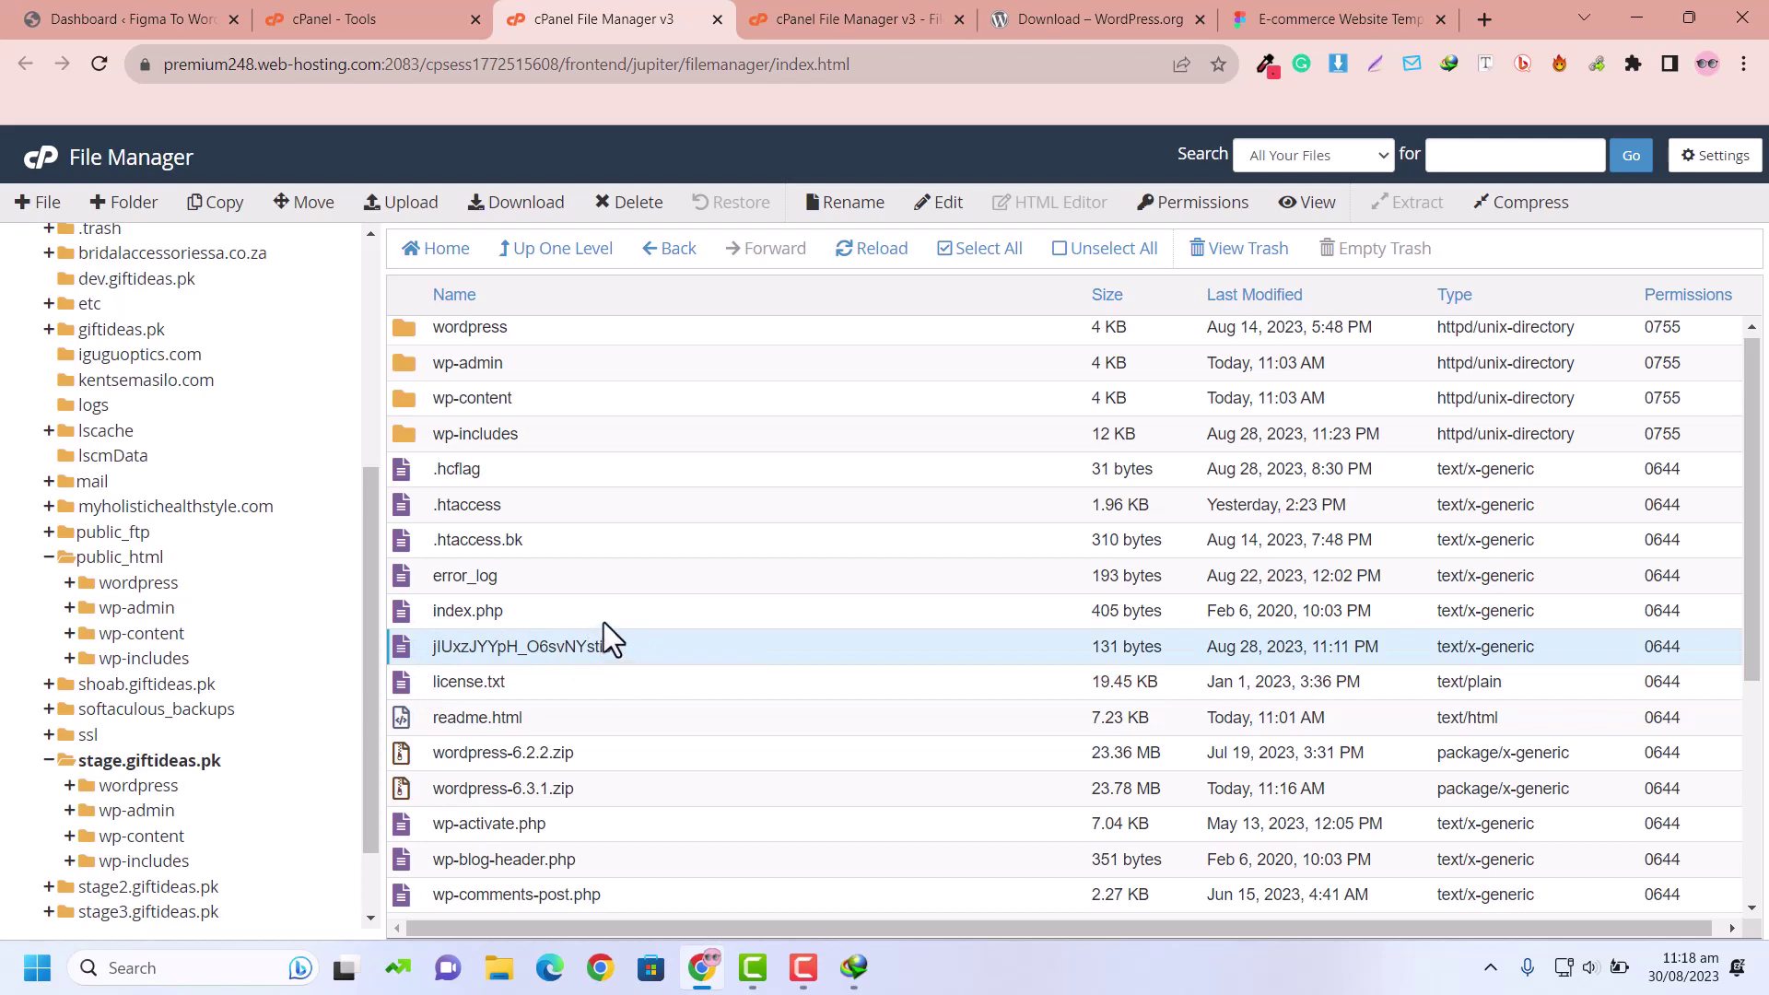
Step: Select all files except wordpress-6.3.1.zip, wp-config.php and wp-content
scroll(905, 400, "down", 4)
scroll(909, 405, "up", 4)
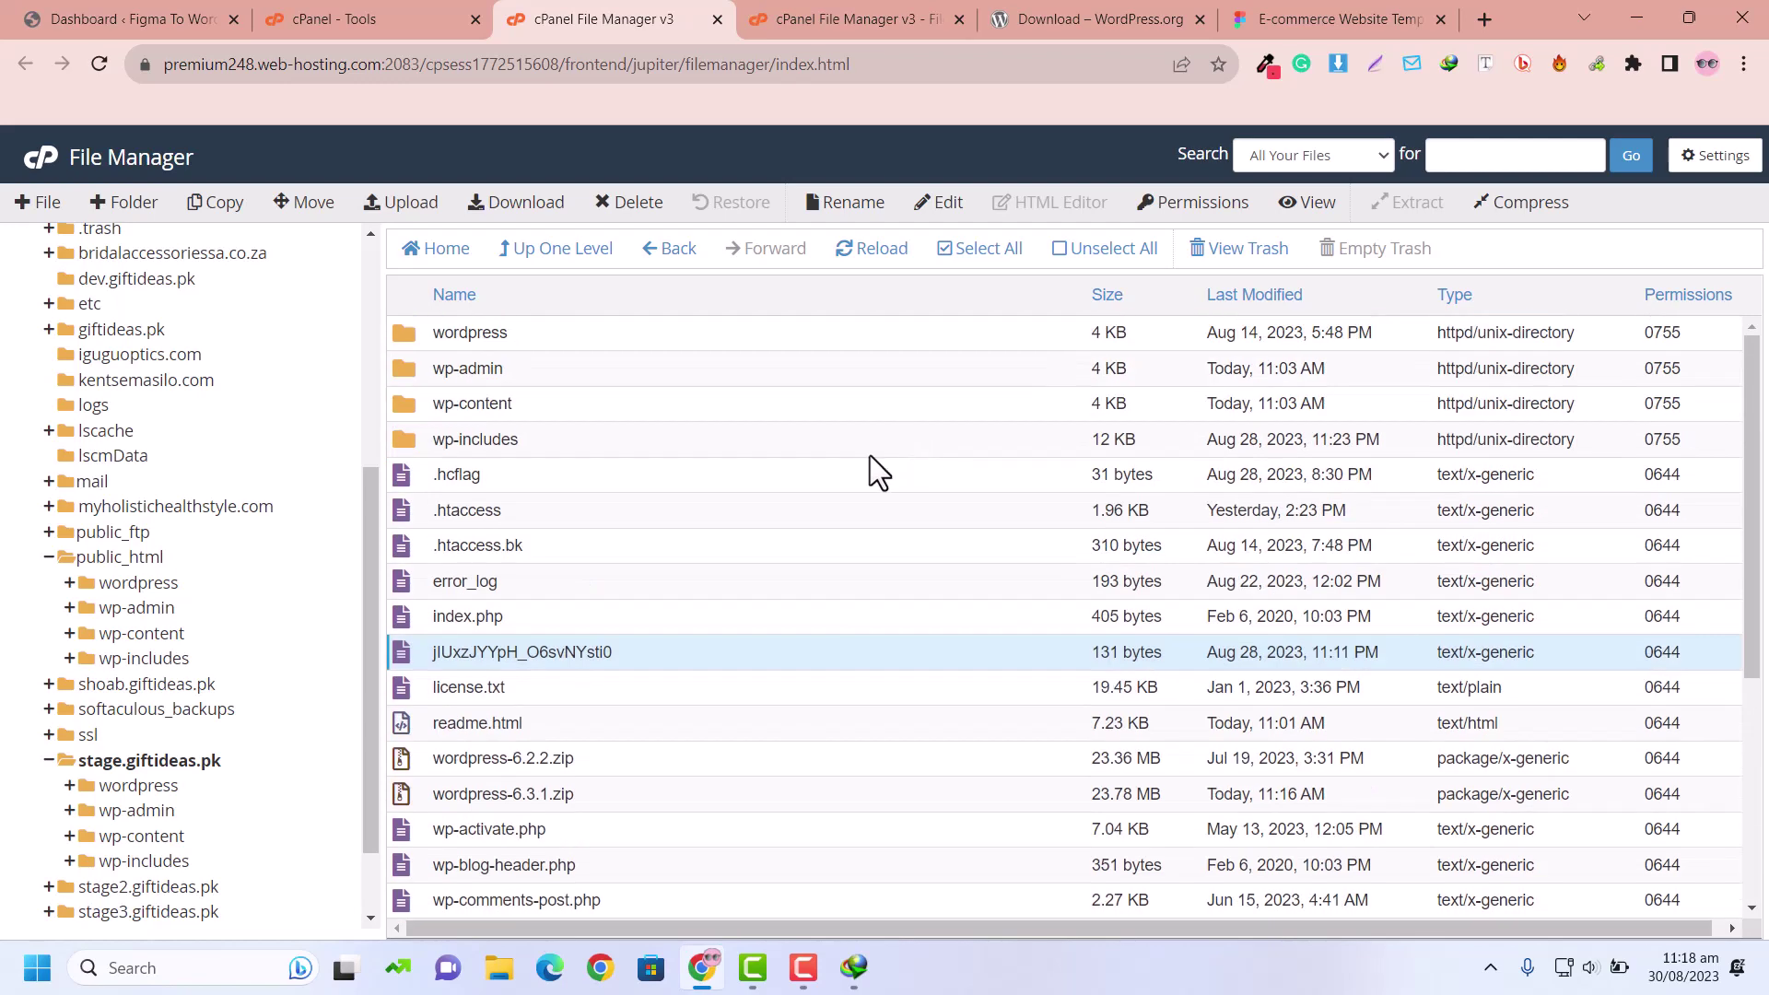
left_click(424, 798)
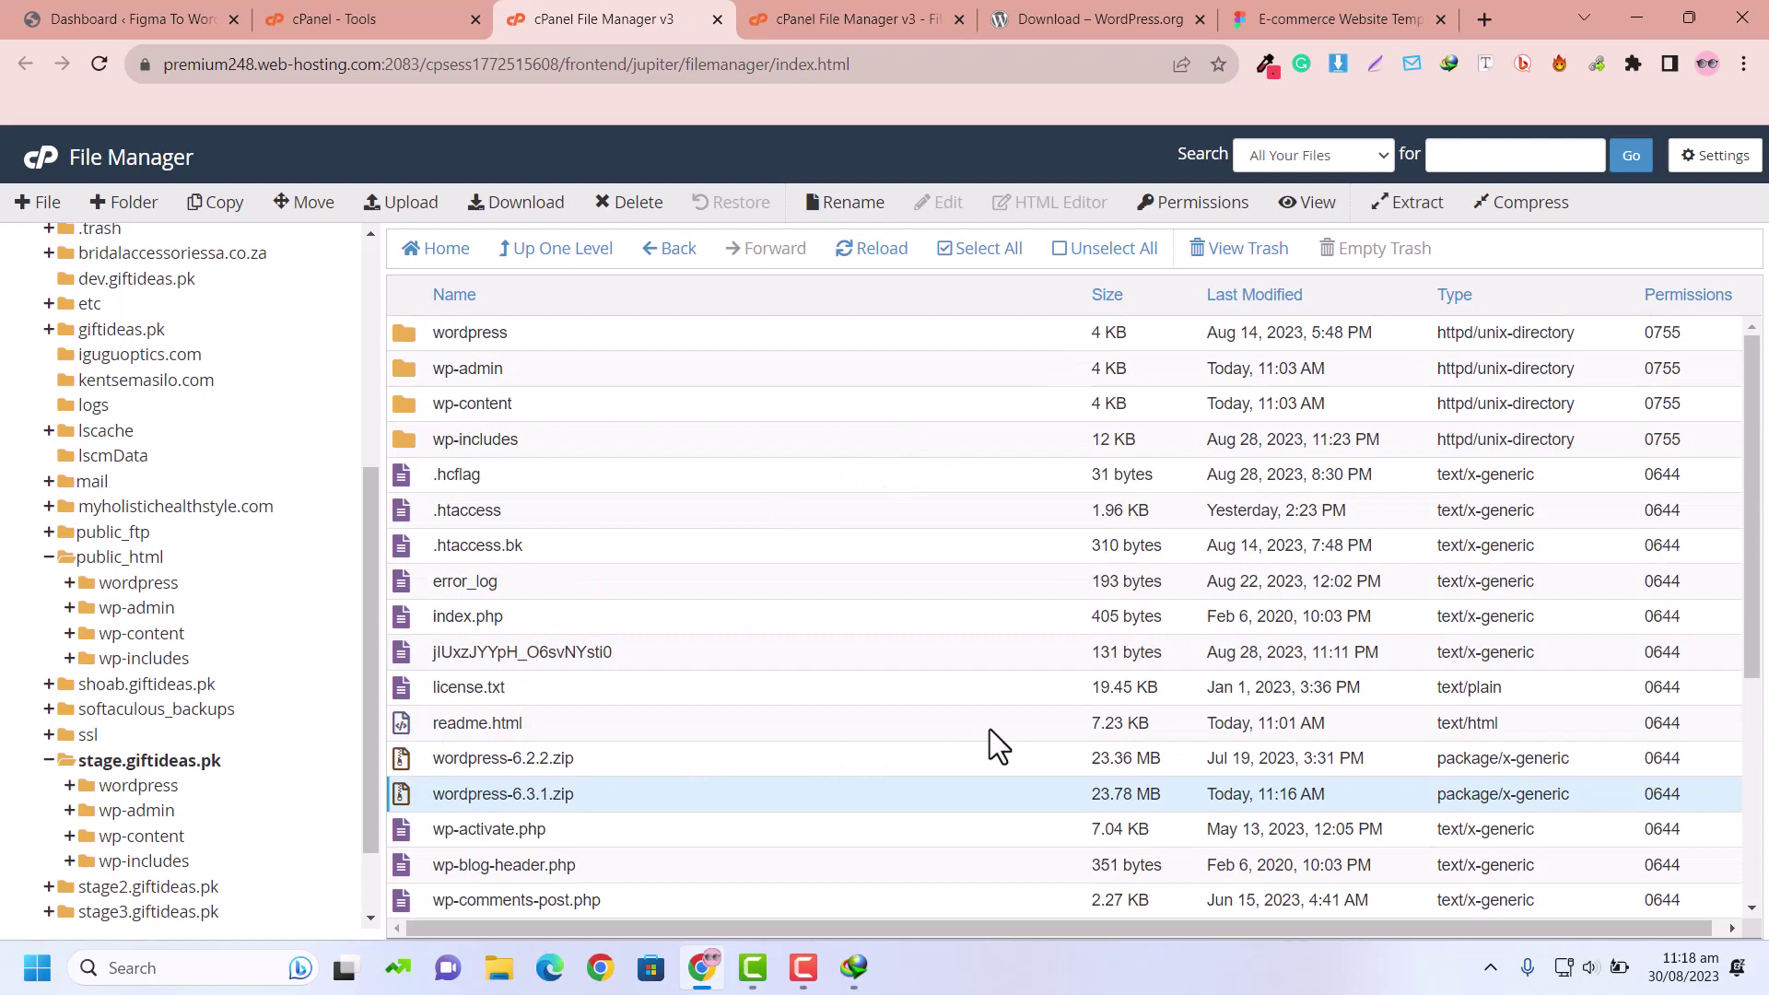
left_click(982, 250)
scroll(765, 727, "down", 4)
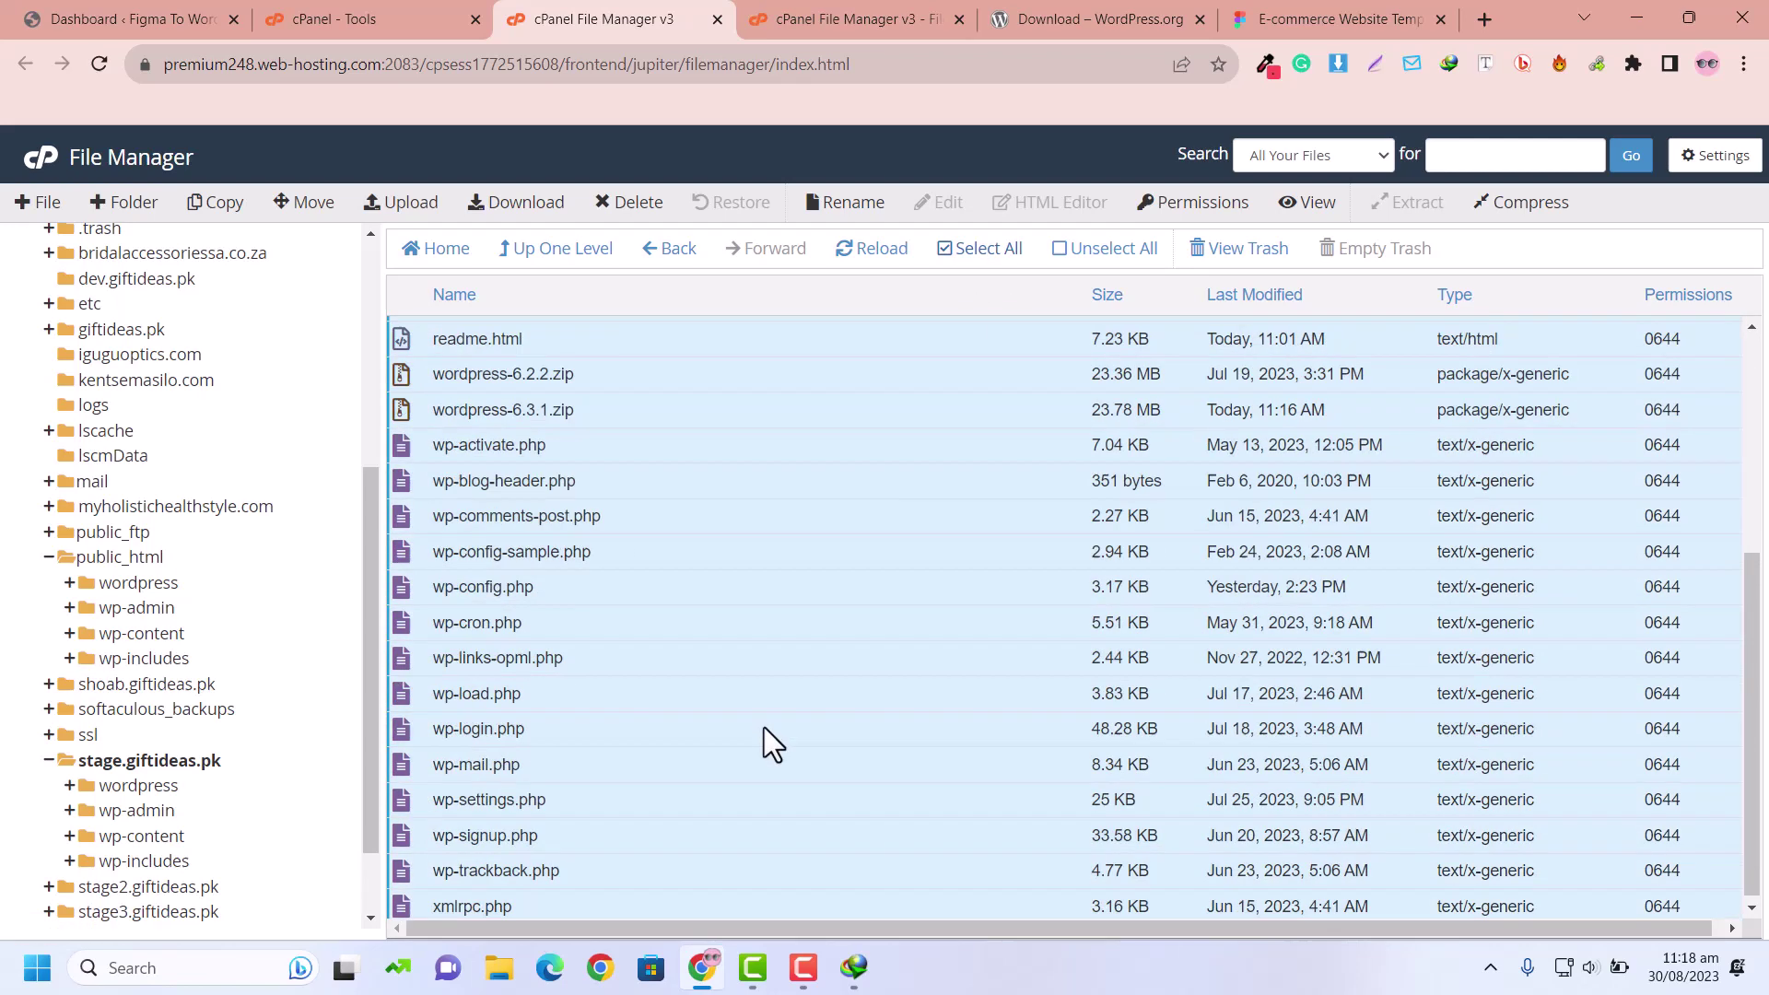
left_click(393, 411, "ctrl")
scroll(1756, 687, "down", 1)
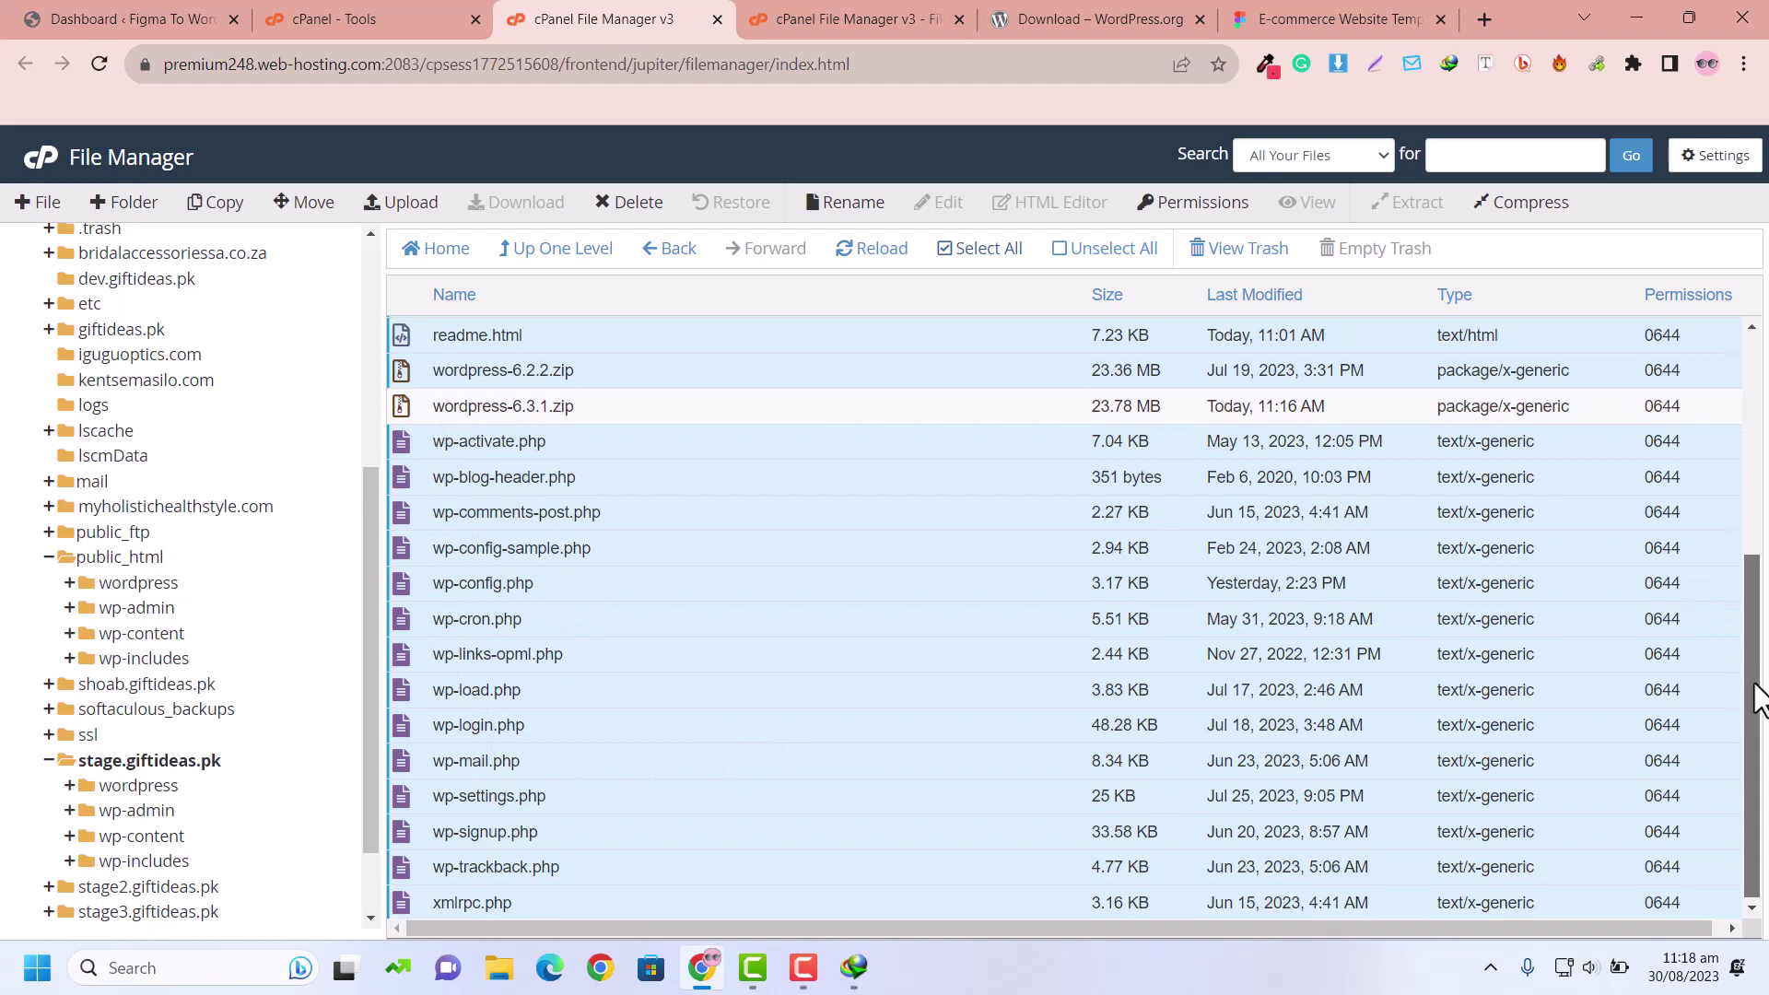
left_click(402, 588, "ctrl")
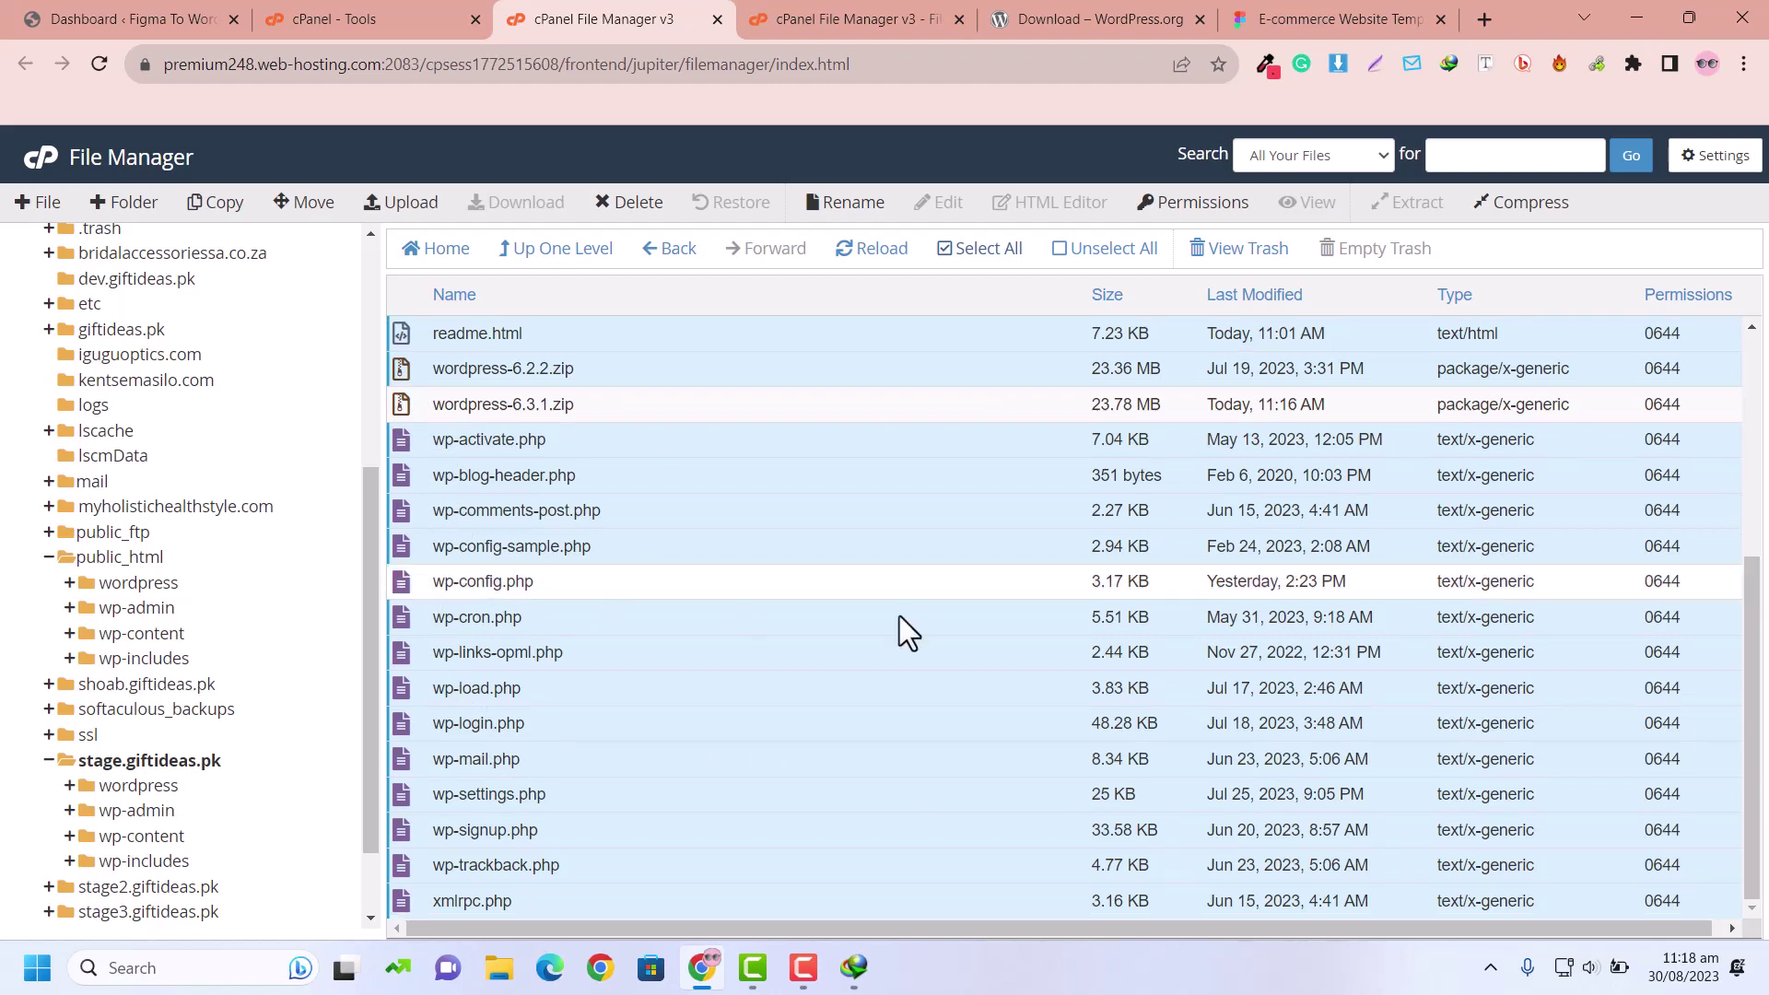
Step: Move the selected old core files to the trash
left_click_drag(1756, 779, 1741, 494)
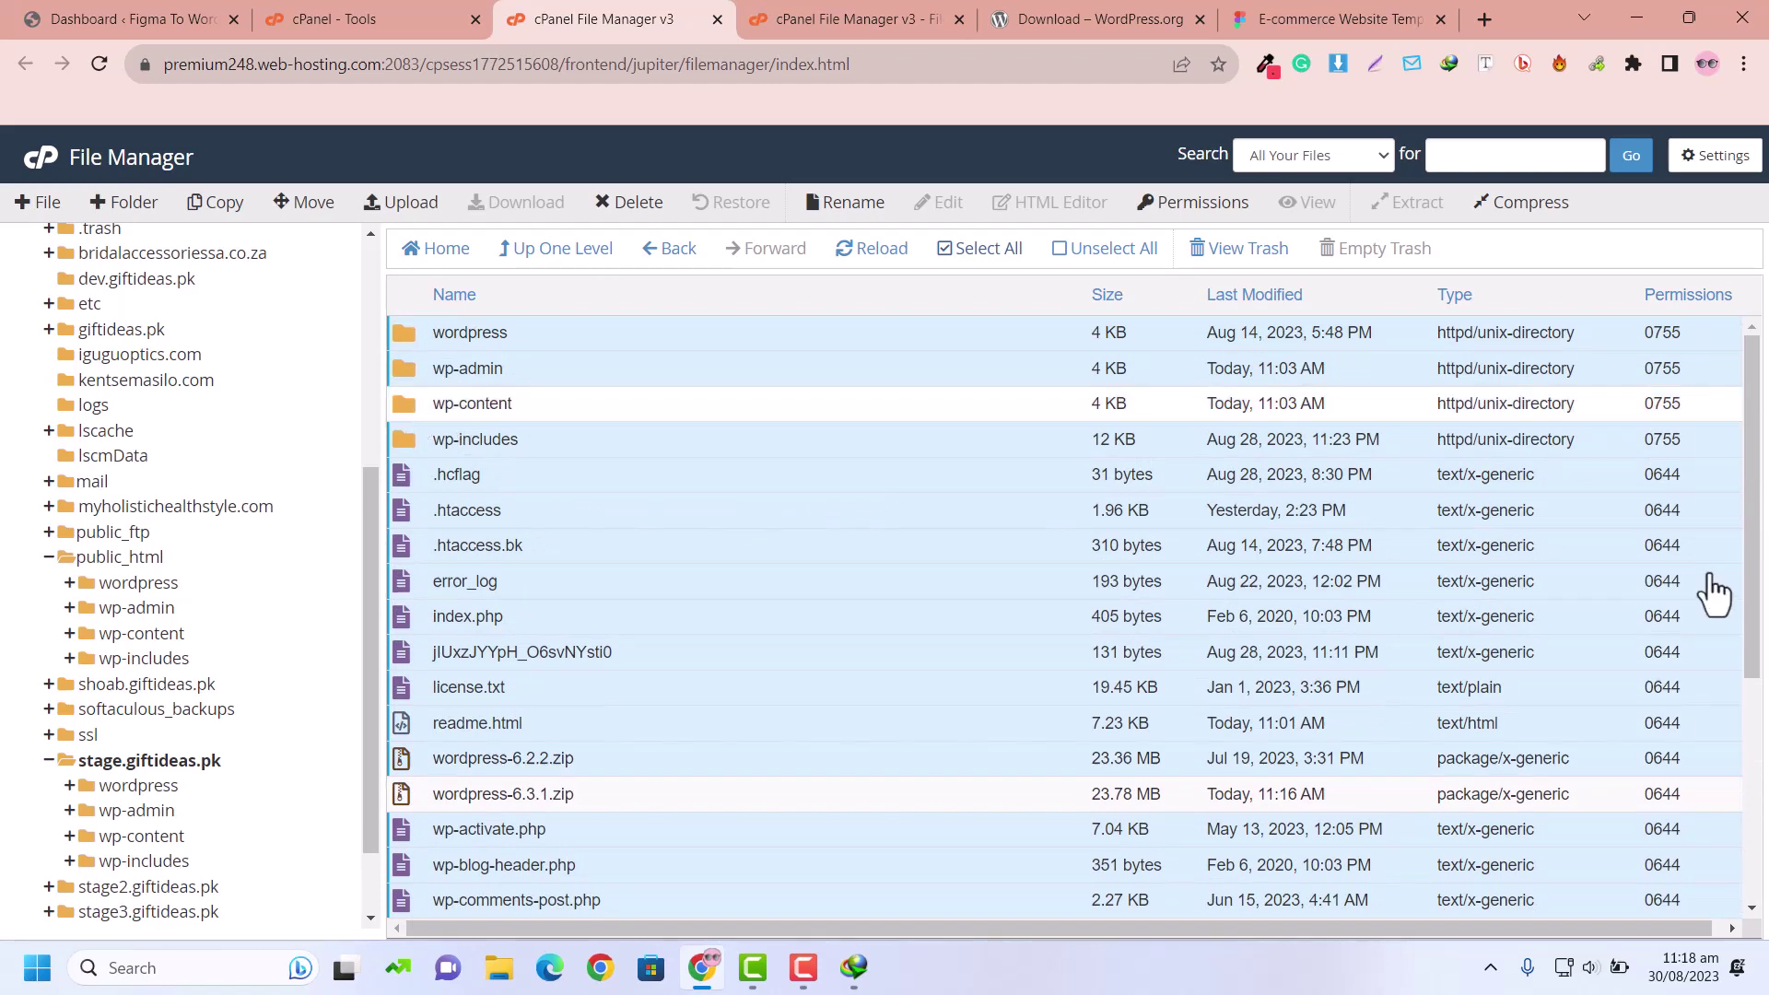
left_click_drag(1757, 565, 1757, 525)
left_click(633, 205)
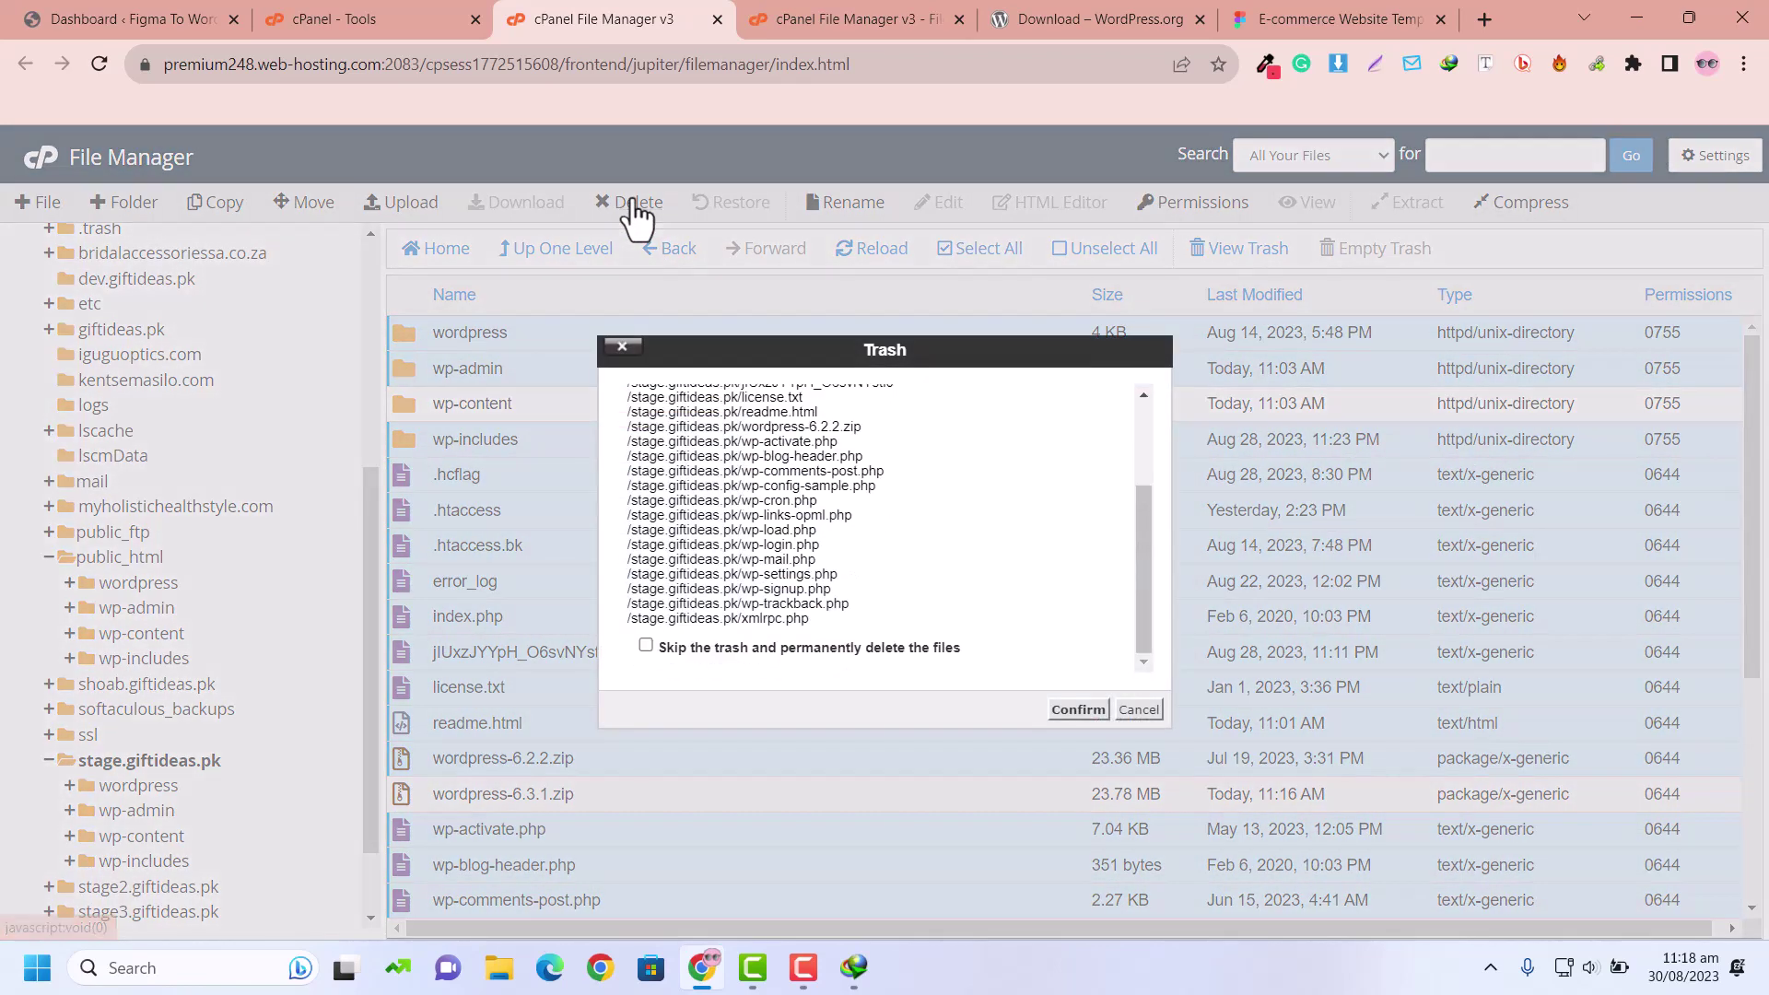
left_click(1076, 710)
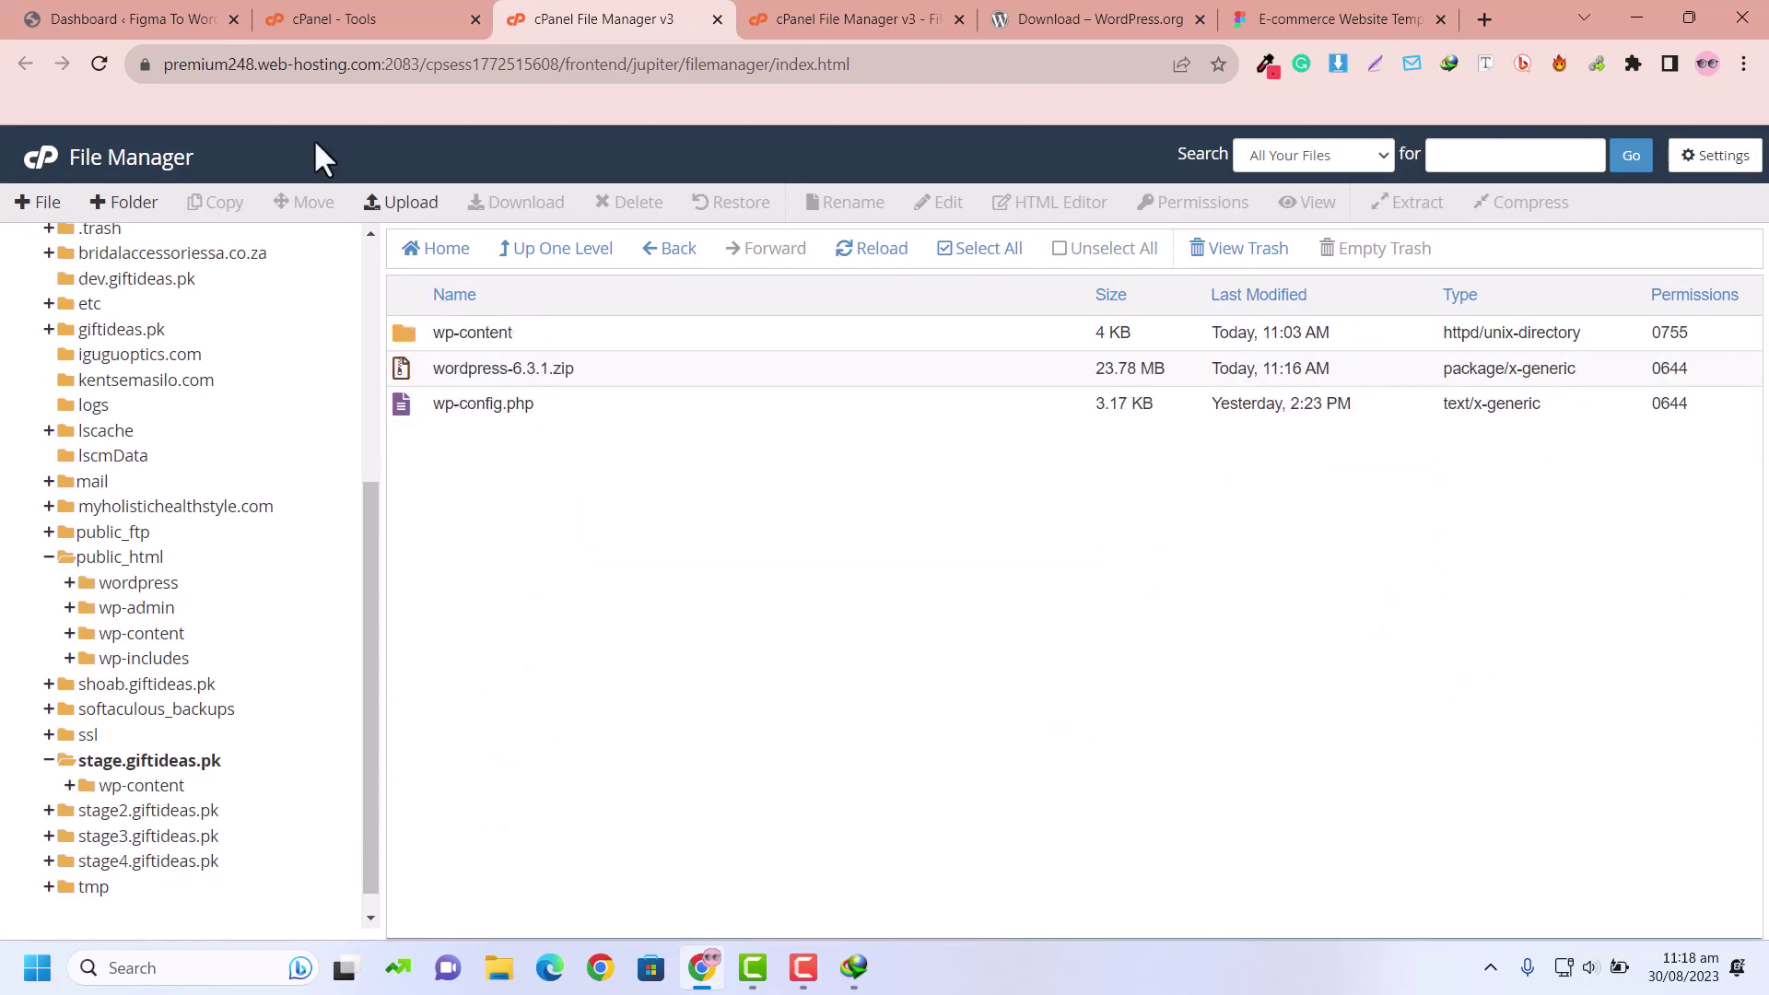
Step: Load the stage3.giftideas.pk/wp-admin address in the browser
left_click(785, 7)
left_click(787, 59)
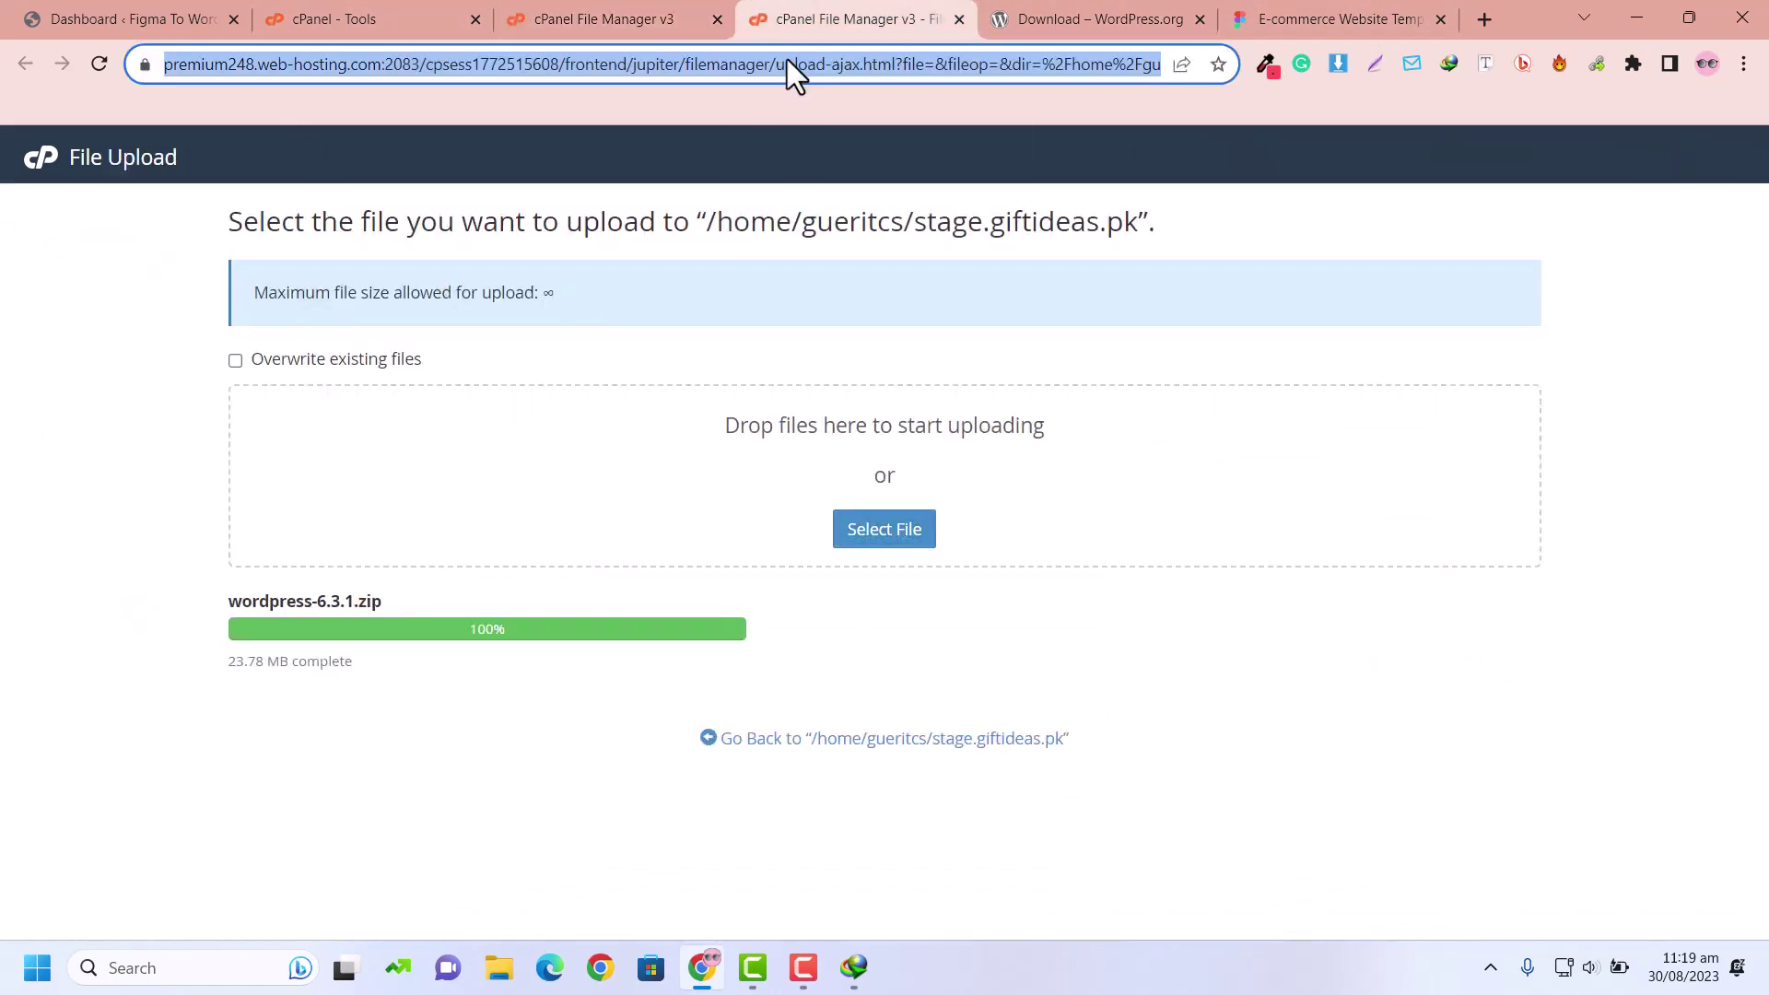
type("st")
key("Right")
type("/w")
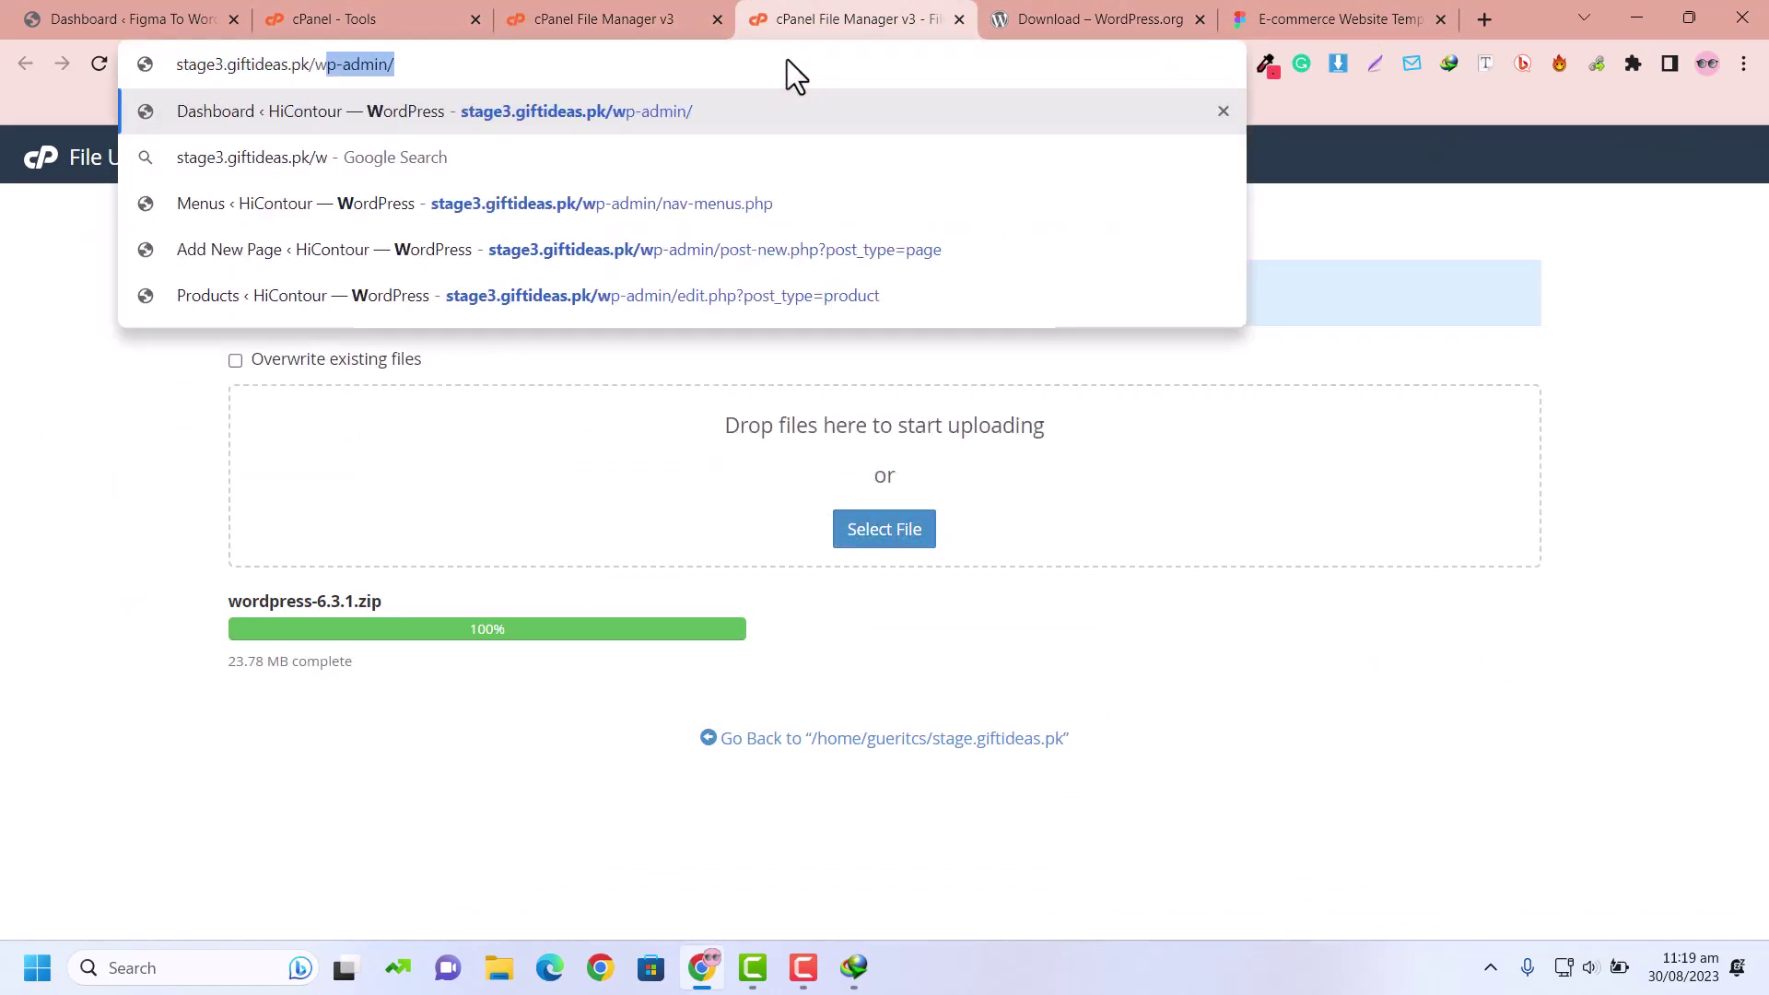
key("Return")
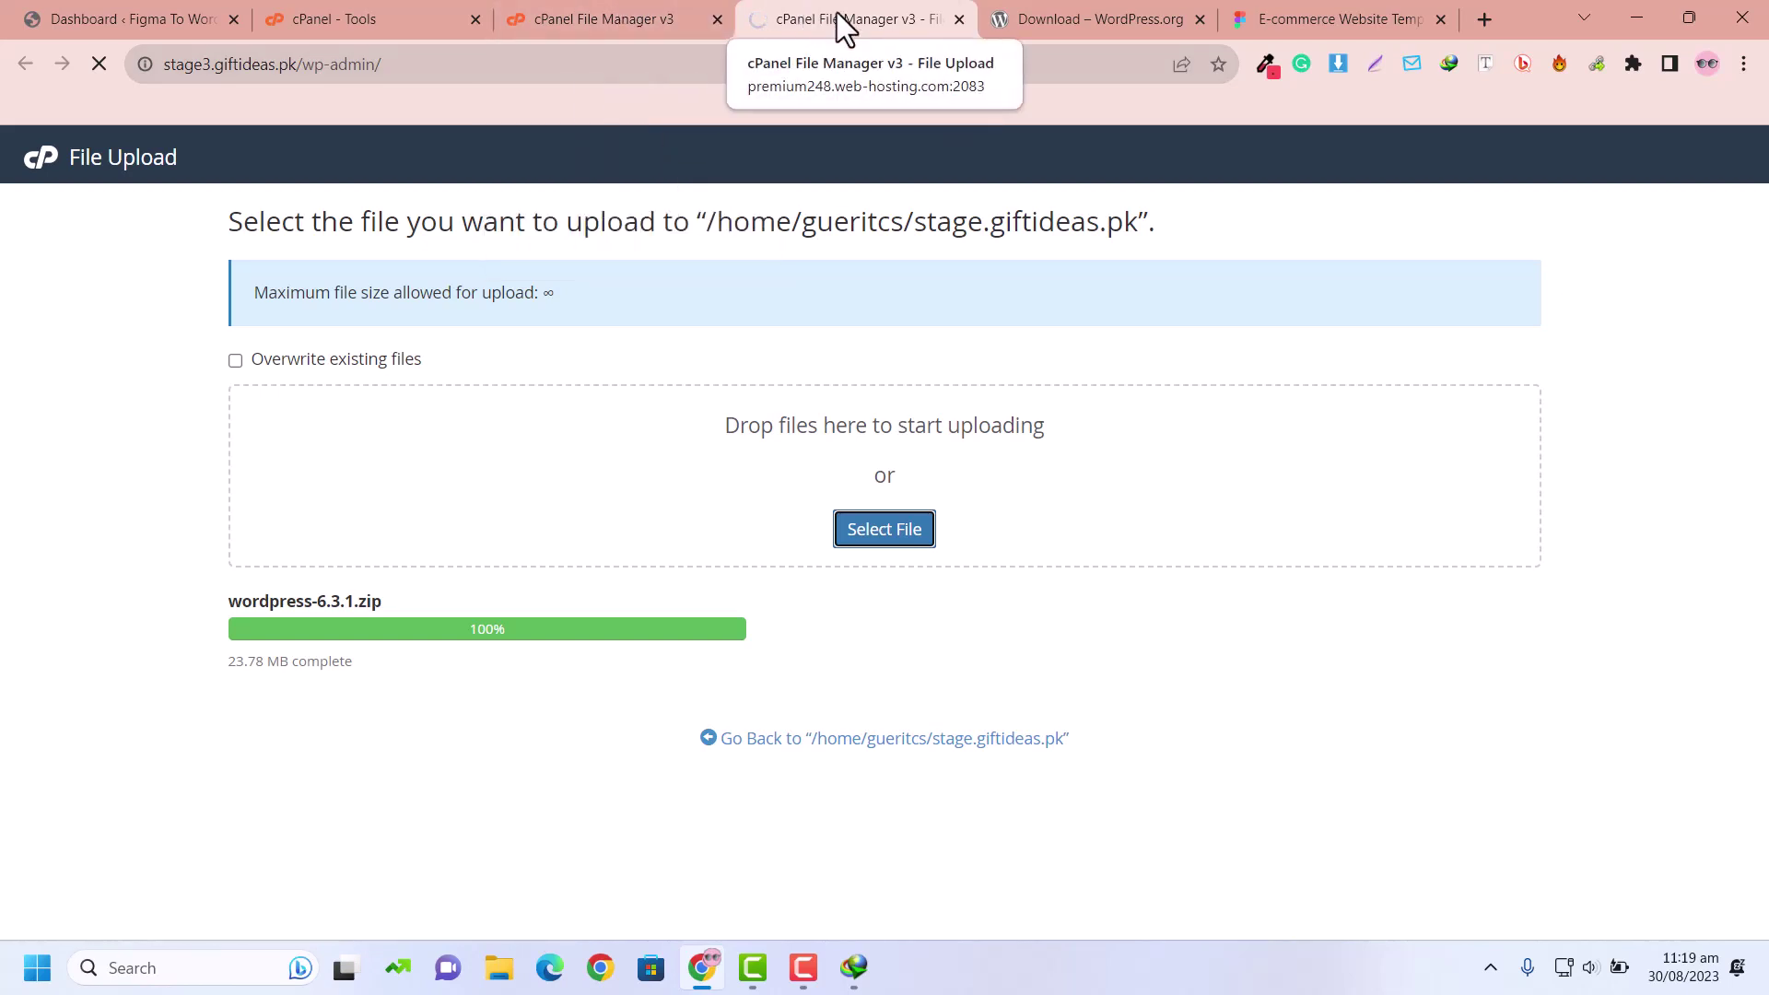
Step: Load stage.giftideas.pk, which now shows a bare 'Index of /' listing
left_click(636, 59)
type("stage.giftideas.pk")
key("Return")
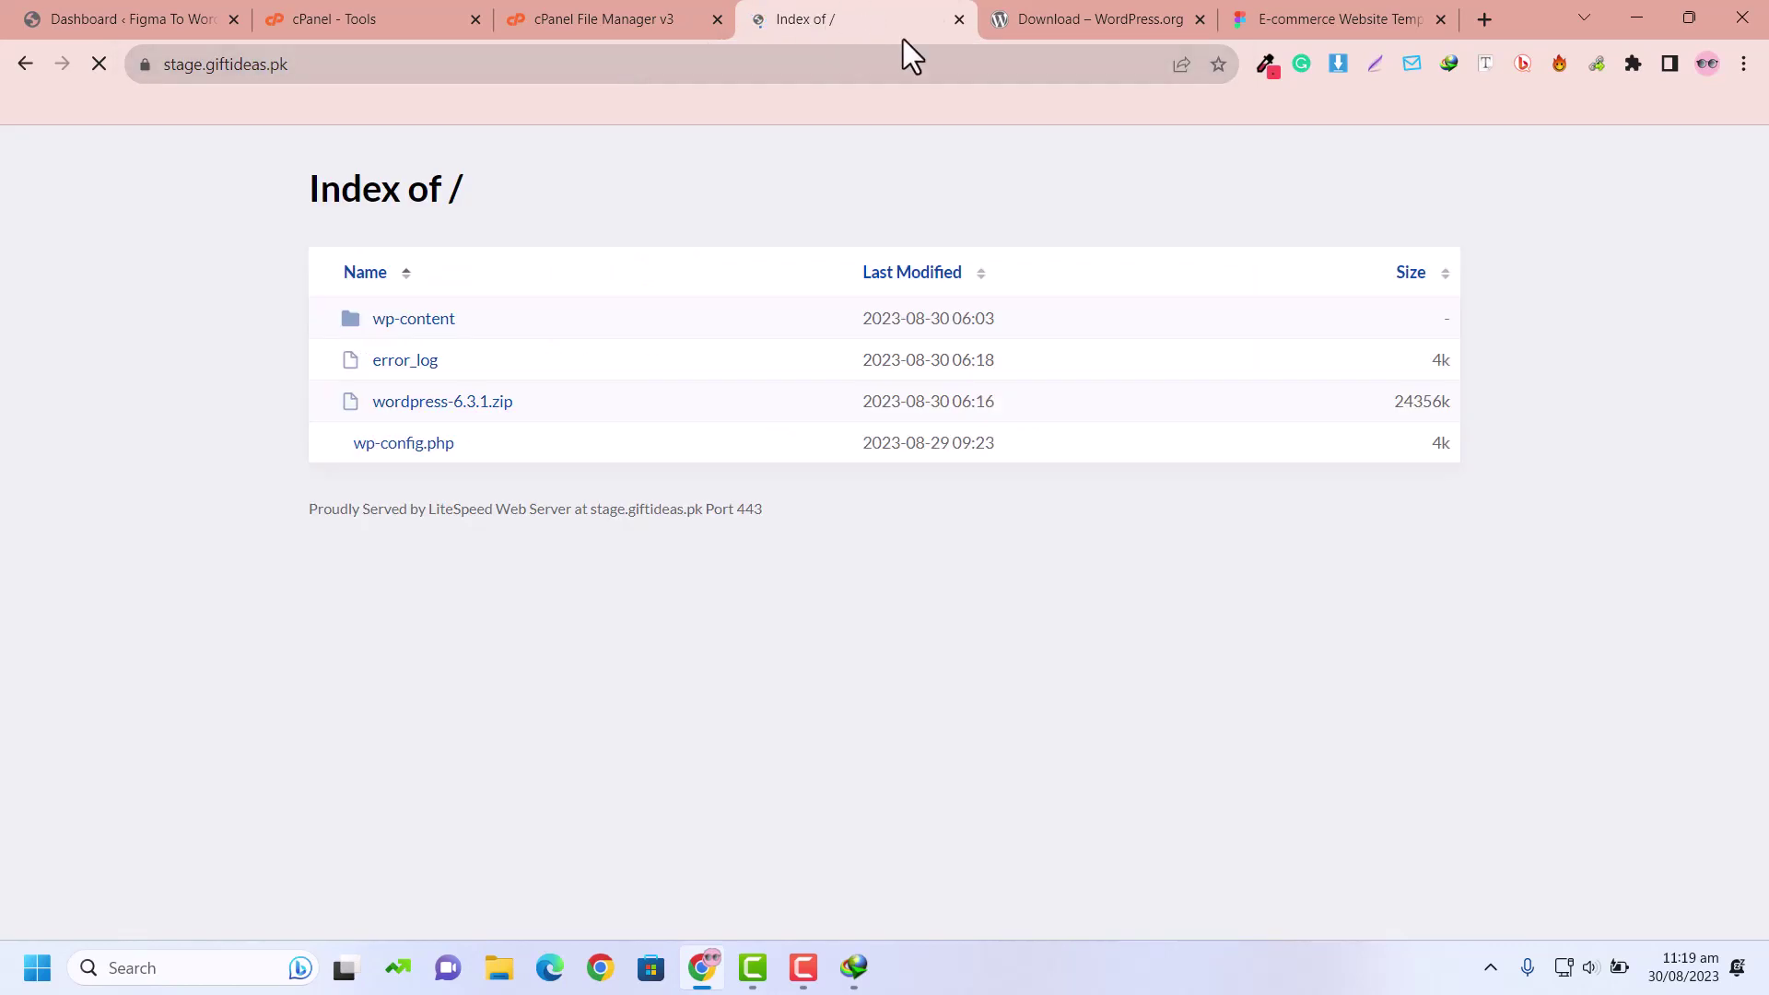
left_click(331, 74)
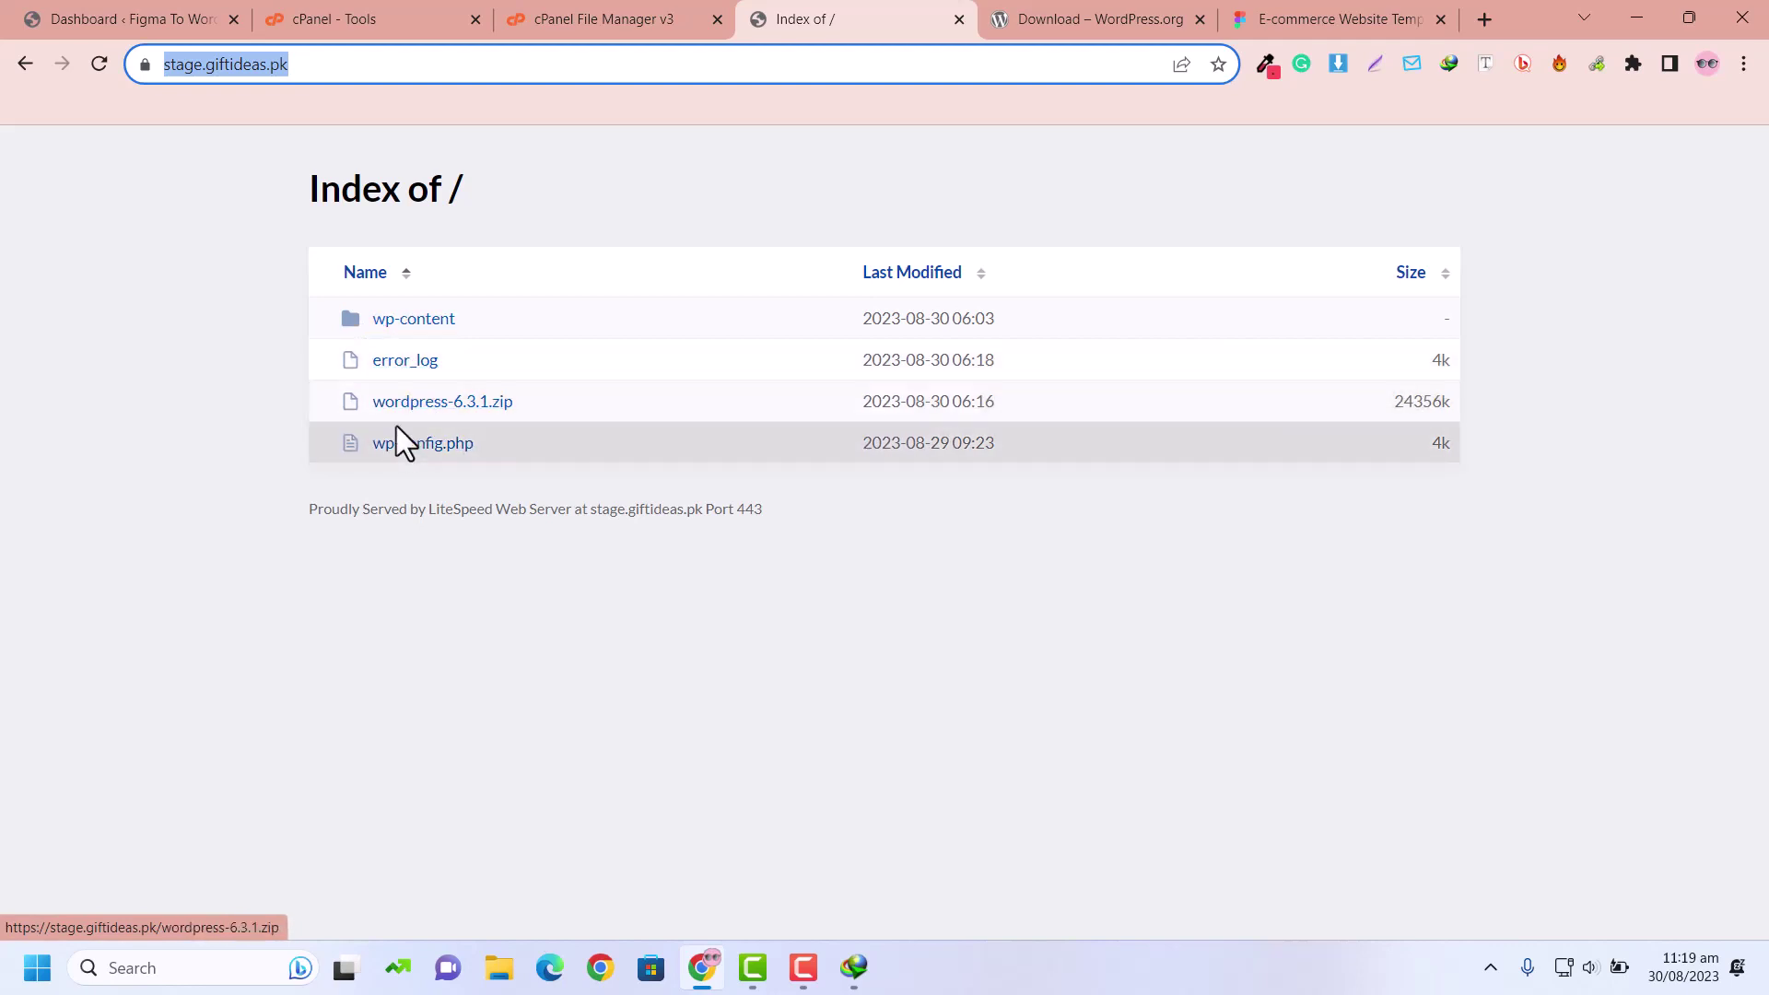
Step: Extract wordpress-6.3.1.zip into stage.giftideas.pk
left_click(665, 17)
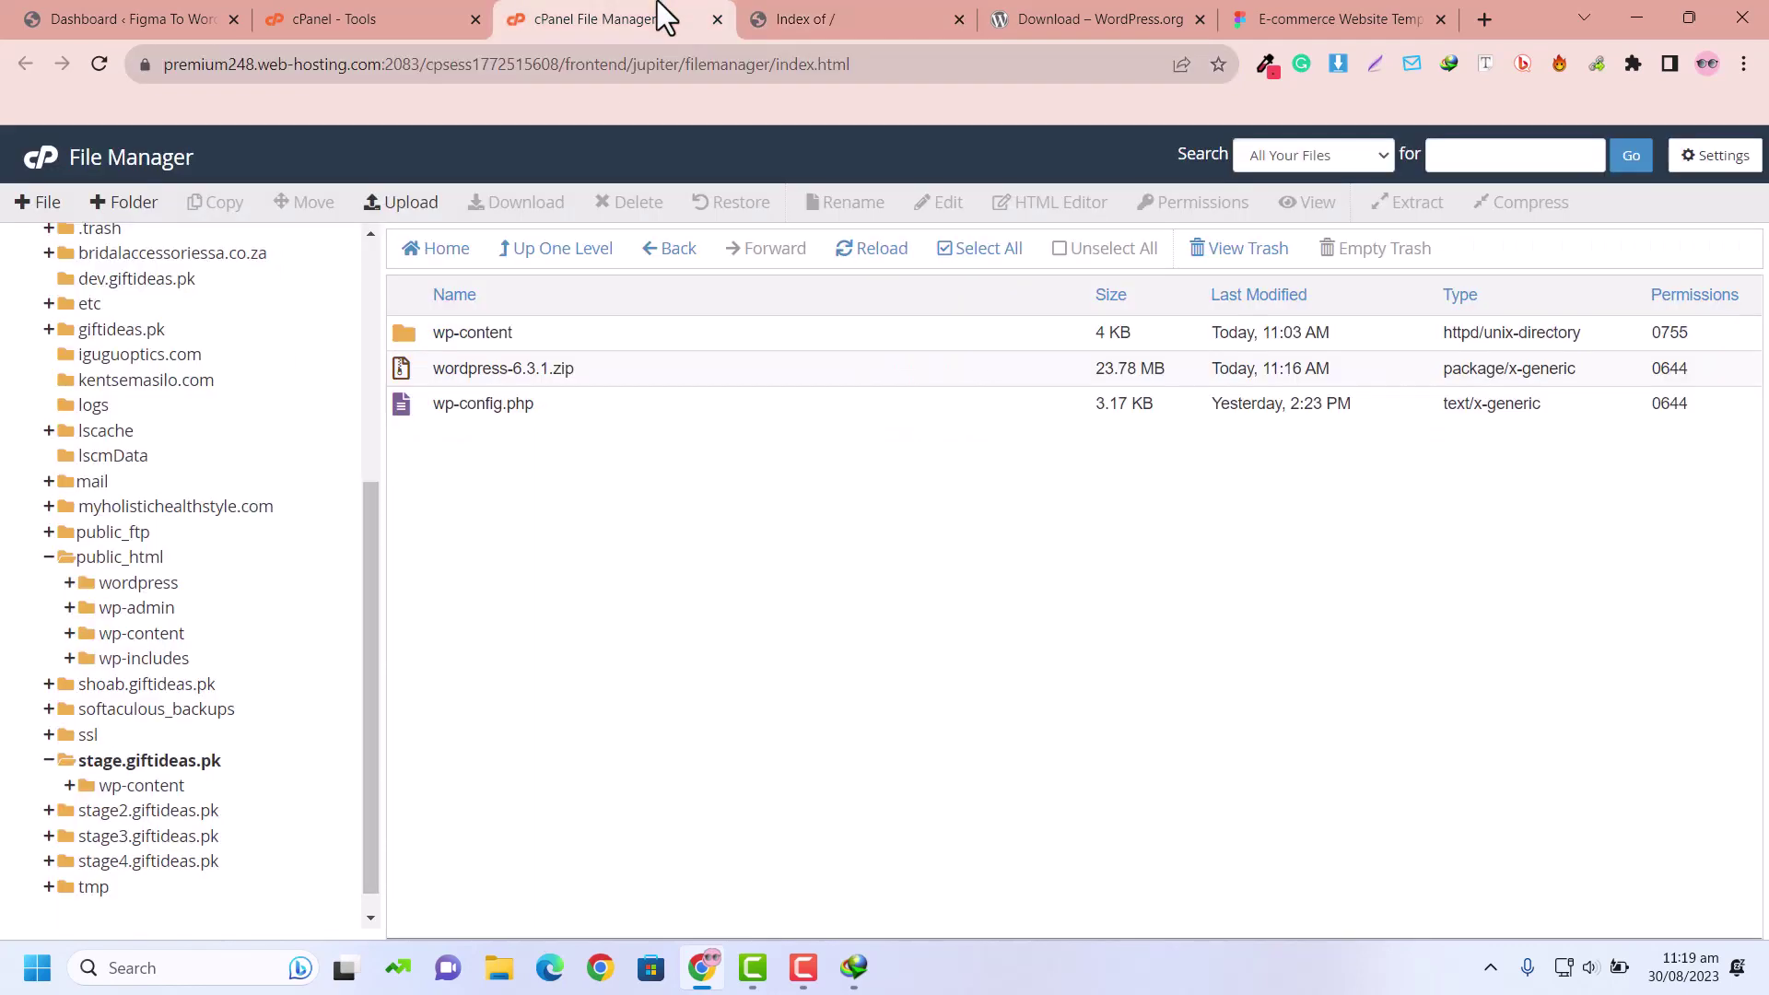
left_click(417, 374)
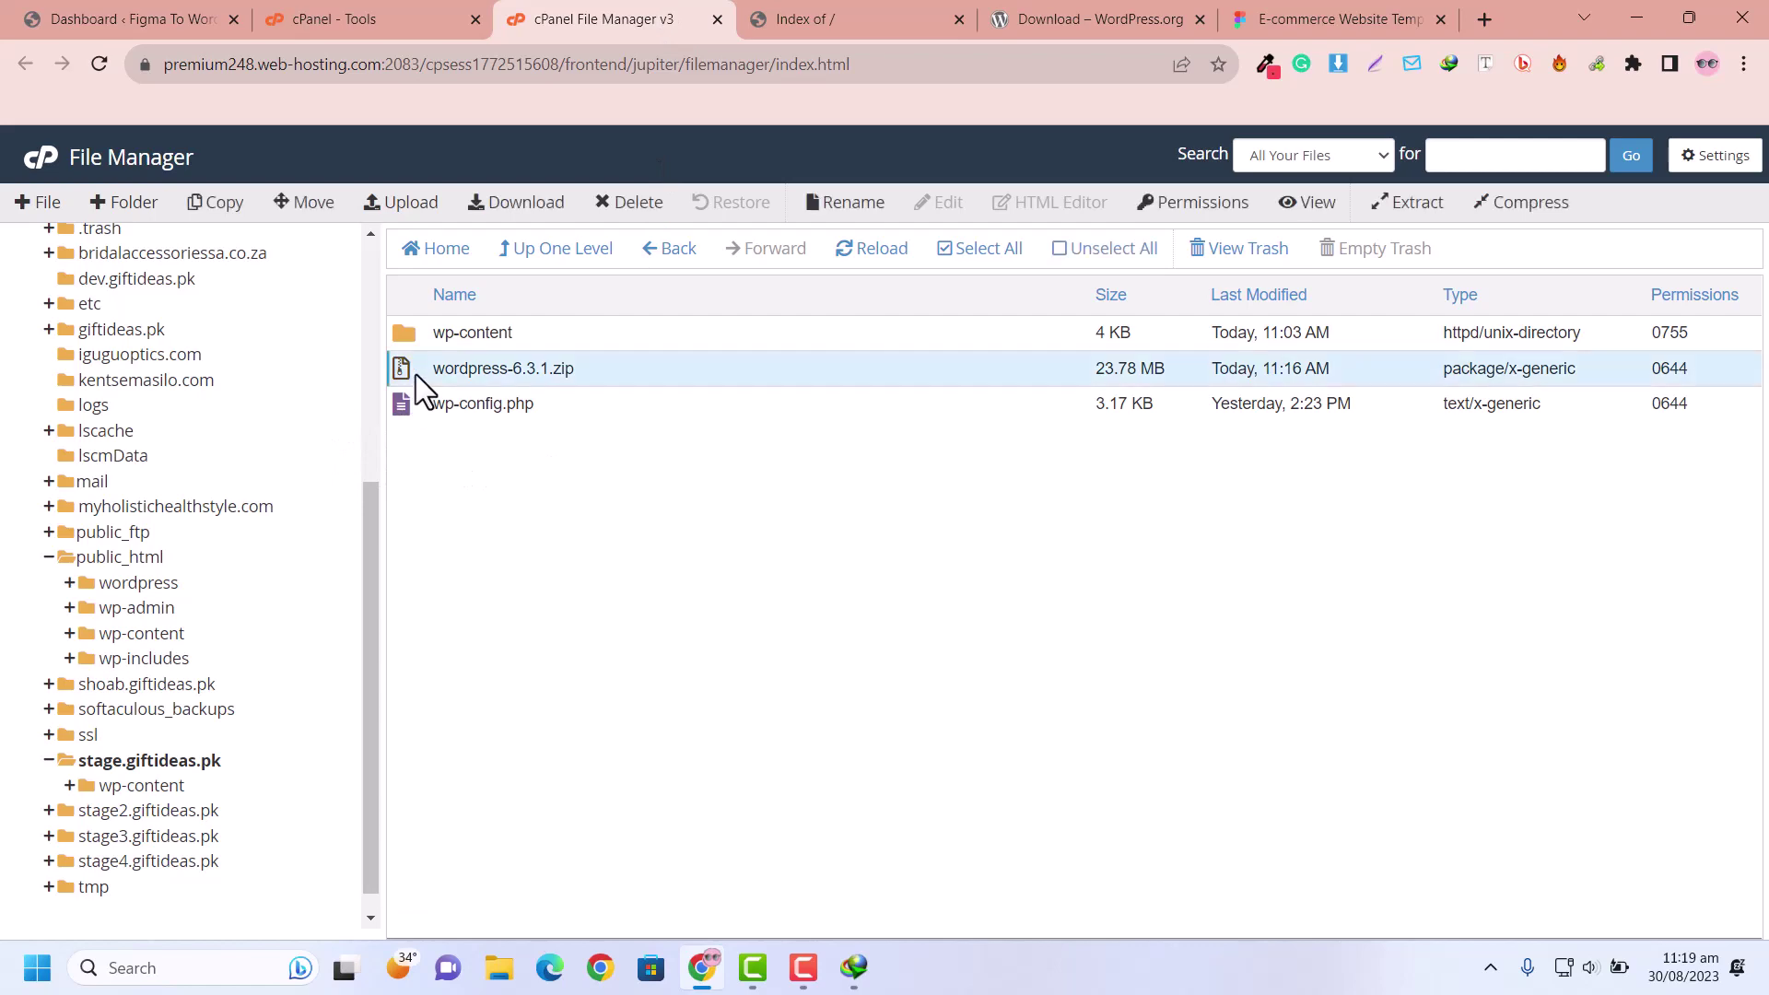
right_click(416, 375)
left_click(494, 624)
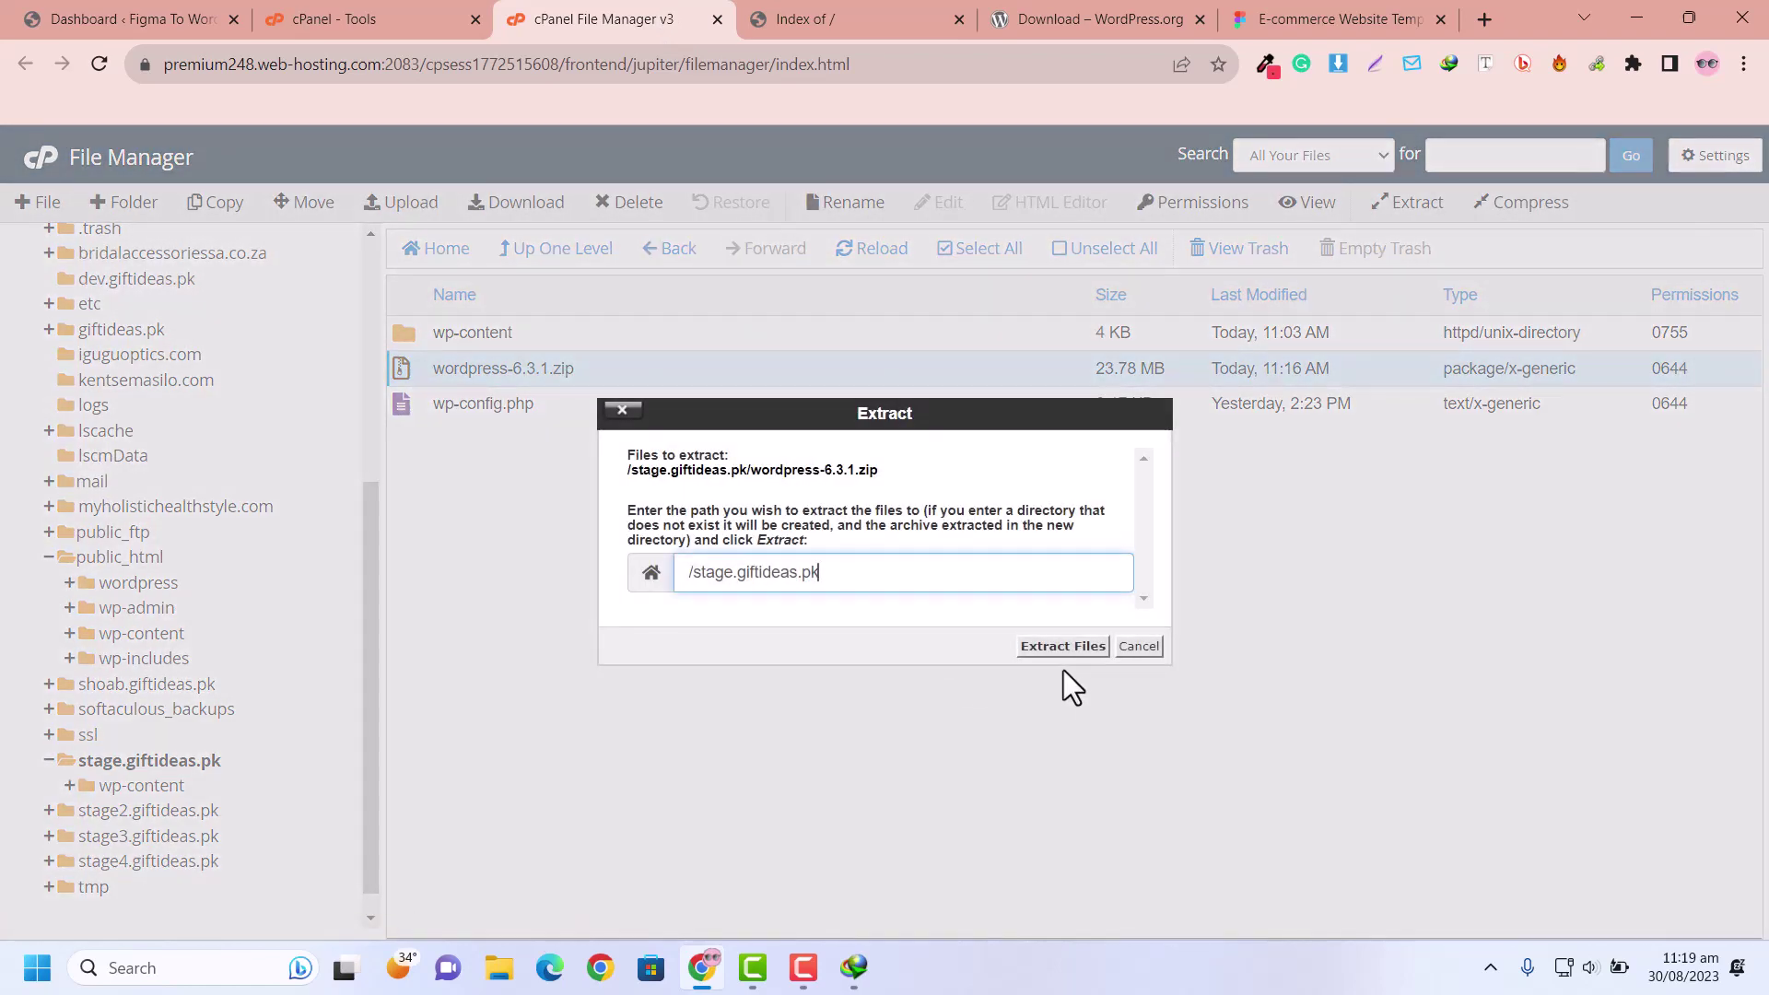
left_click(1064, 647)
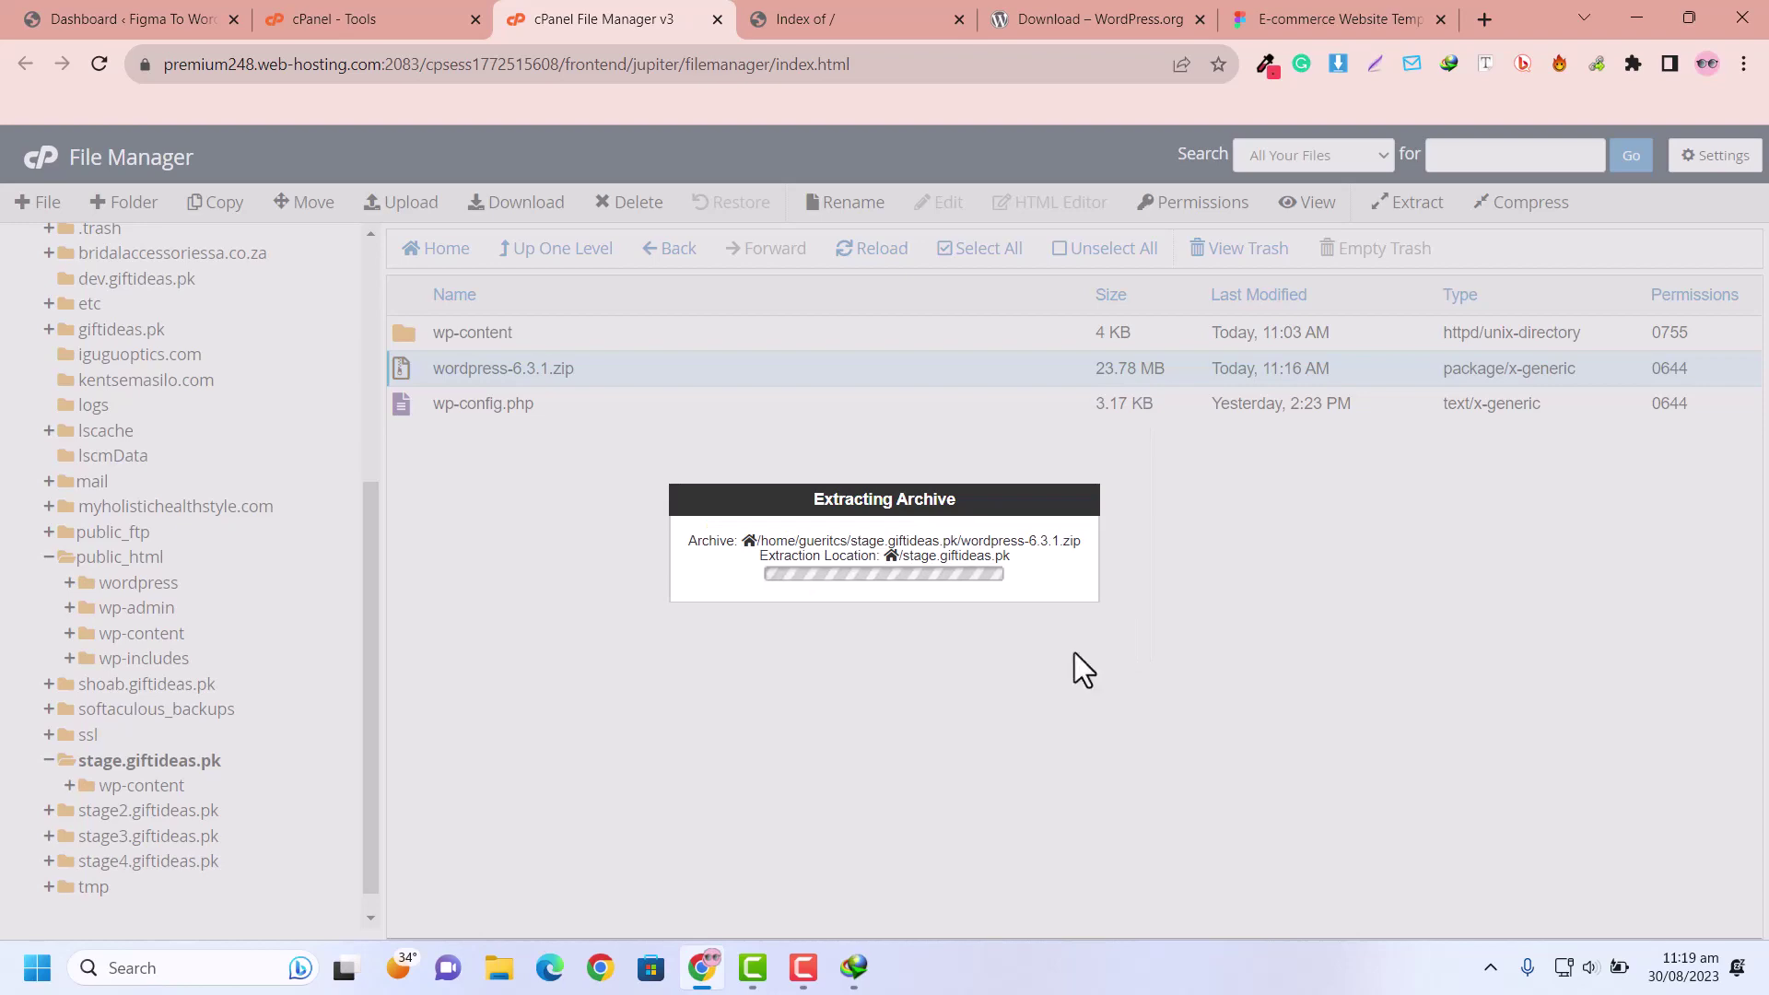
left_click(1267, 811)
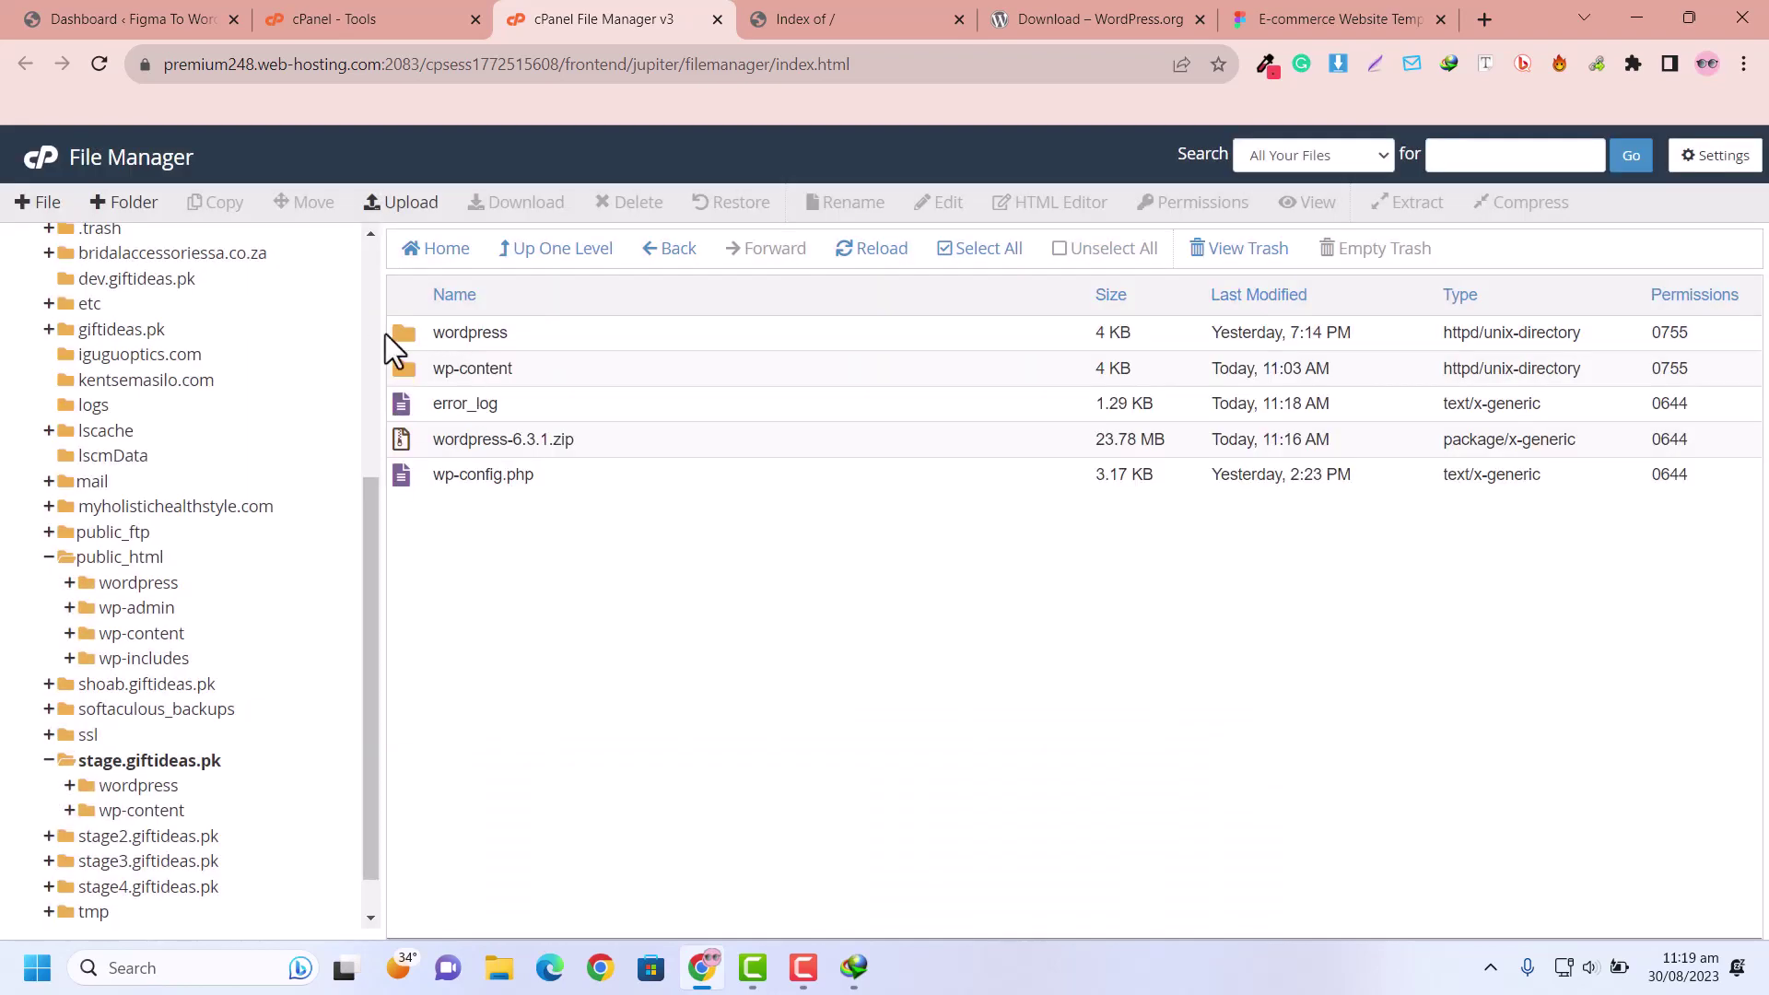
Step: Delete the bundled wp-content folder from the new wordpress folder
double_click(426, 332)
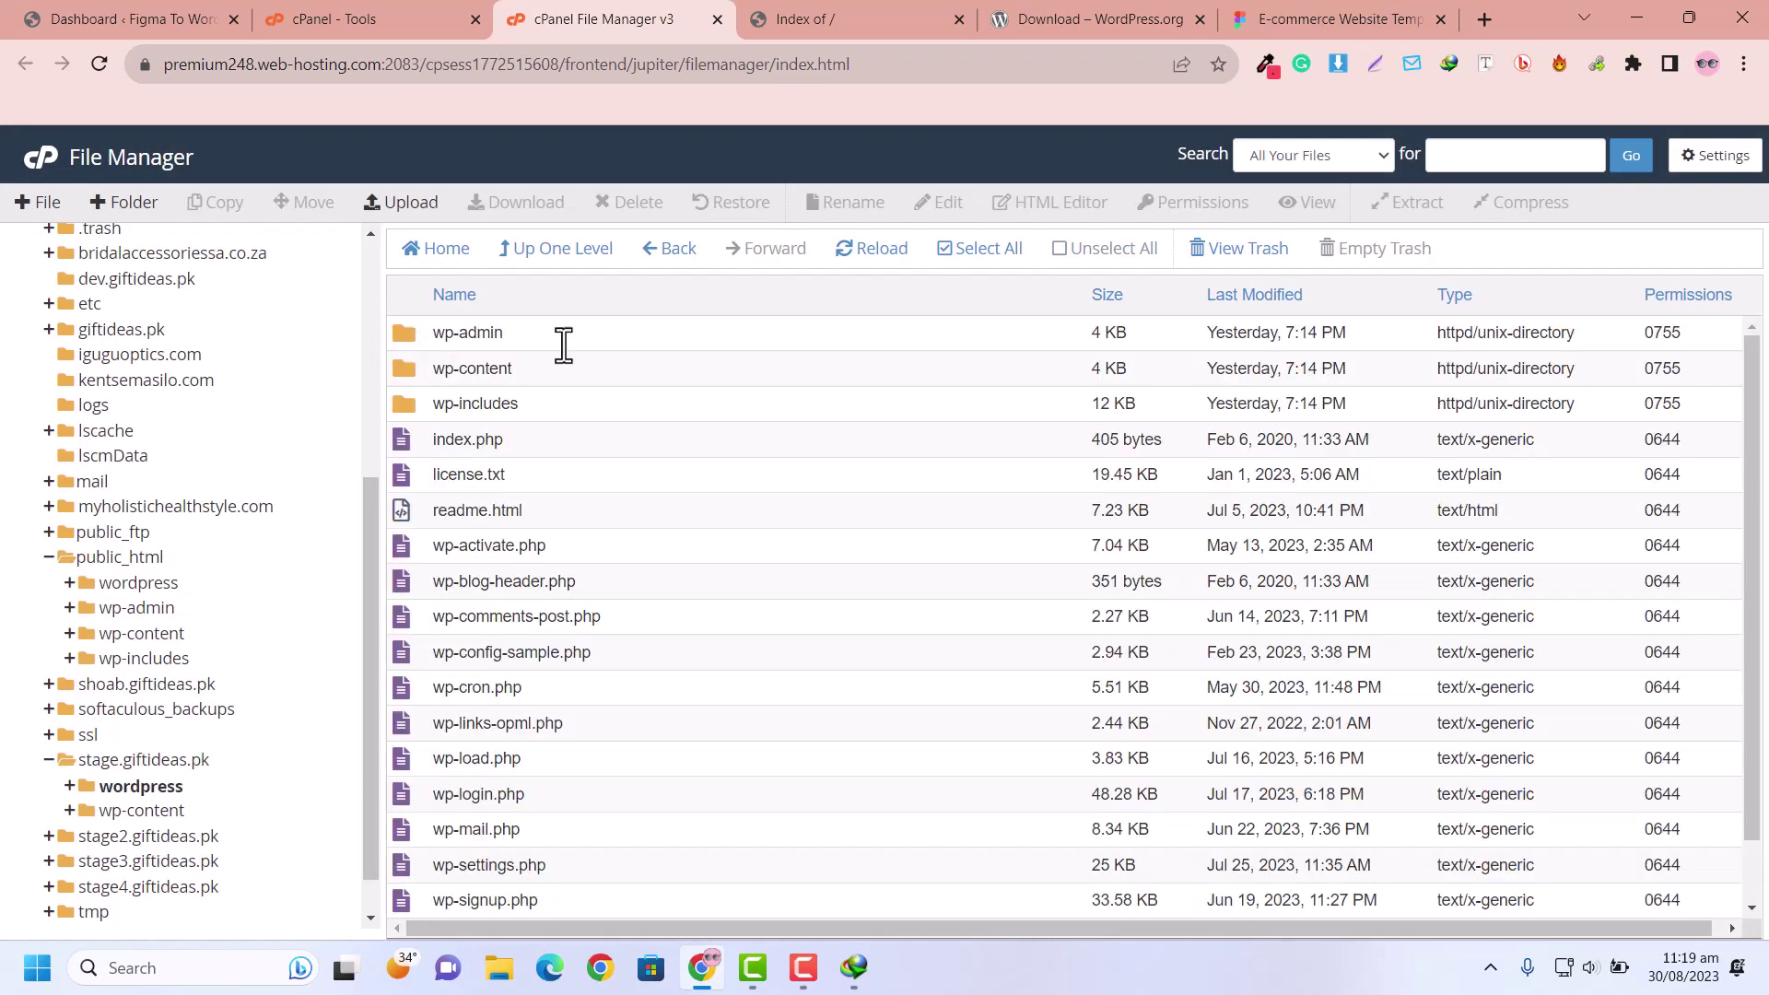
left_click(979, 249)
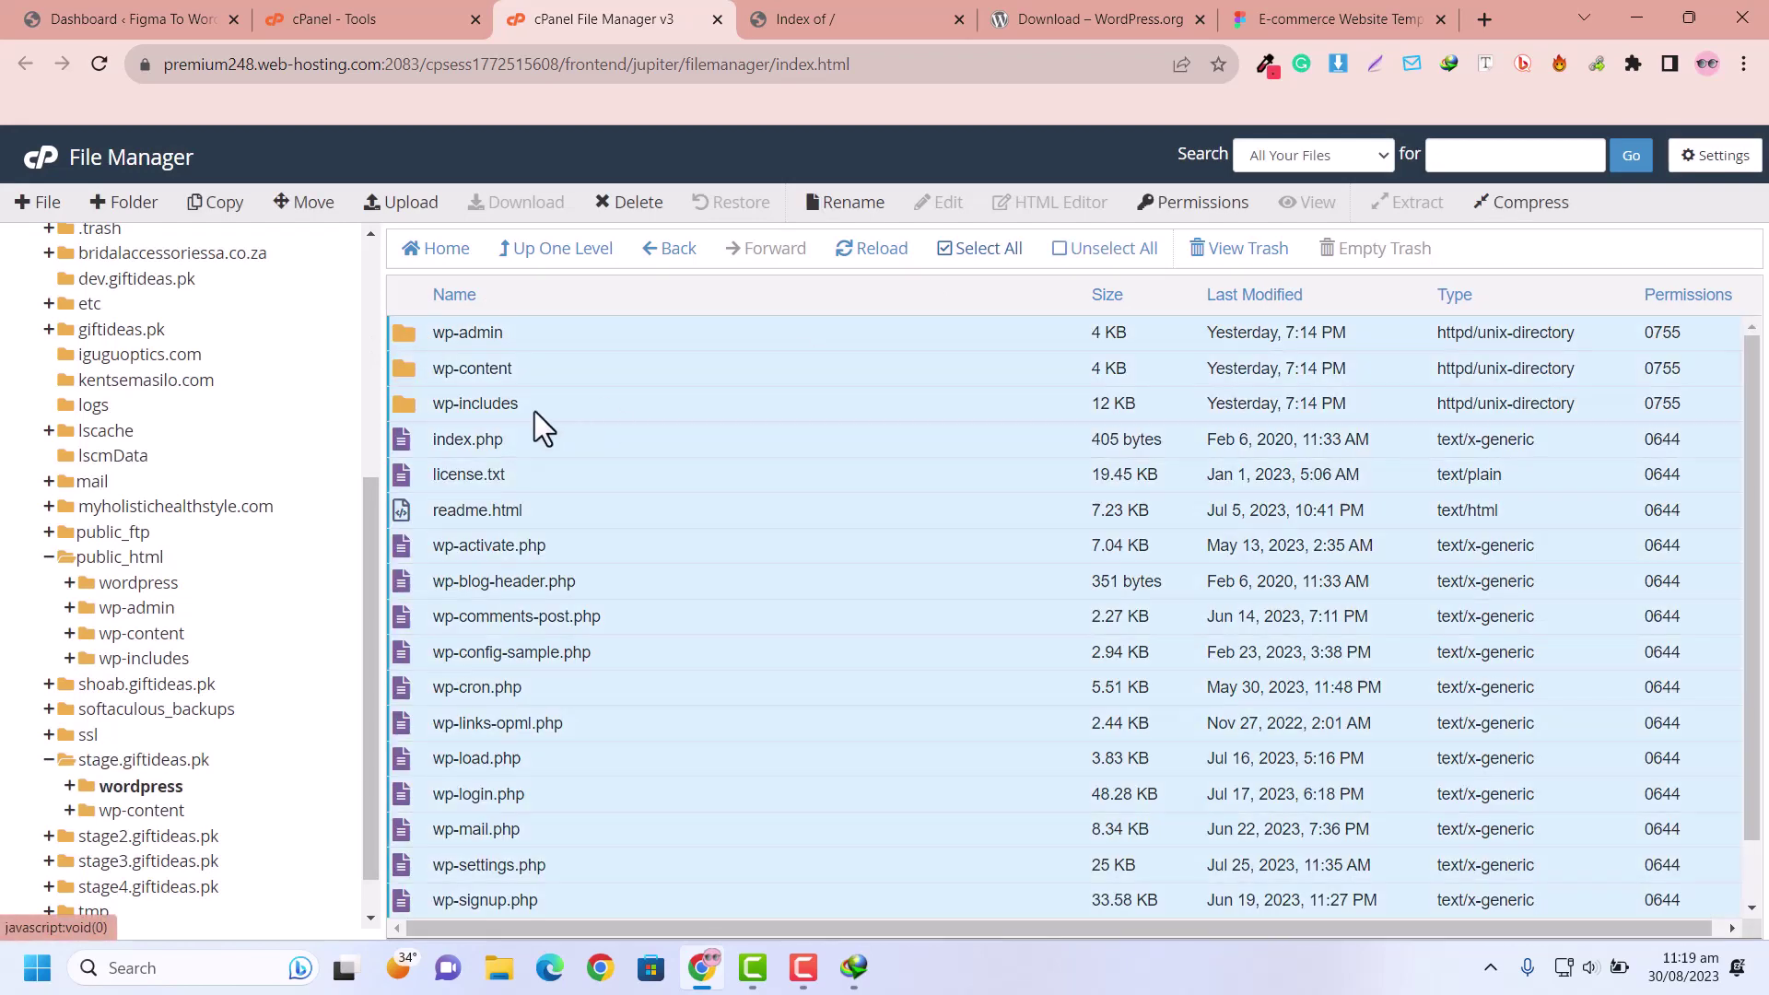
left_click(407, 371, "ctrl")
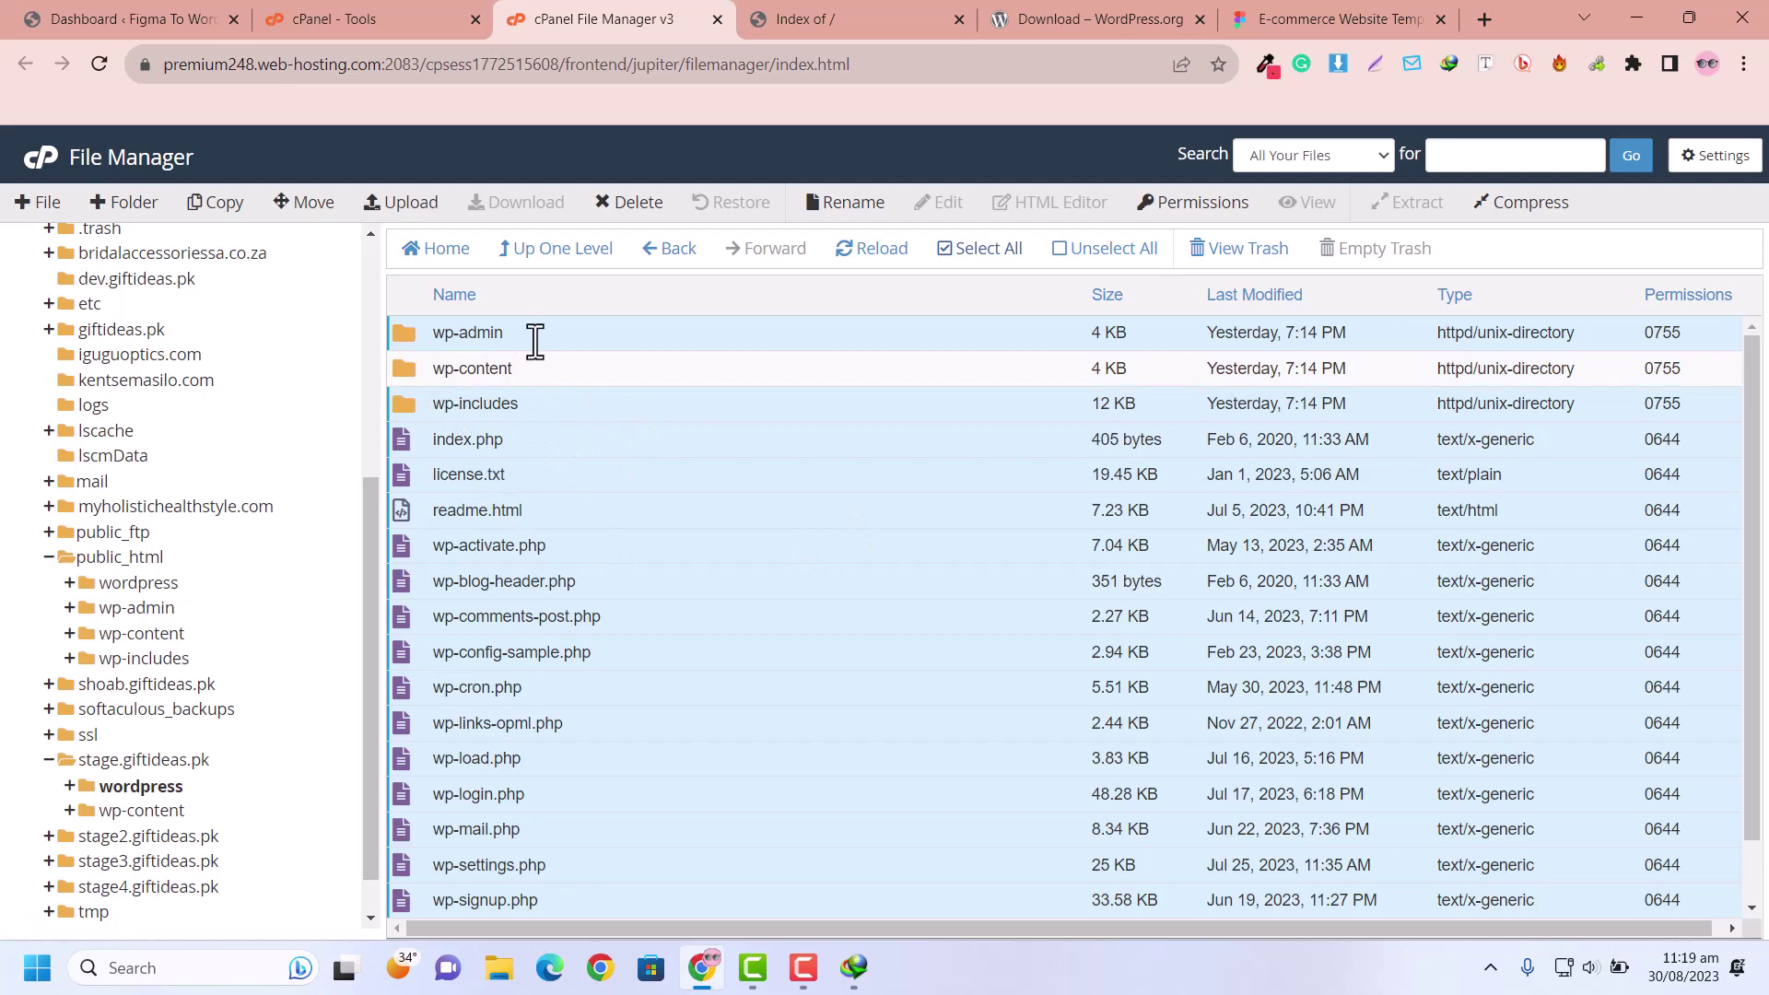
left_click(748, 340)
left_click(426, 370)
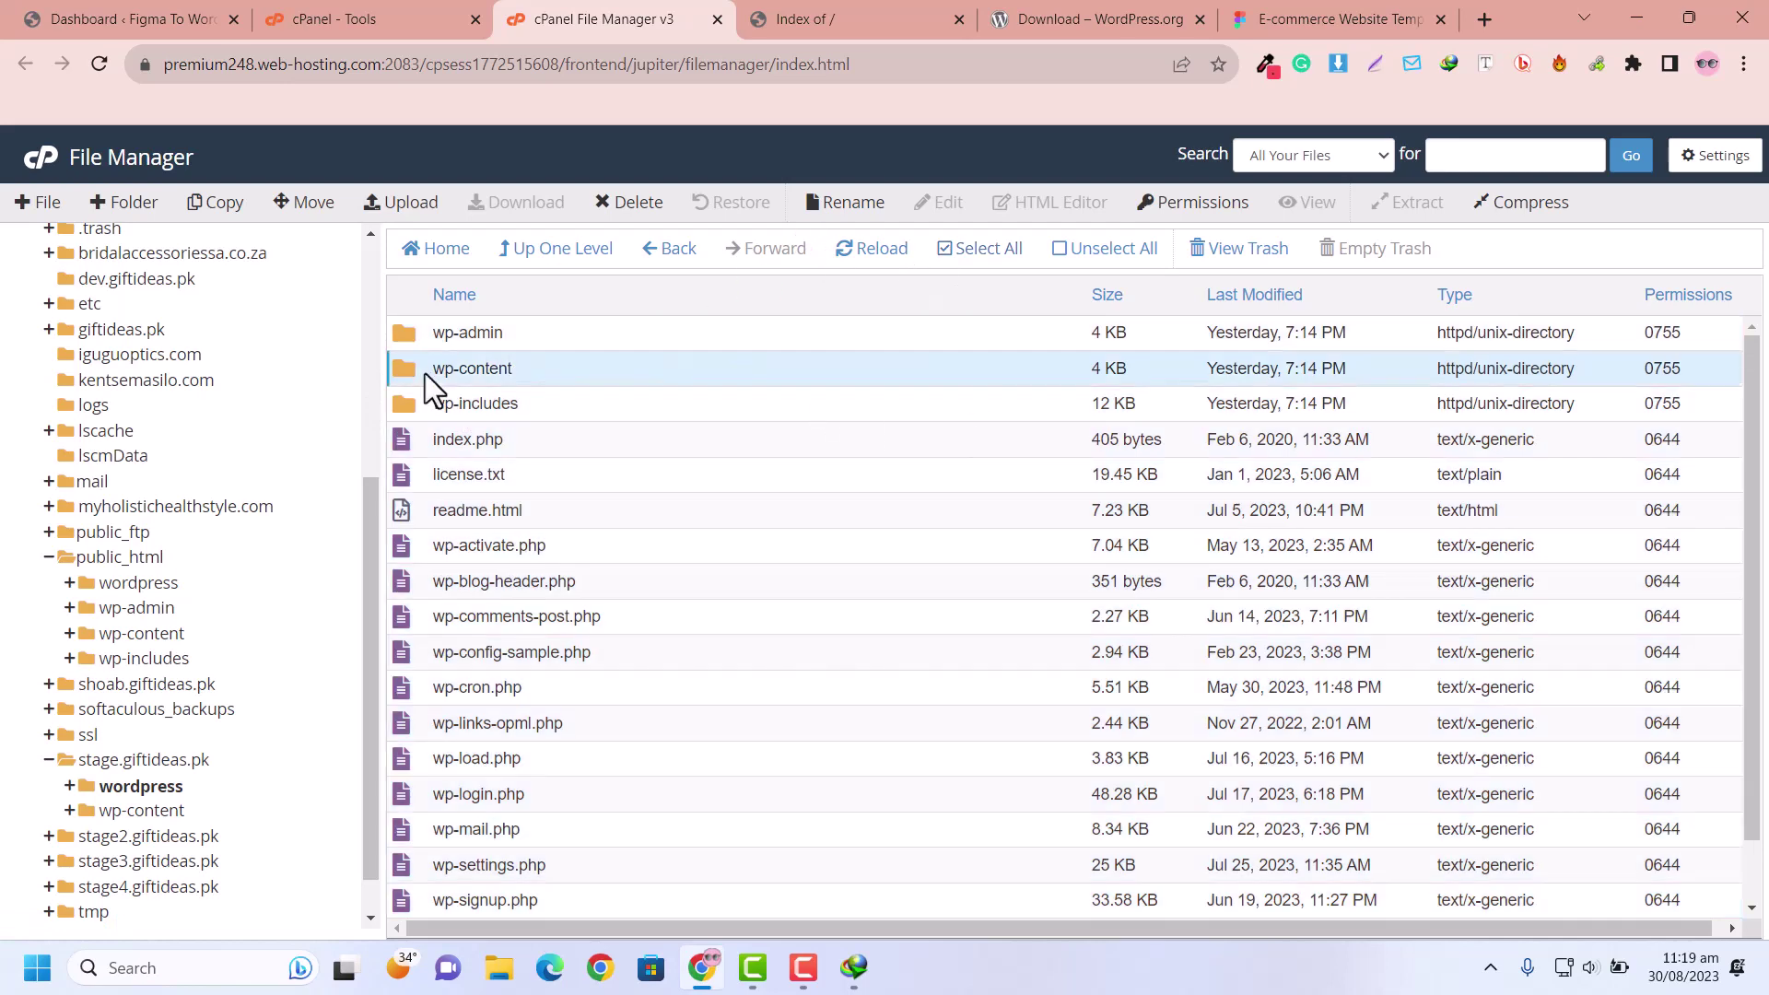
left_click(615, 204)
left_click(1080, 601)
Step: Move all fresh core files from the wordpress folder up into /stage.giftideas.pk/
left_click(985, 253)
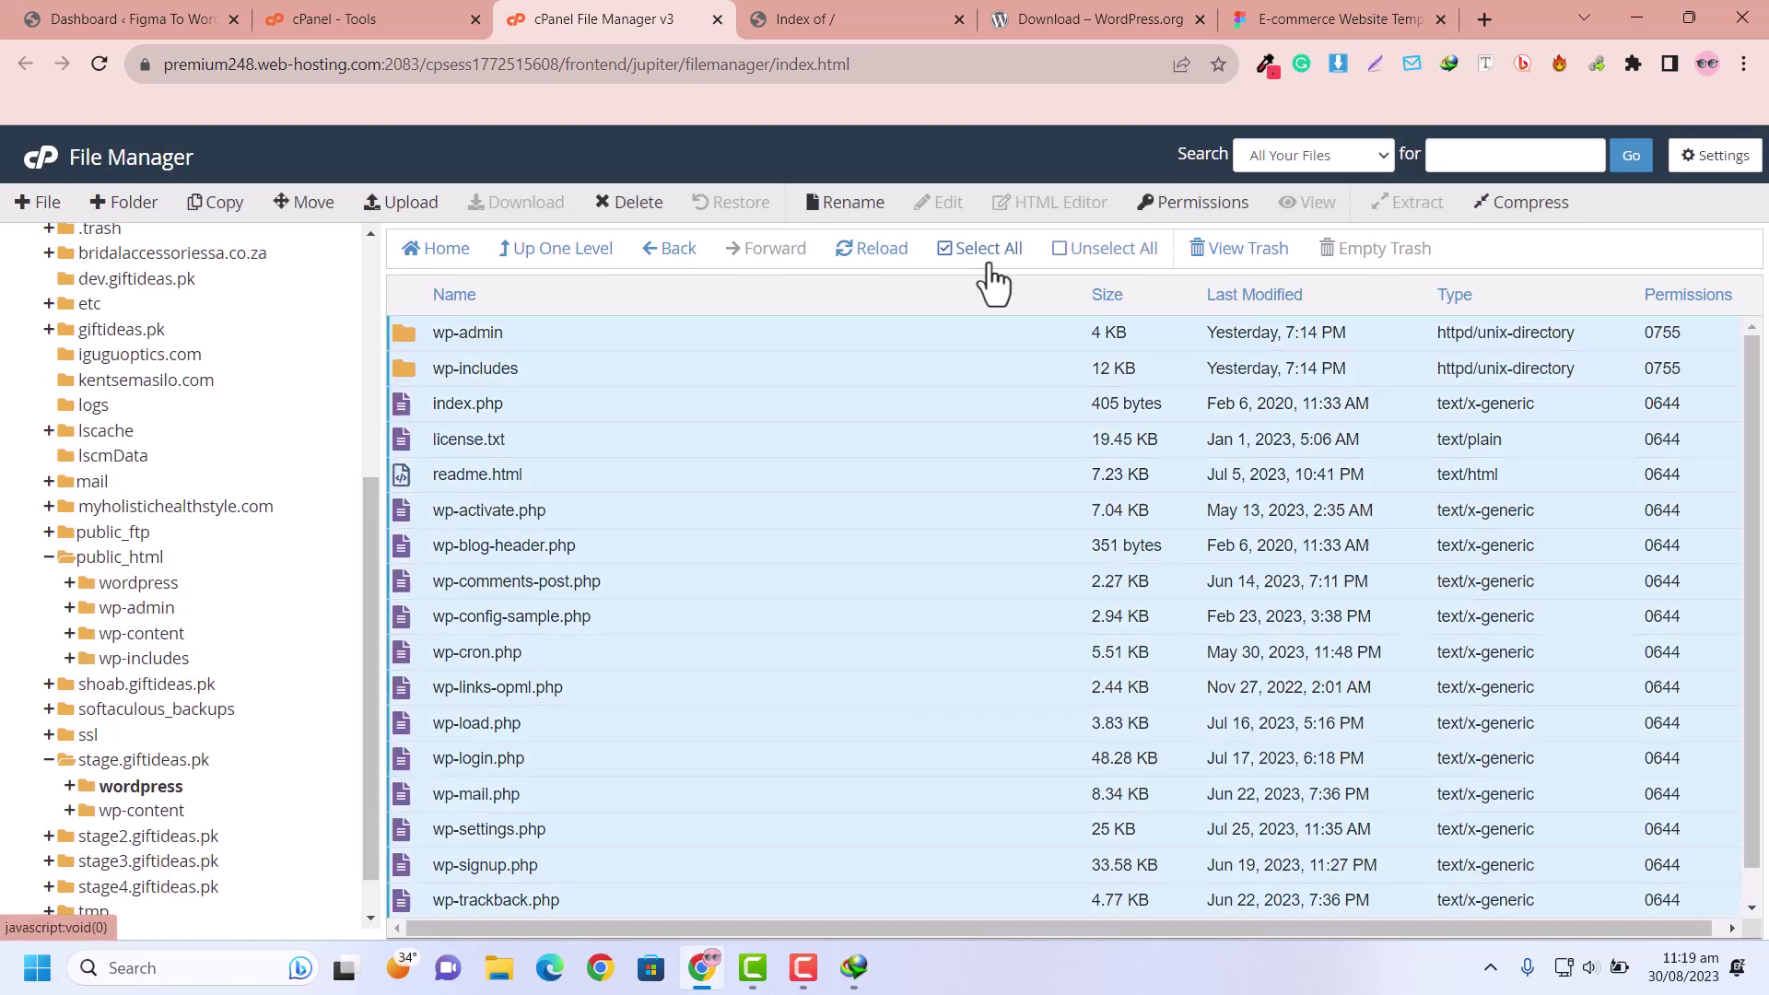
left_click(316, 209)
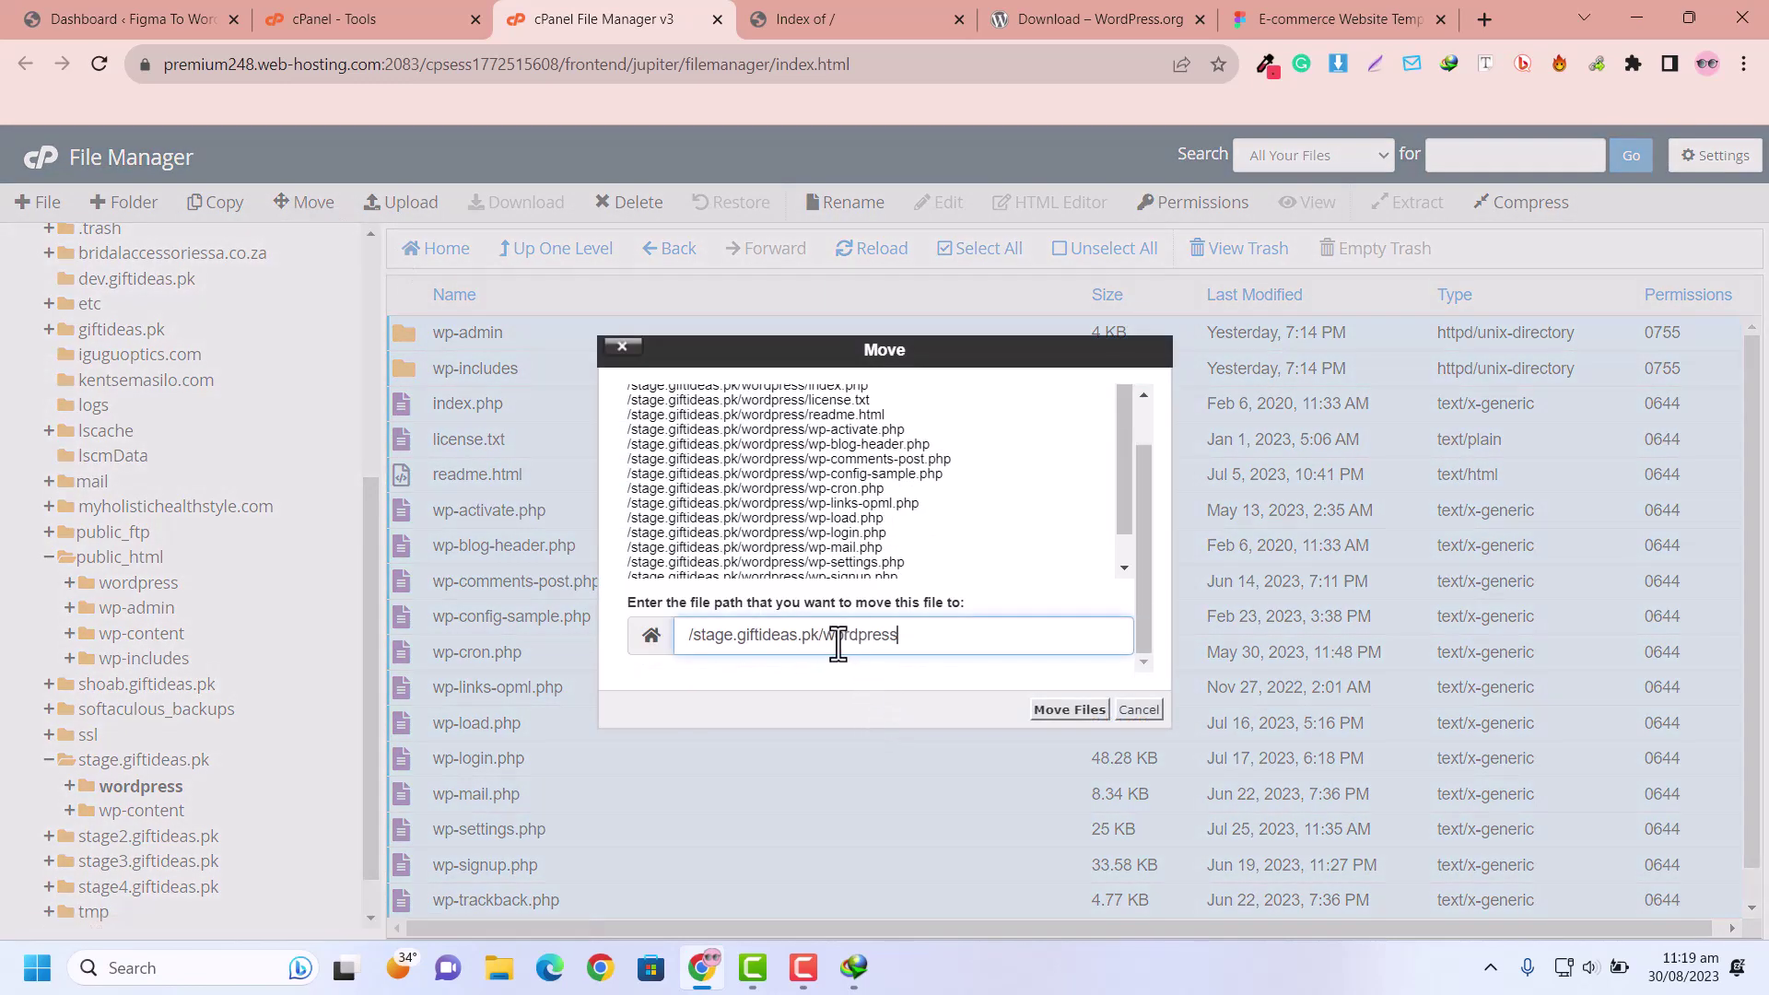
left_click_drag(830, 640, 1049, 638)
key("BackSpace")
left_click(1105, 710)
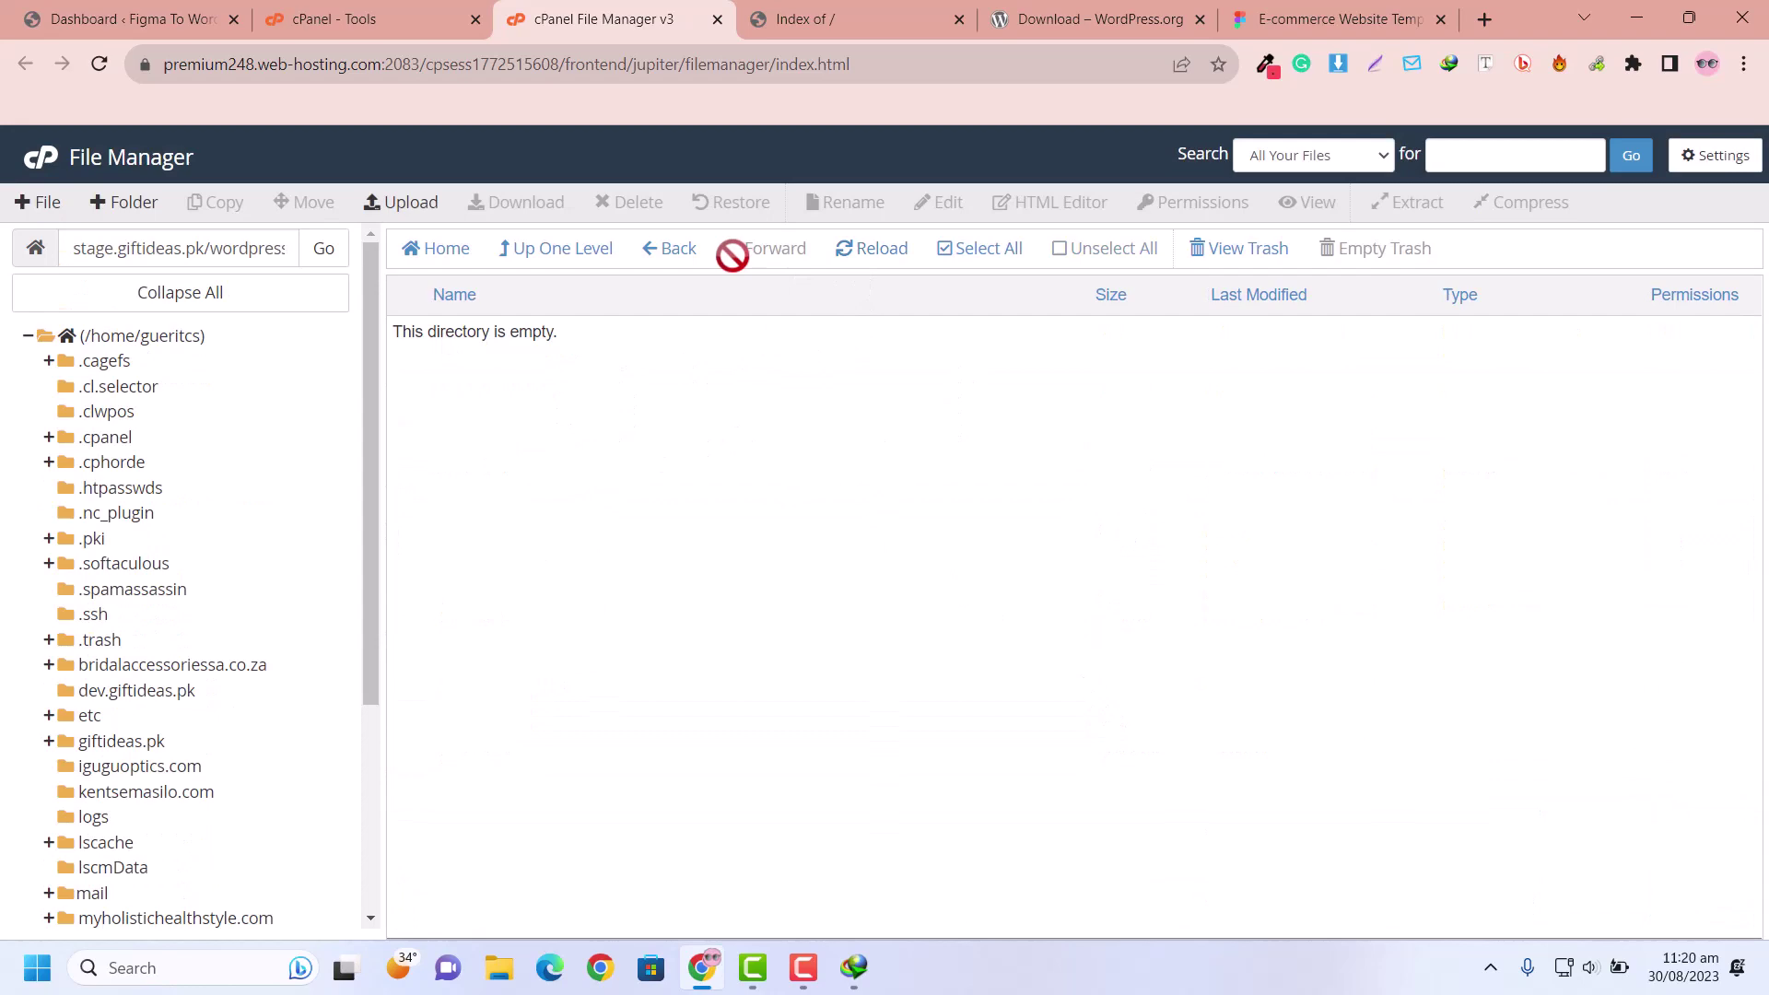
Step: Open stage.giftideas.pk to review the fresh core files in place
scroll(269, 567, "down", 3)
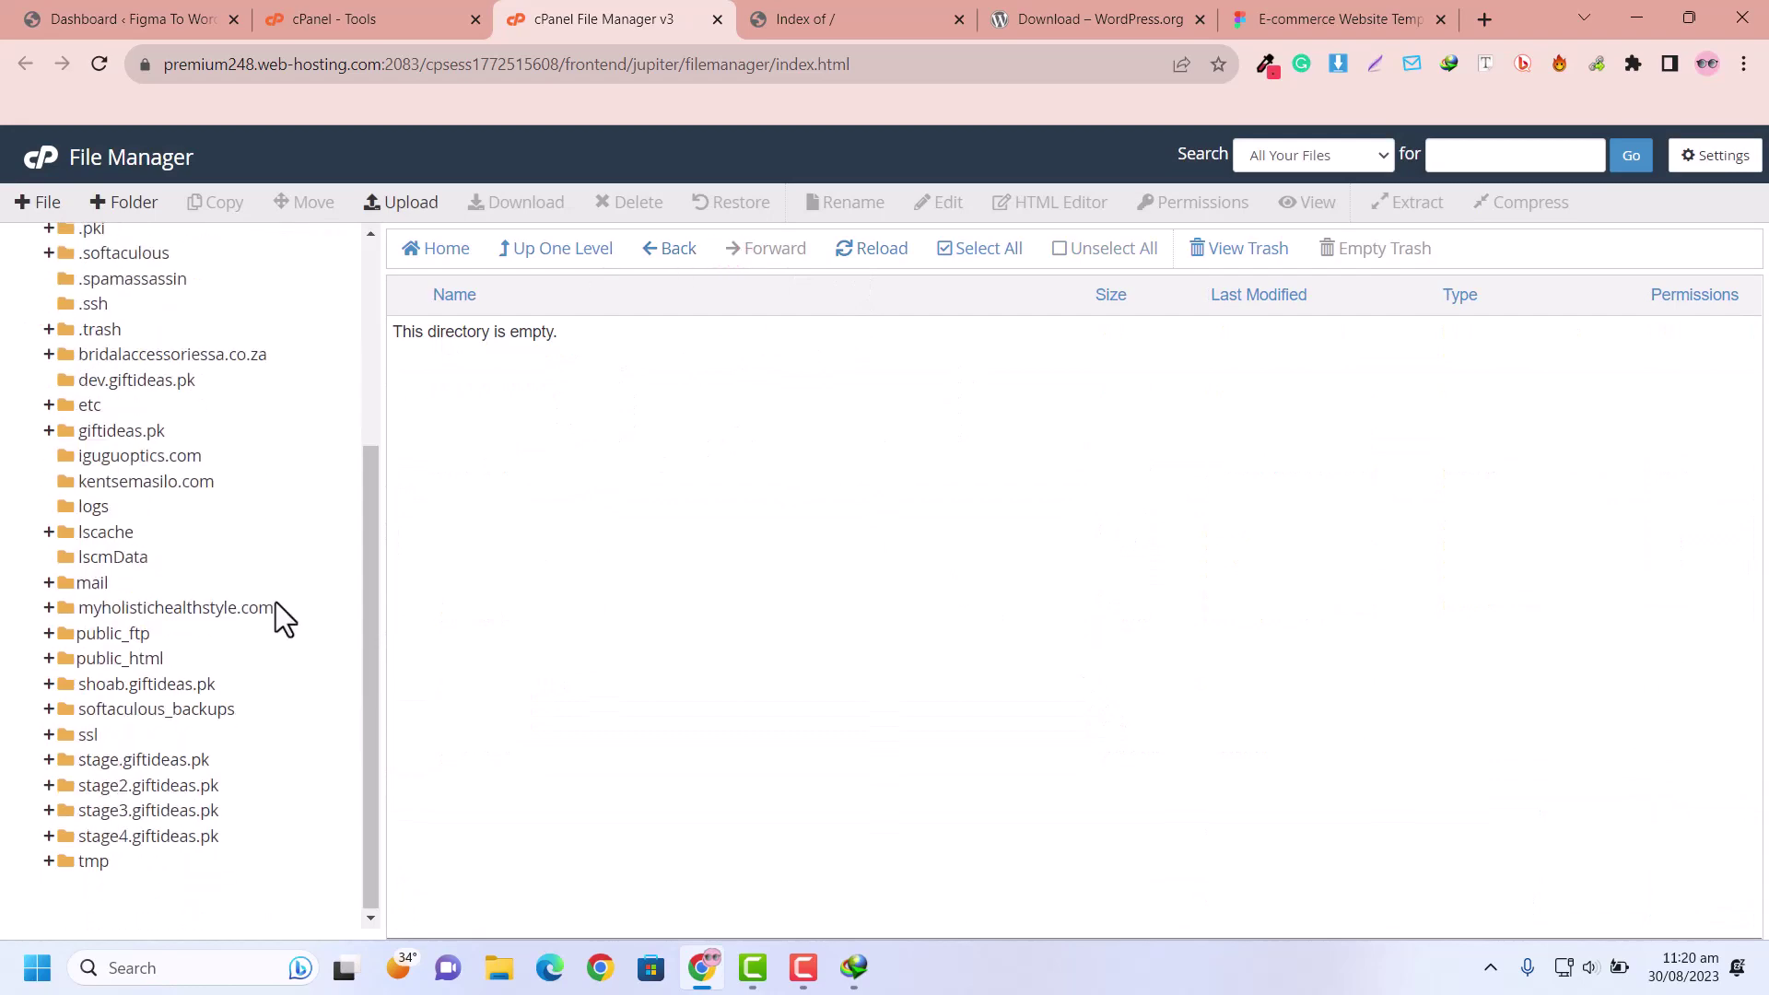
left_click(145, 761)
scroll(541, 454, "down", 3)
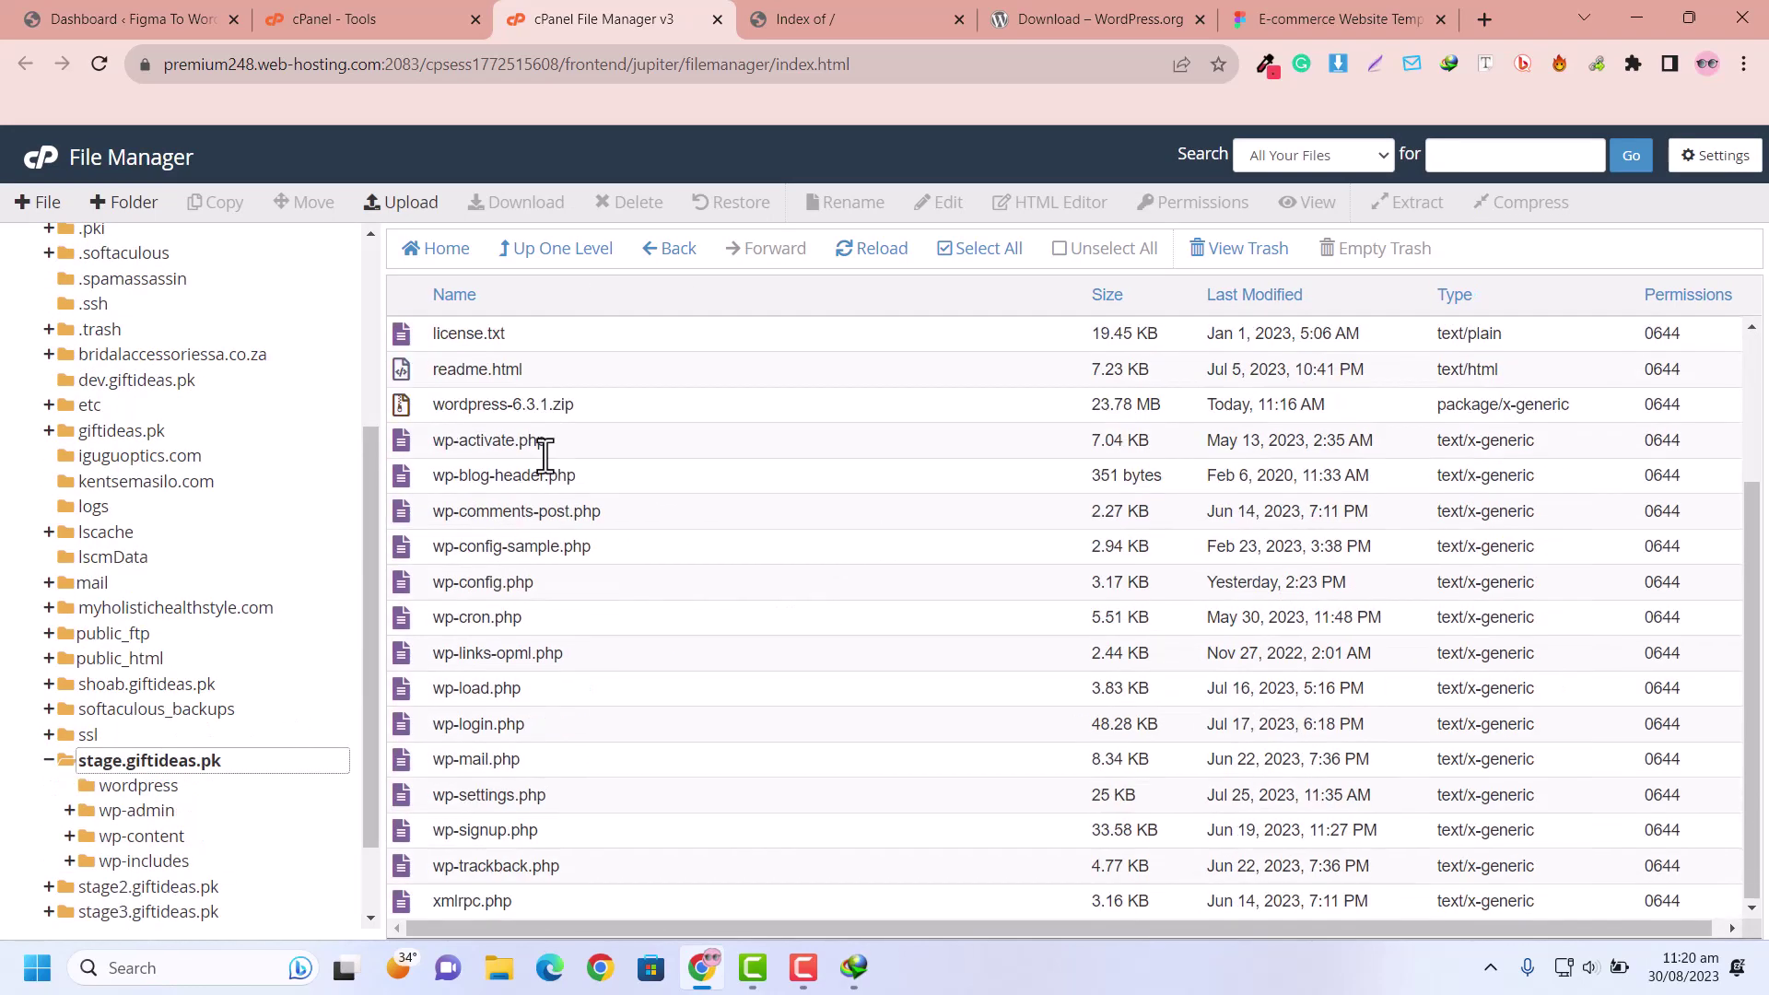
scroll(541, 455, "up", 3)
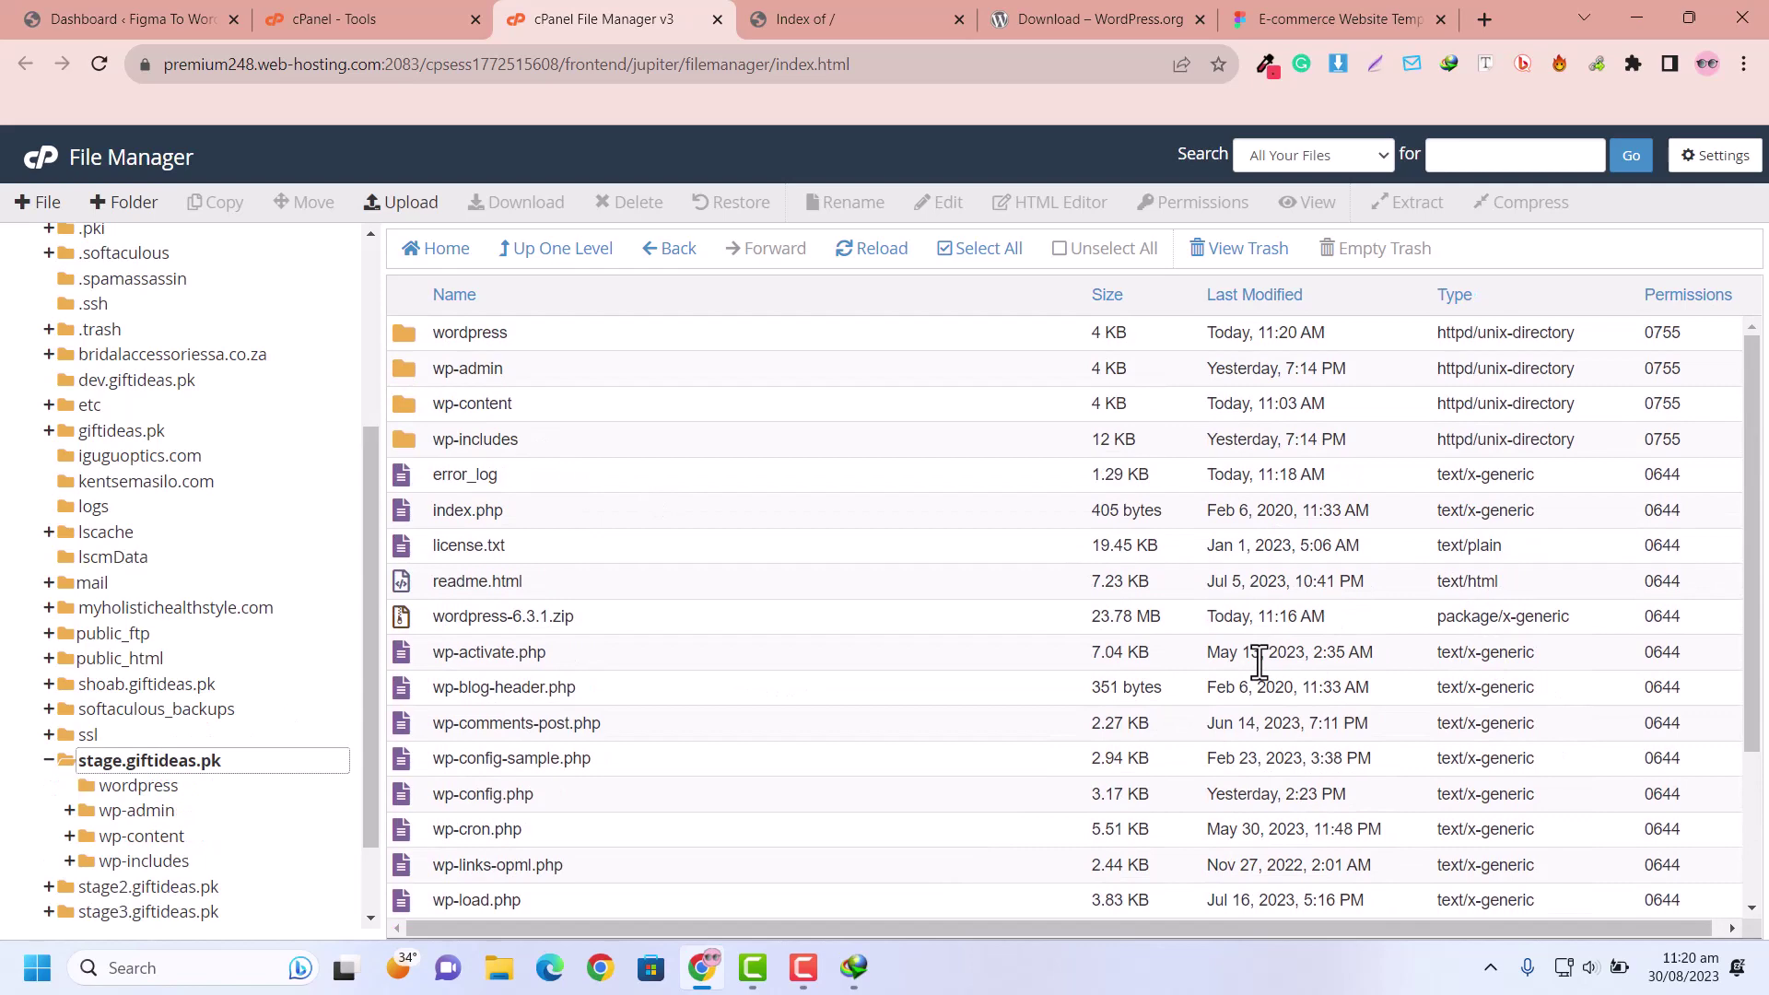
Step: Load stage.giftideas.pk/wp-admin/ from the site listing tab
left_click(955, 11)
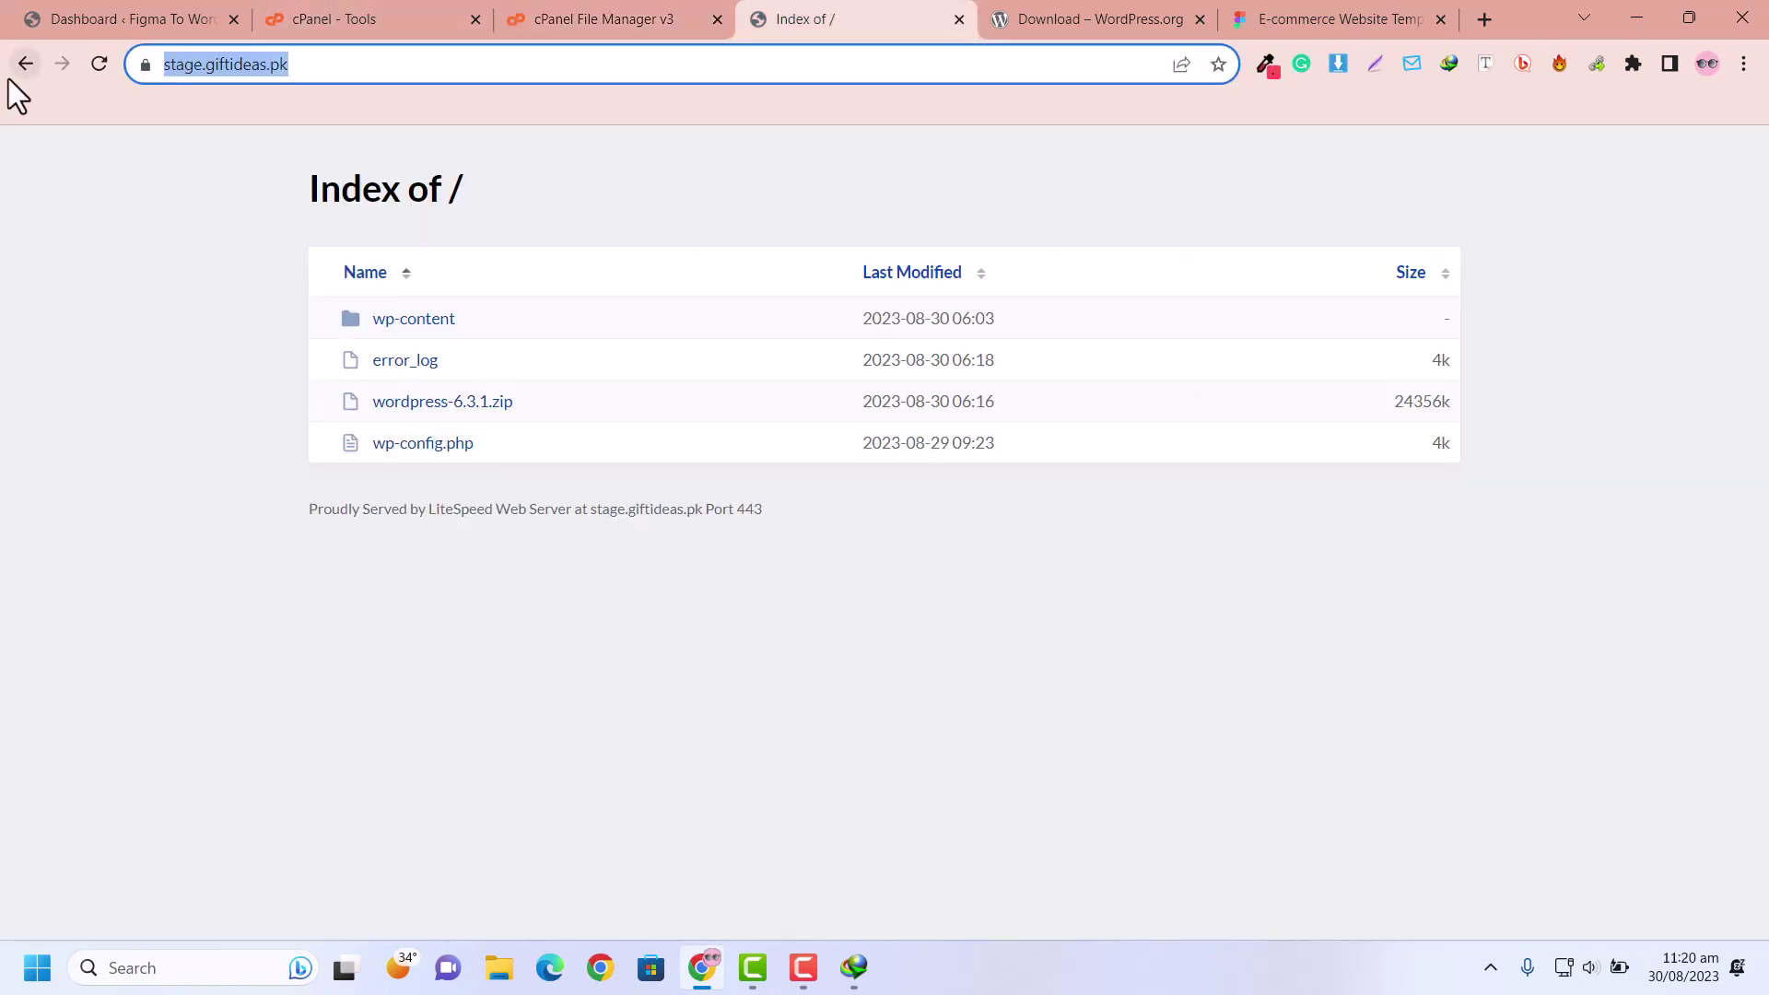
left_click(464, 74)
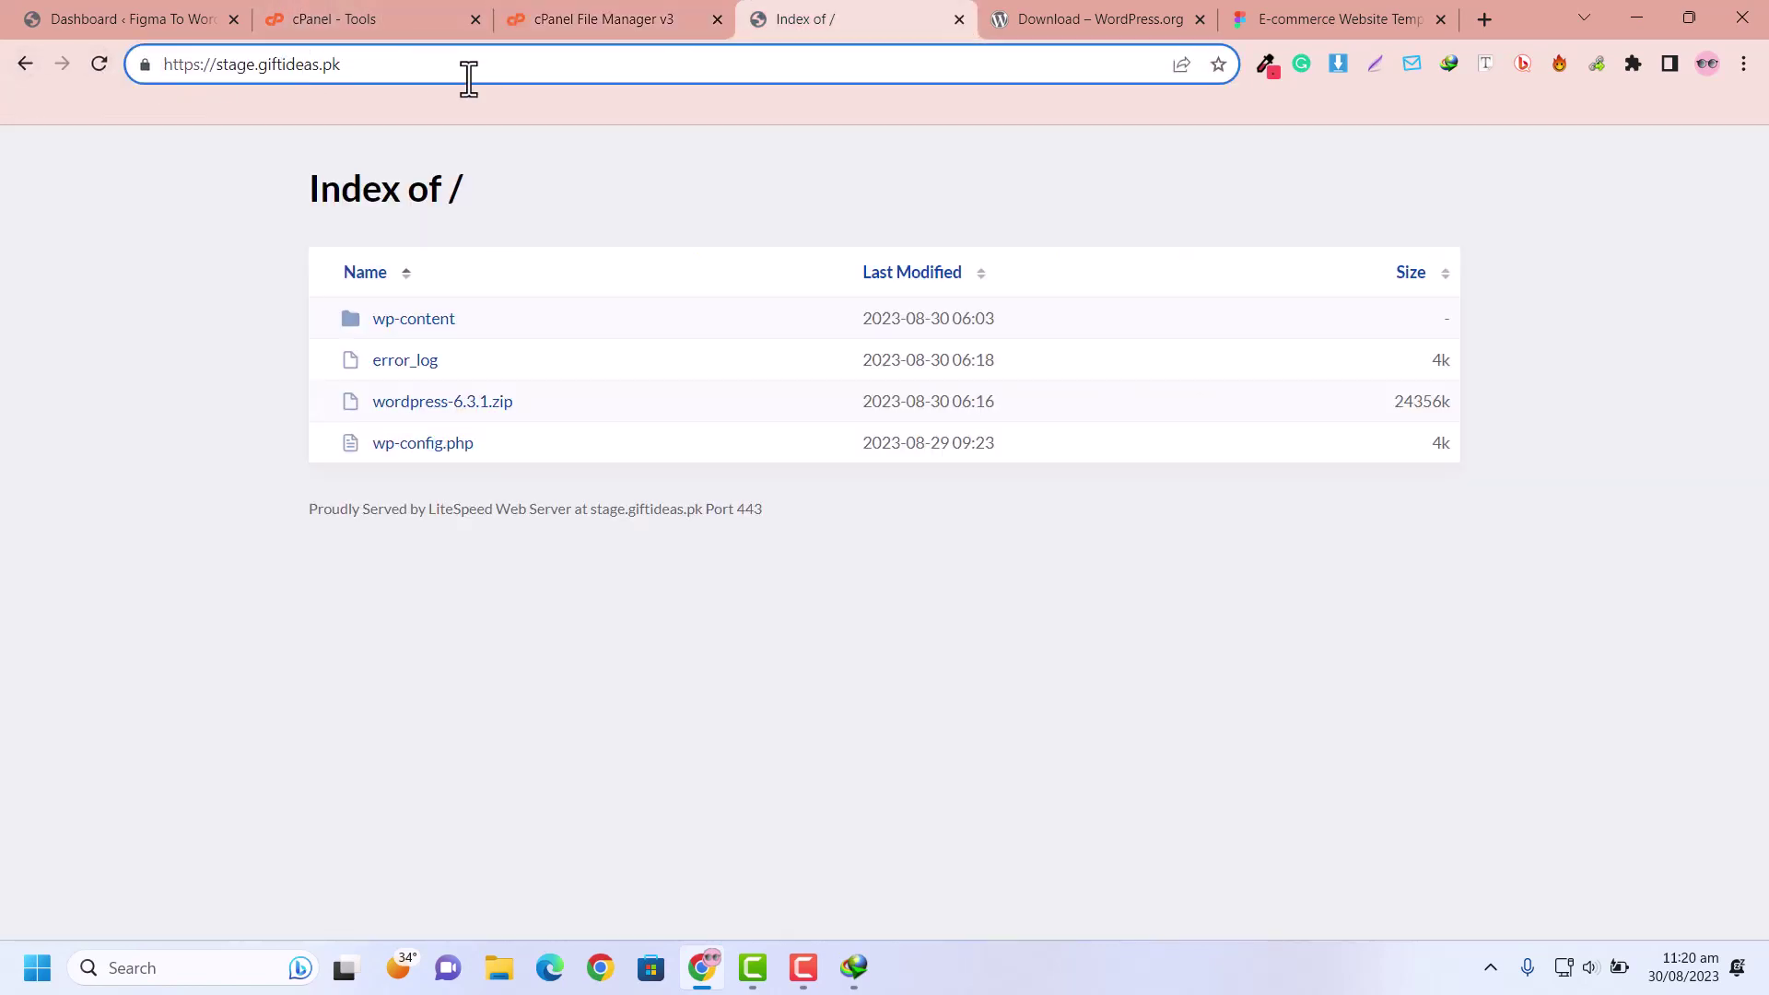
type("wp-admin/")
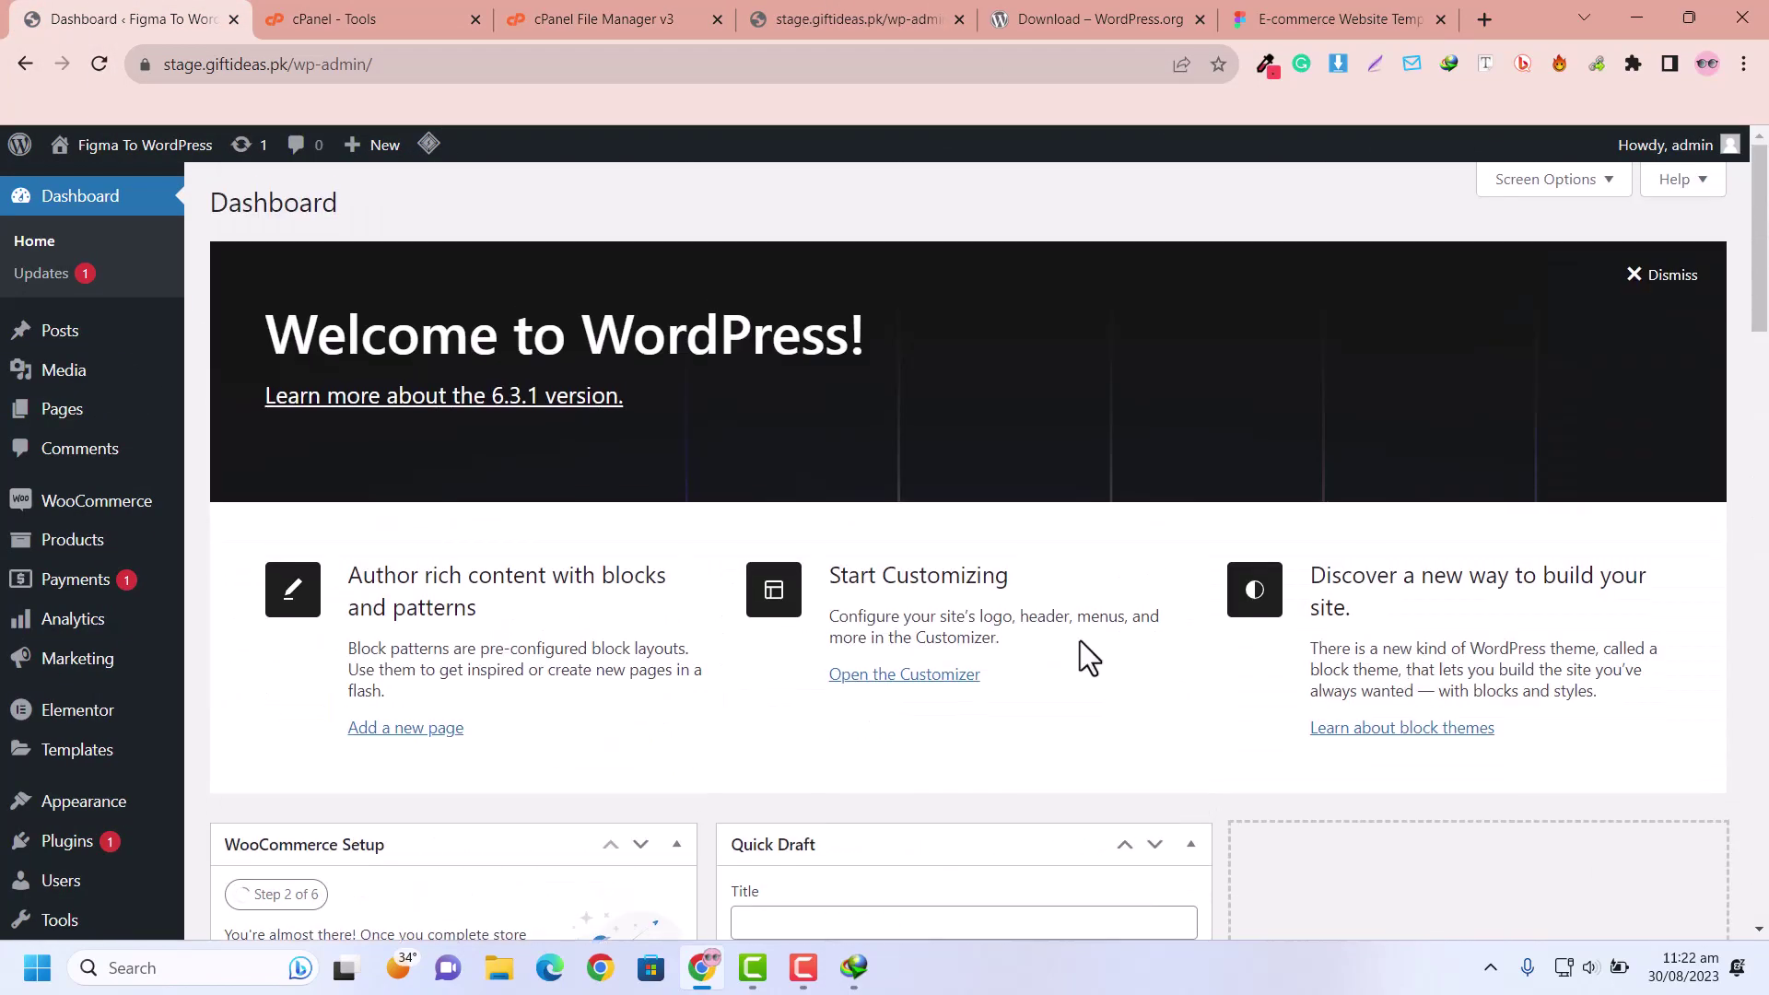
Step: Scroll through the styled dashboard showing WordPress 6.3.1 with the Hello Elementor theme
scroll(1692, 581, "down", 8)
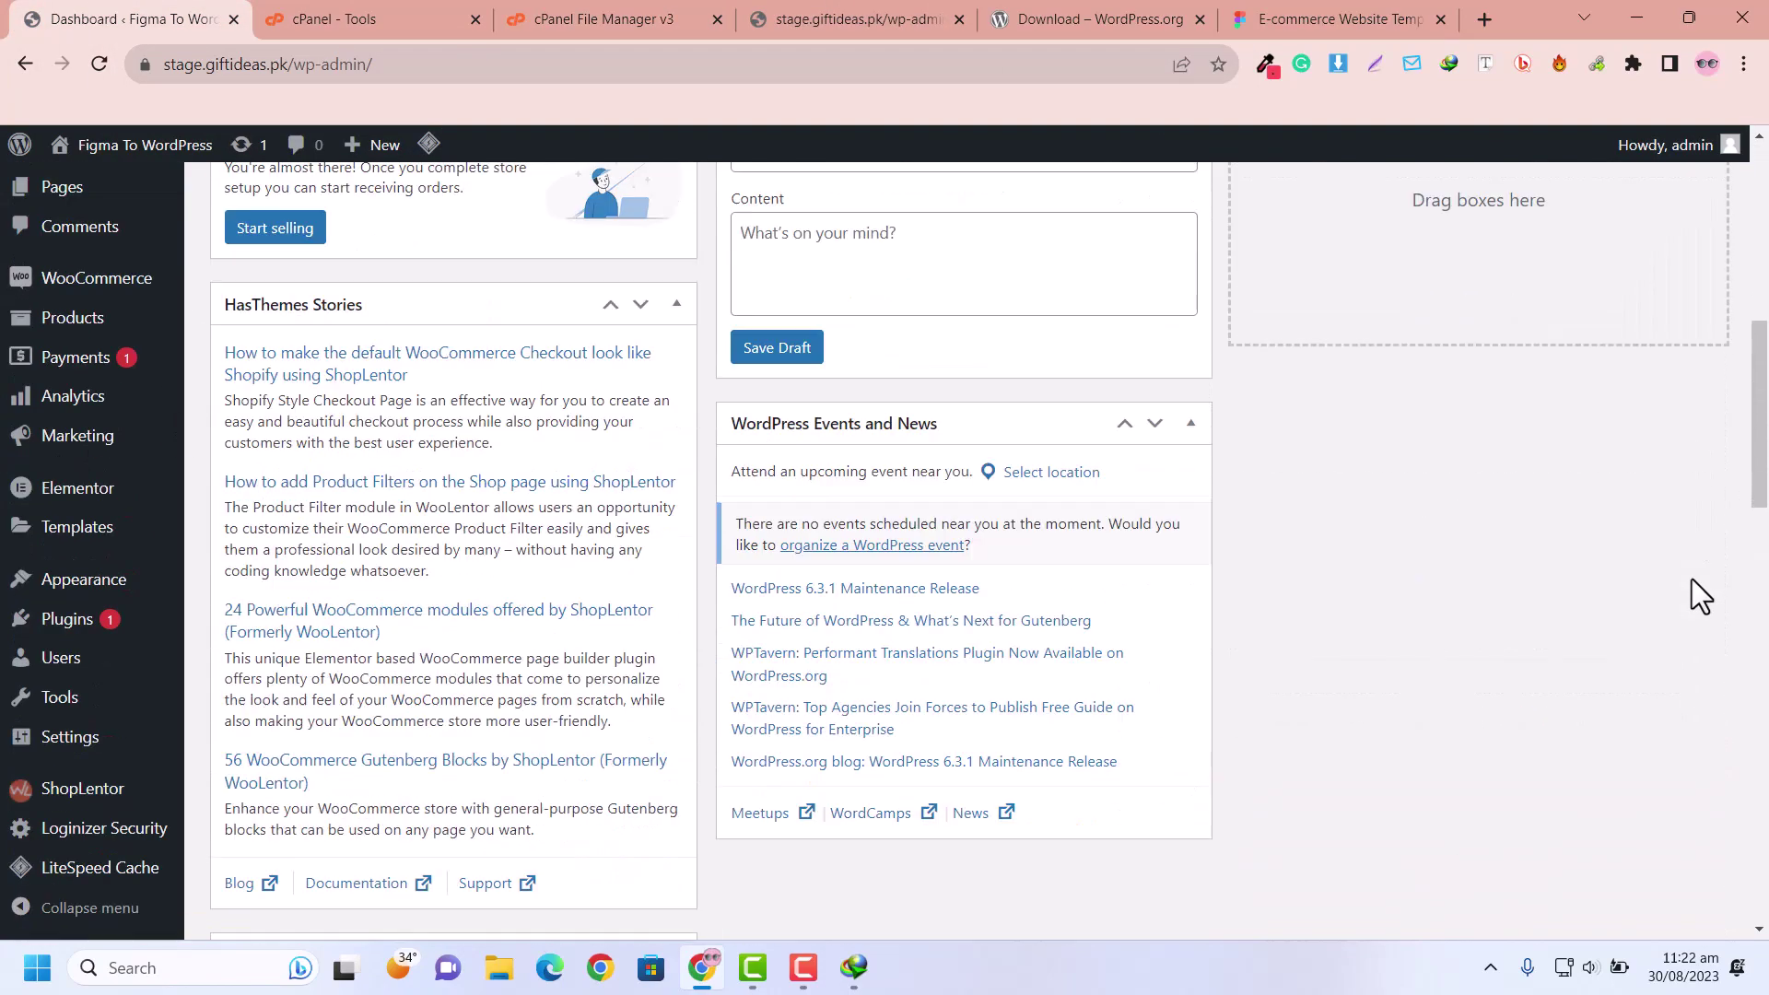
scroll(1692, 579, "down", 12)
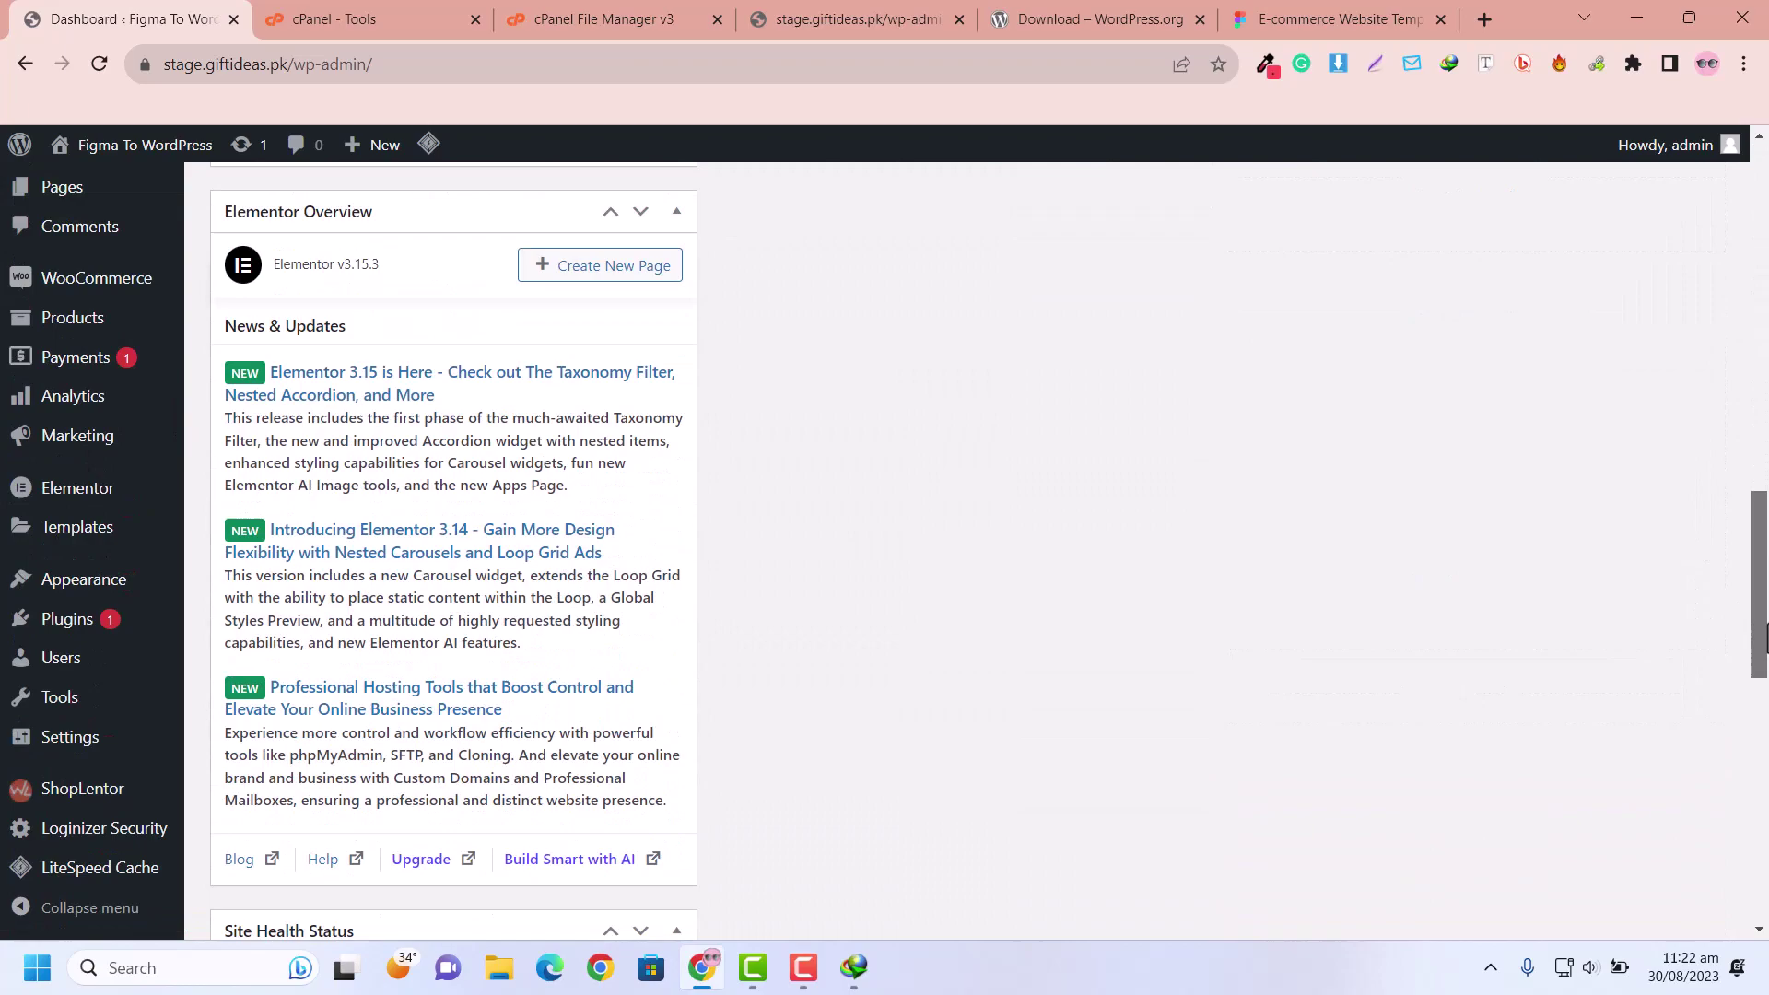
scroll(1767, 359, "up", 15)
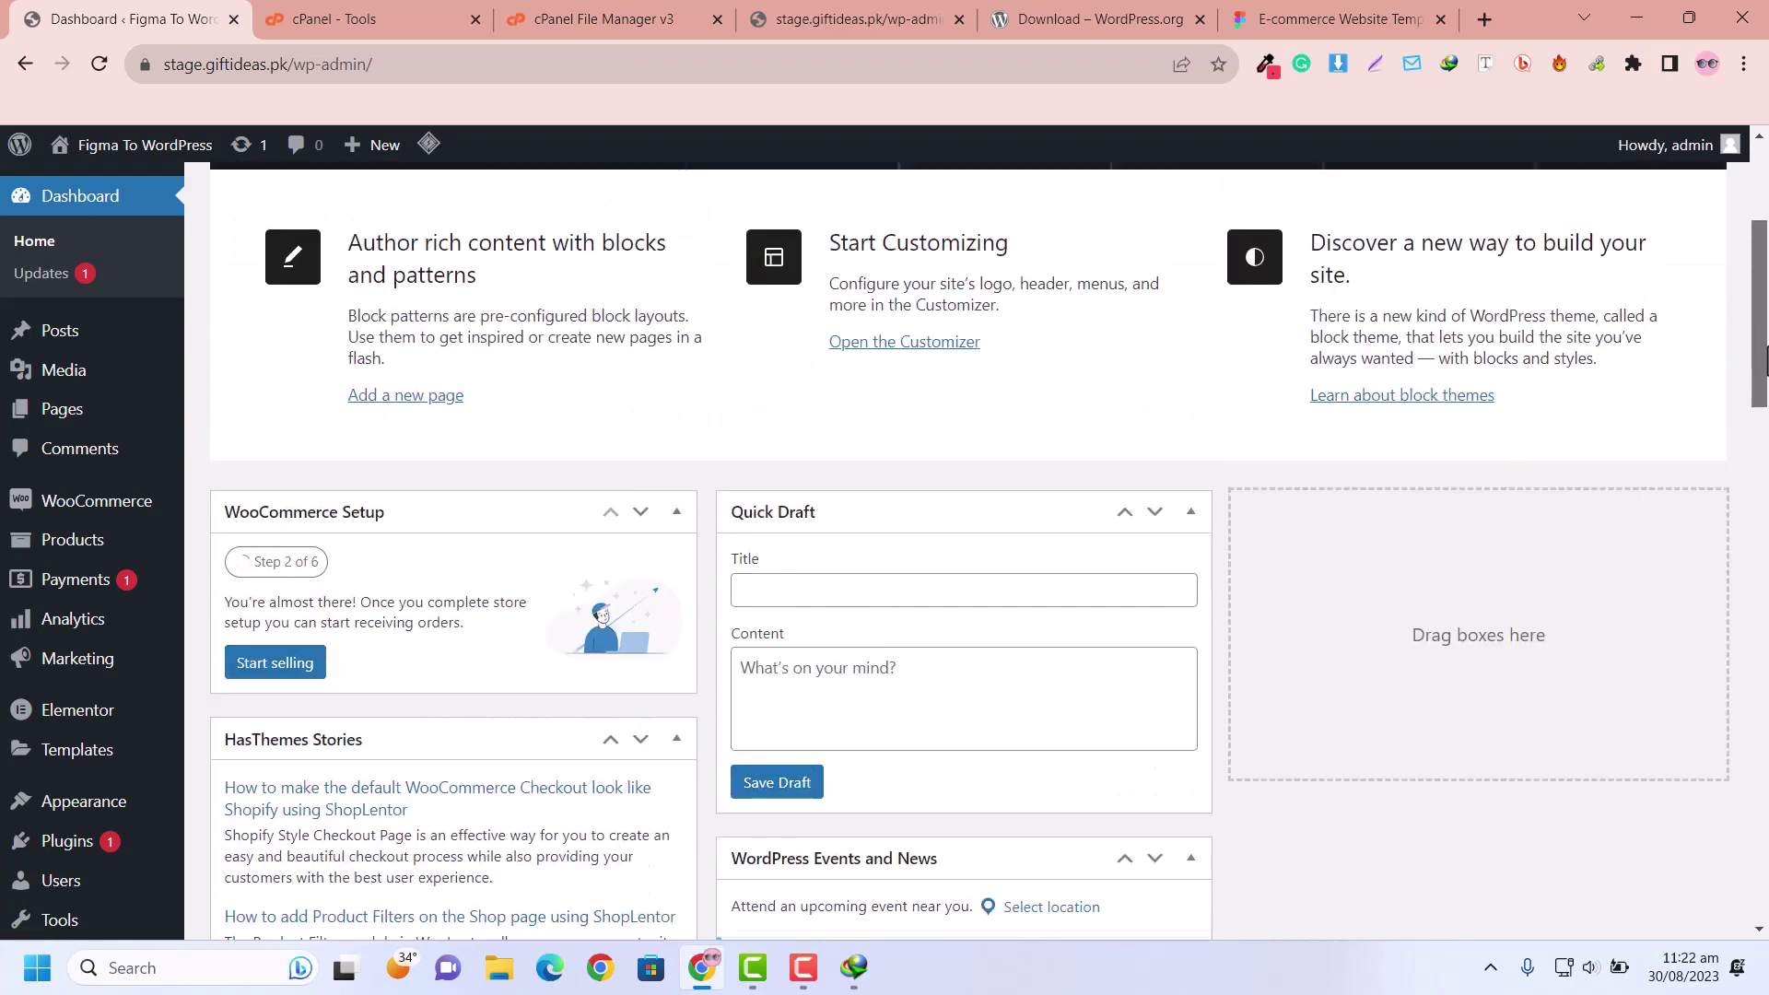
scroll(1767, 359, "down", 15)
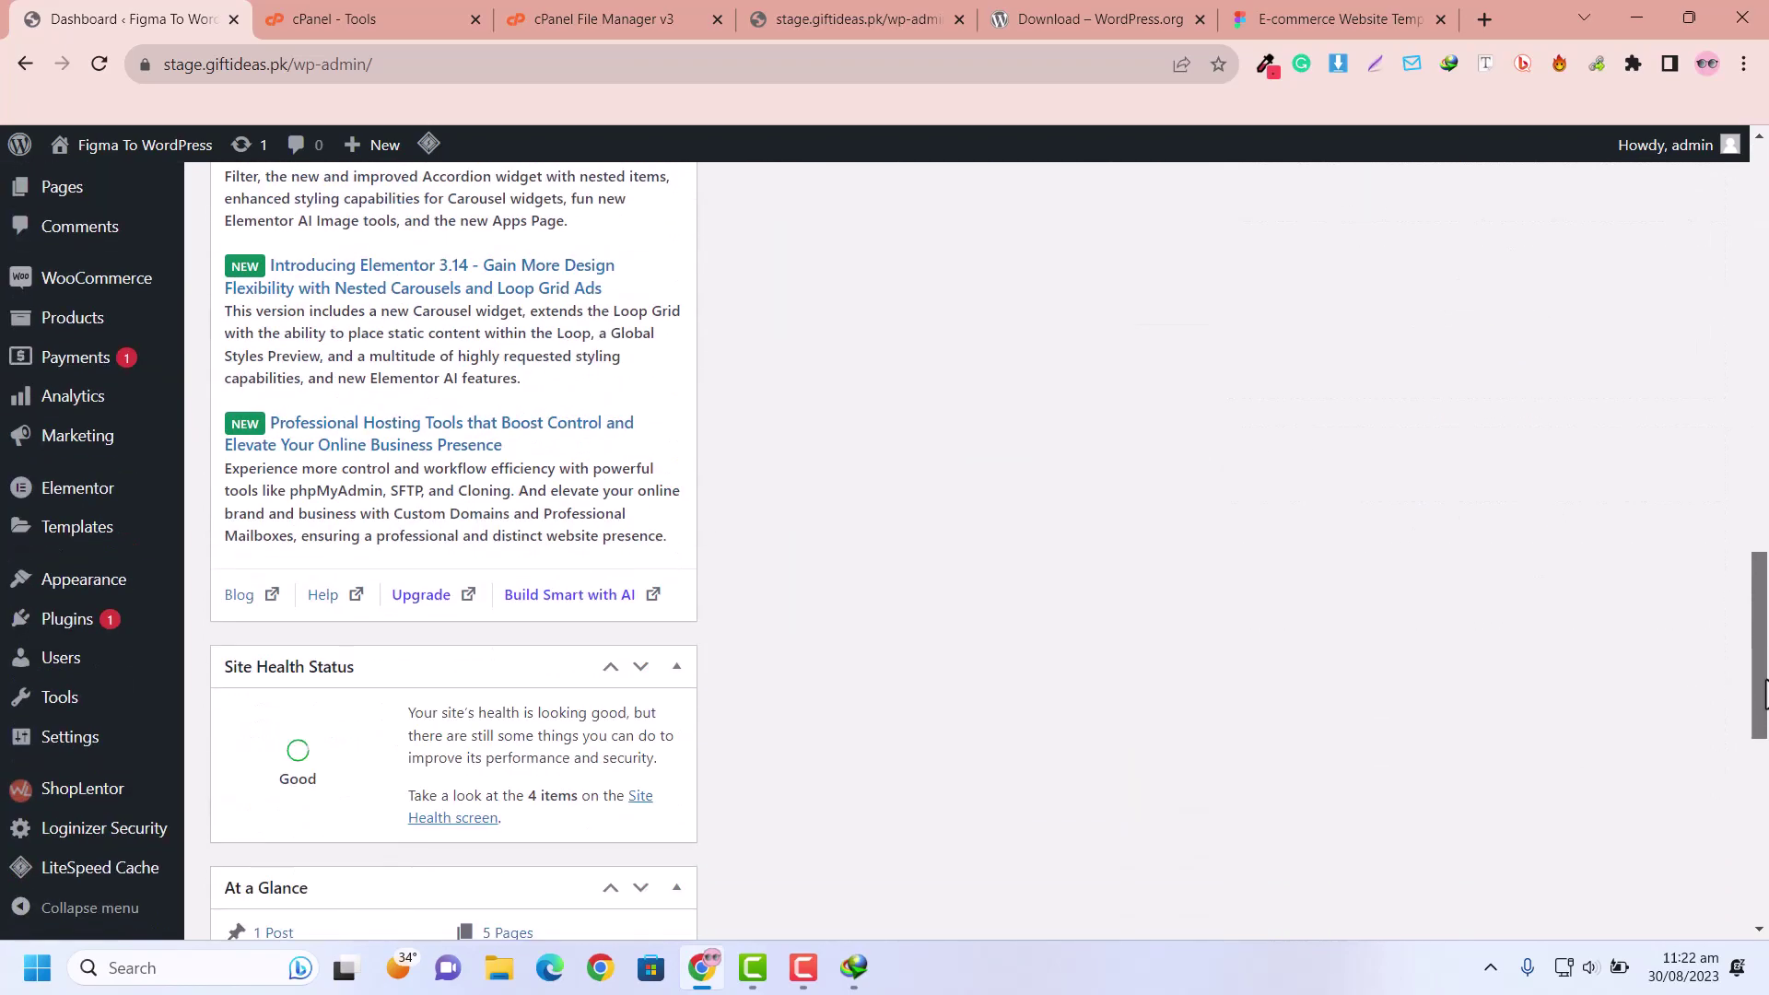
scroll(1766, 241, "up", 18)
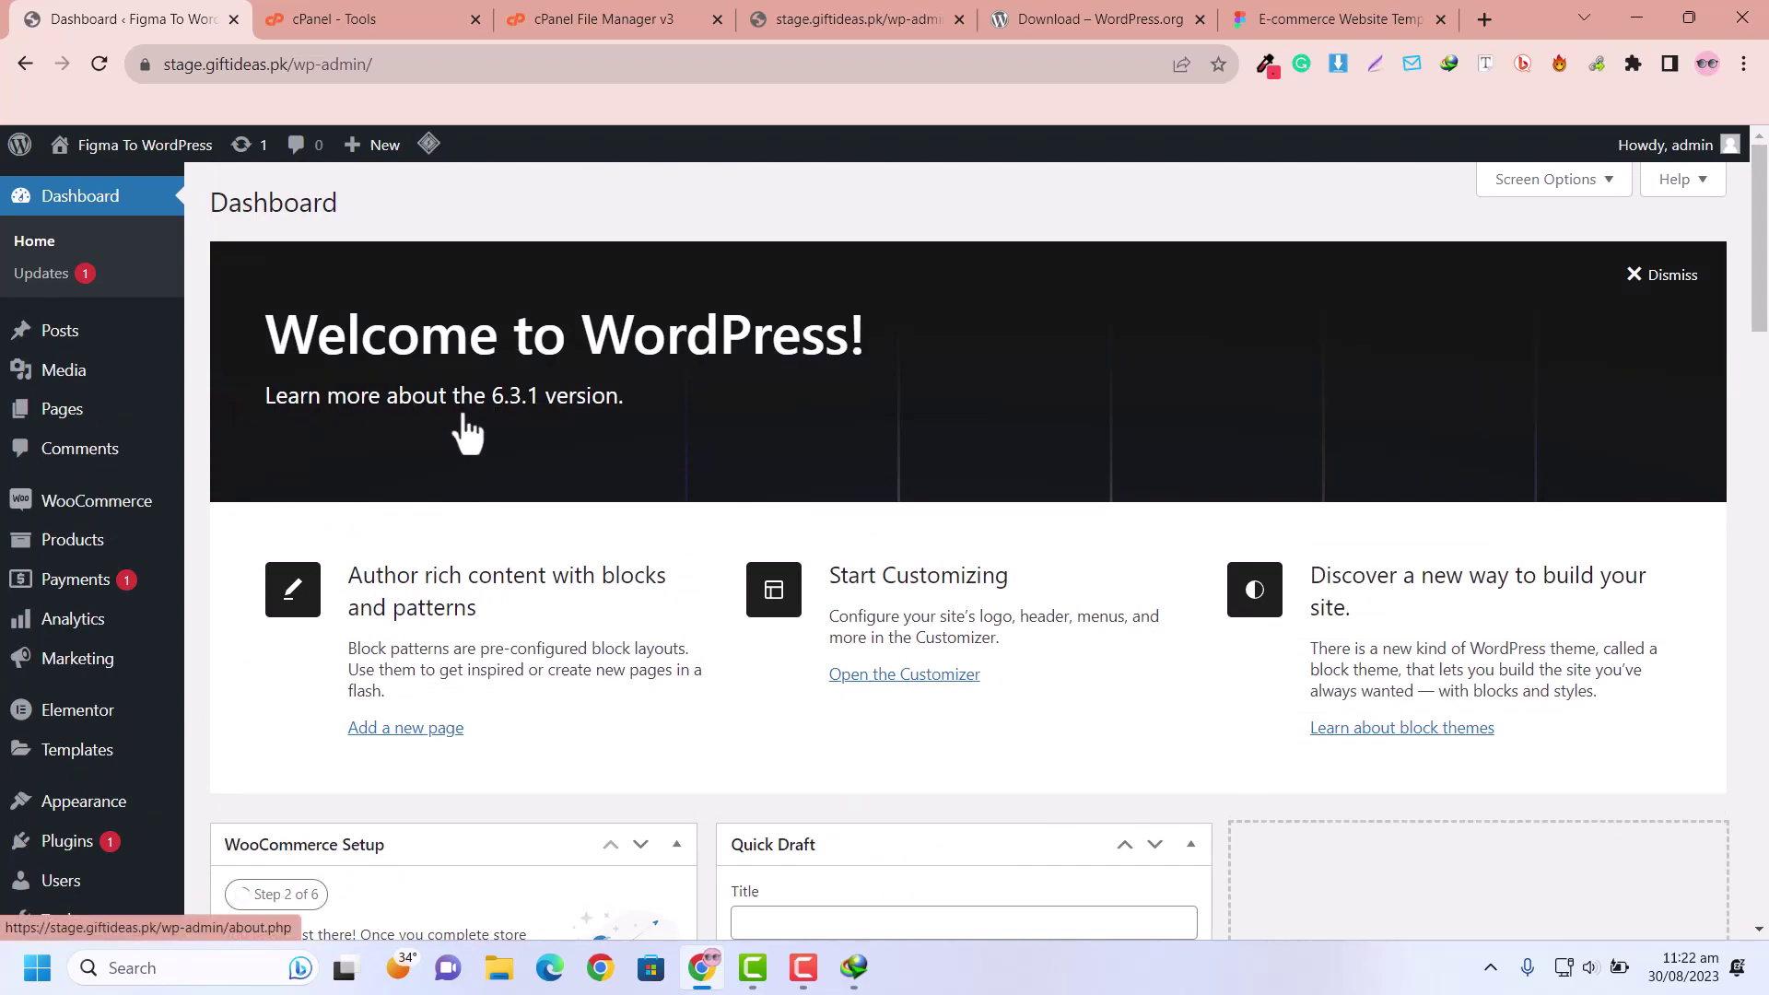
scroll(1762, 488, "down", 15)
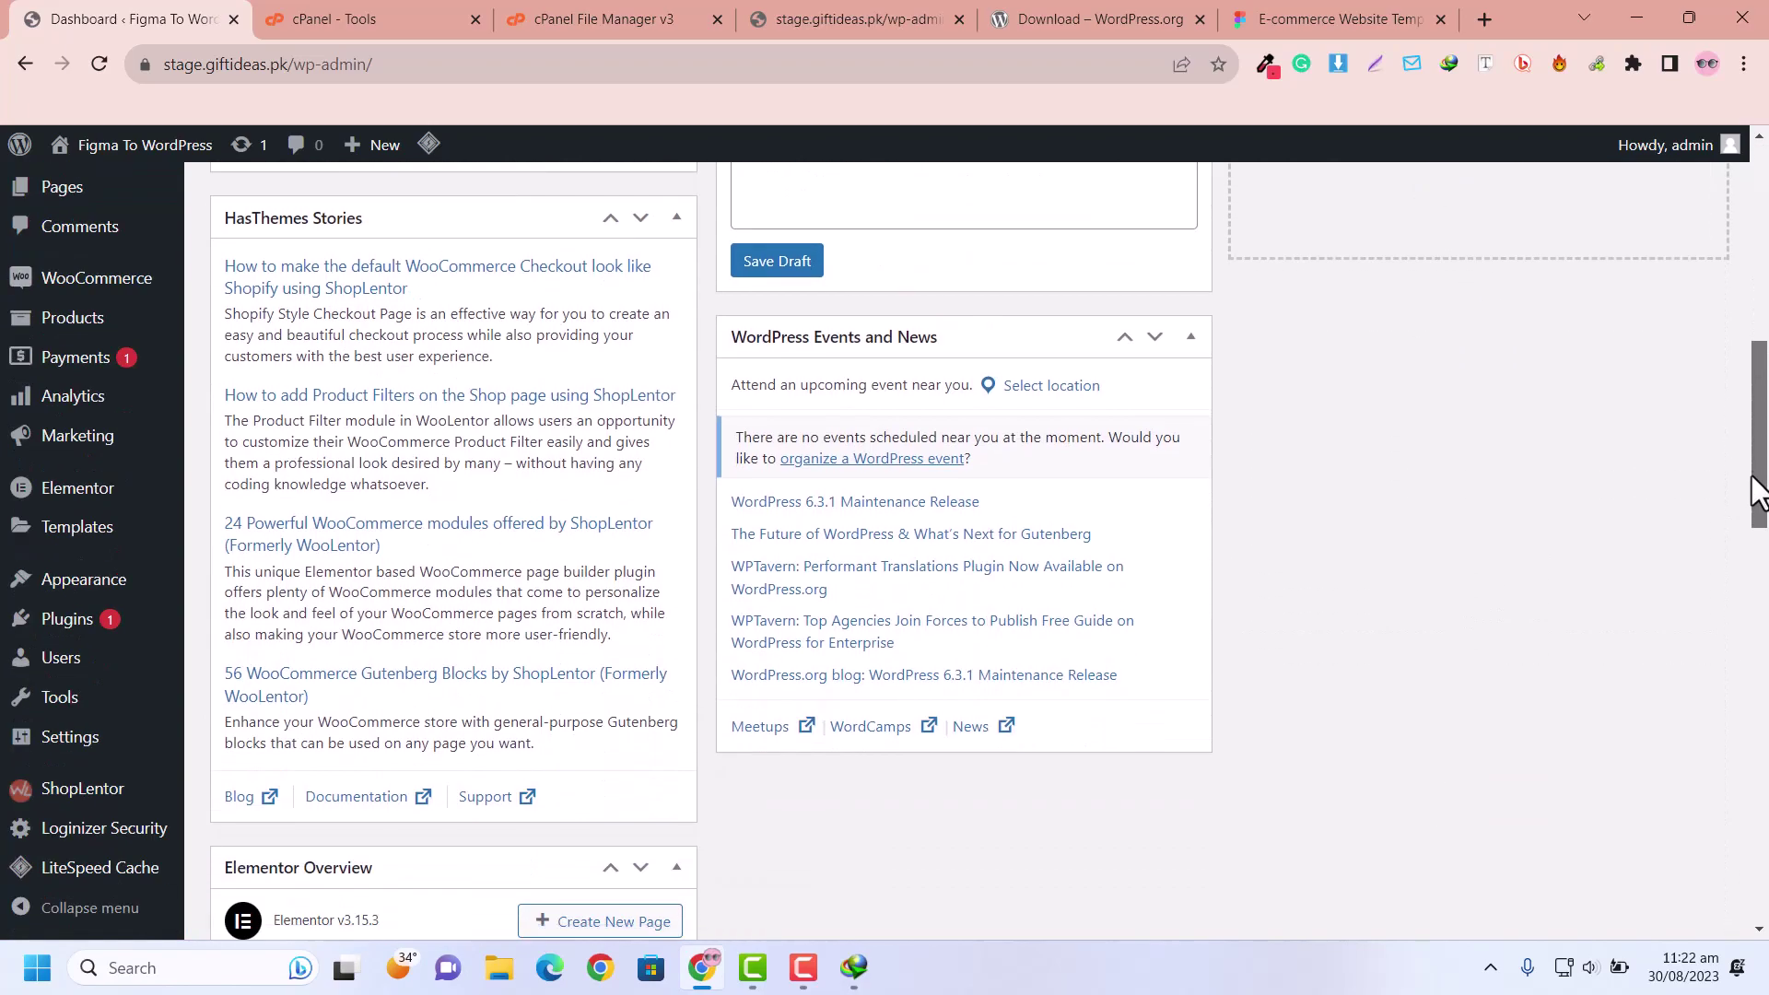
scroll(1767, 732, "down", 2)
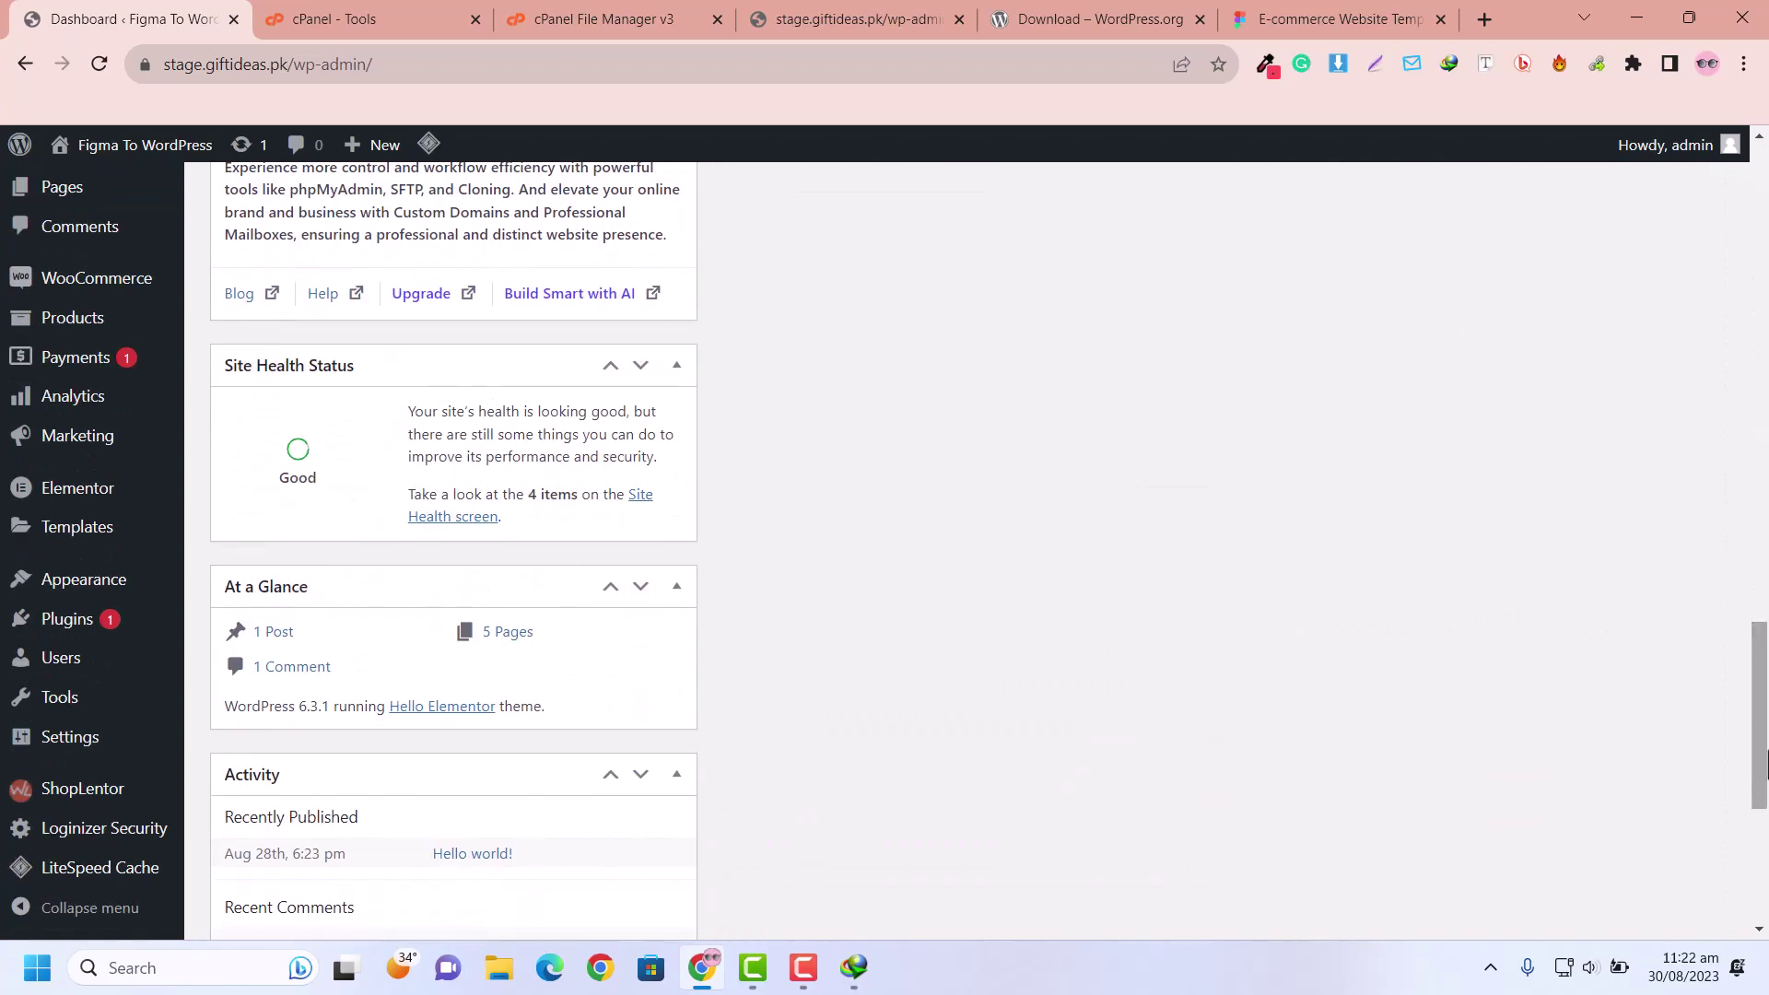
scroll(1767, 763, "up", 18)
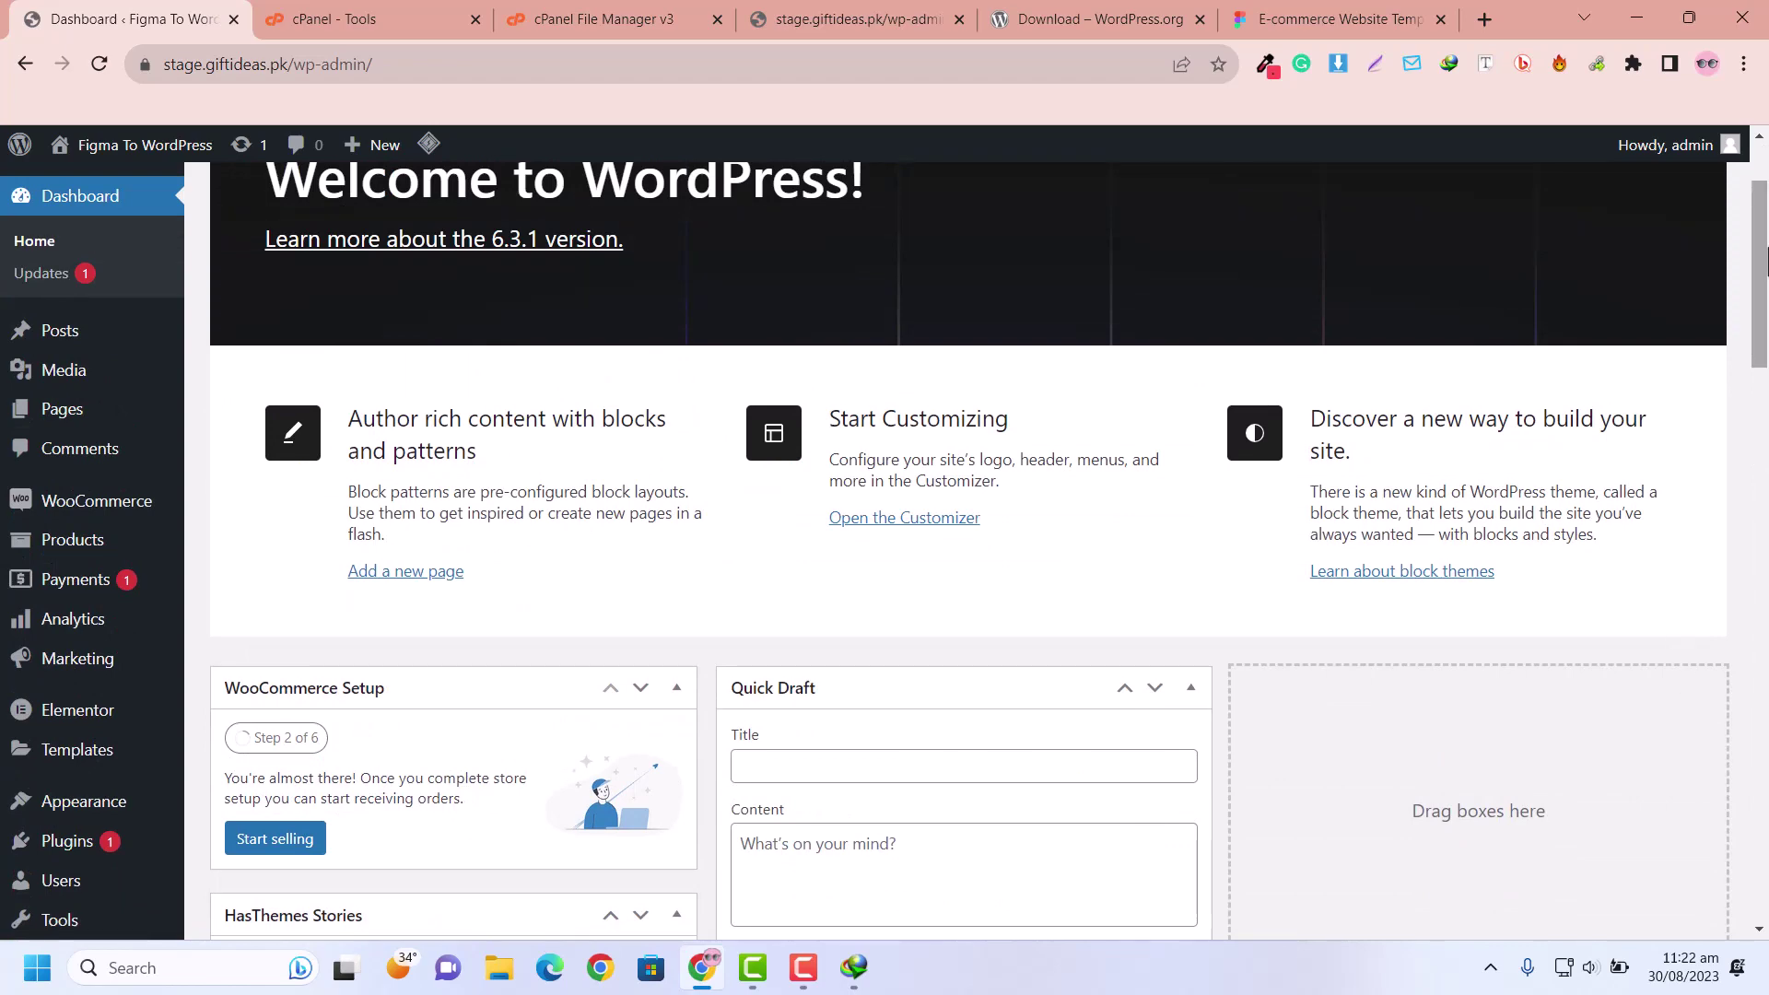
left_click_drag(1760, 268, 1767, 457)
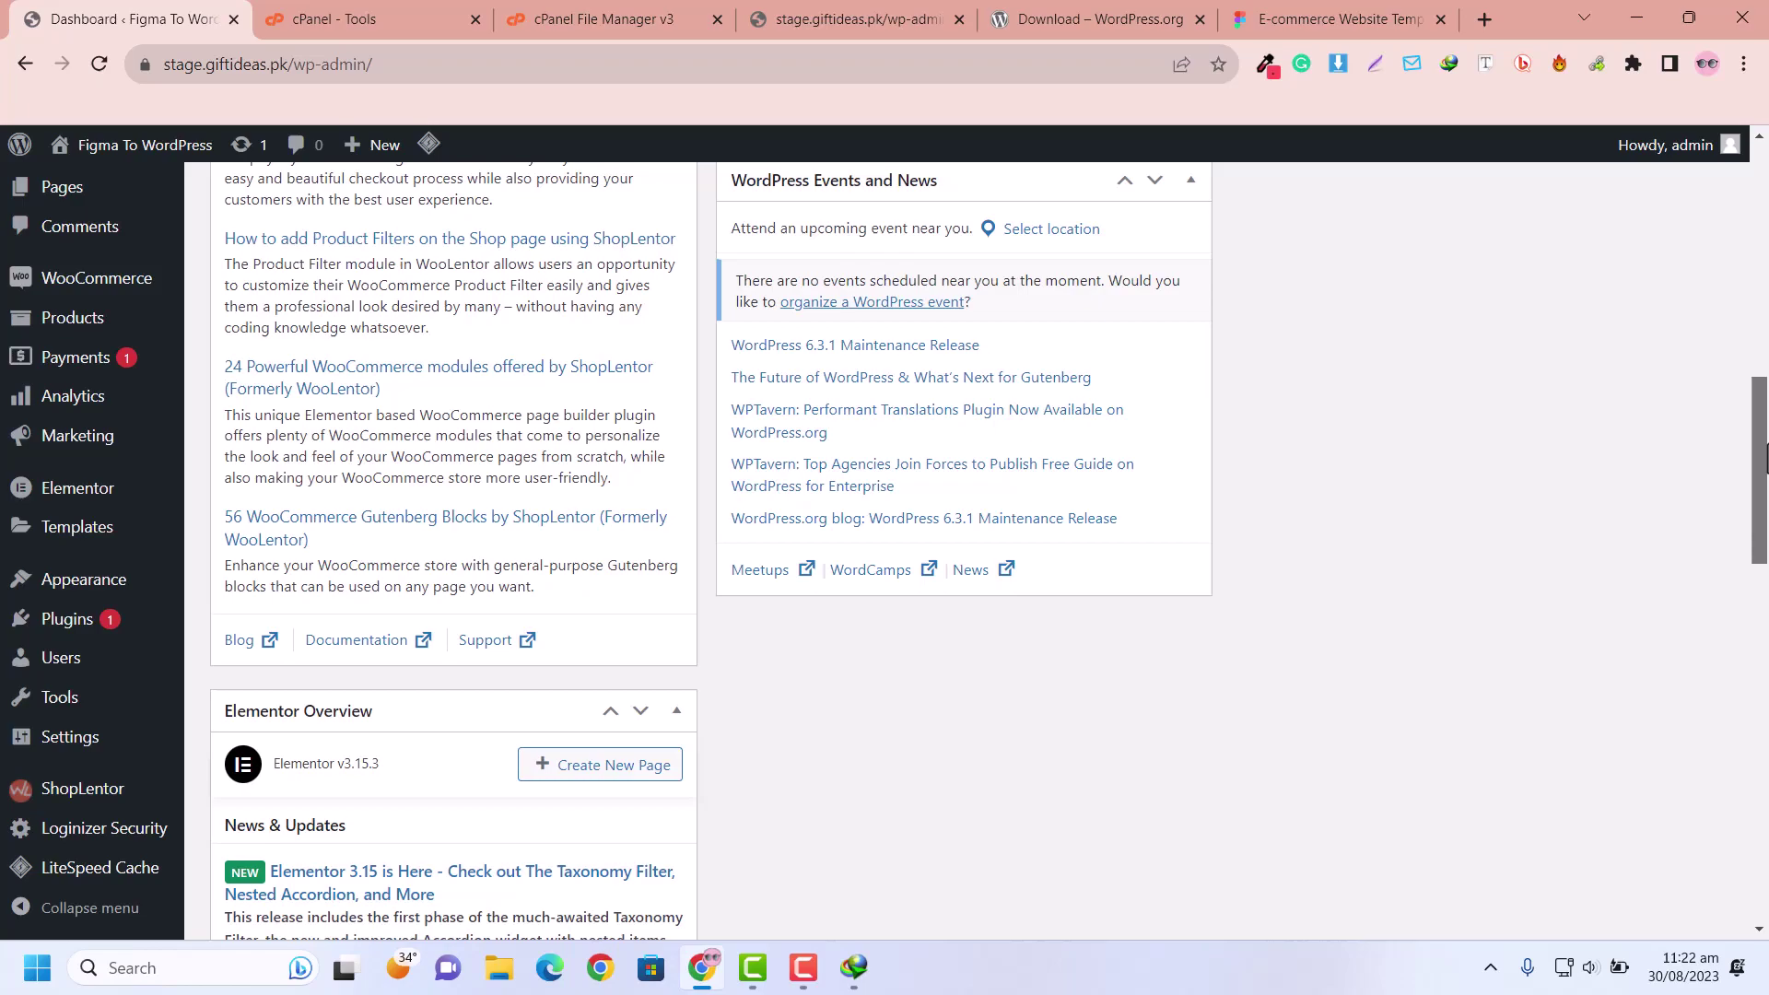
left_click_drag(1767, 457, 1768, 495)
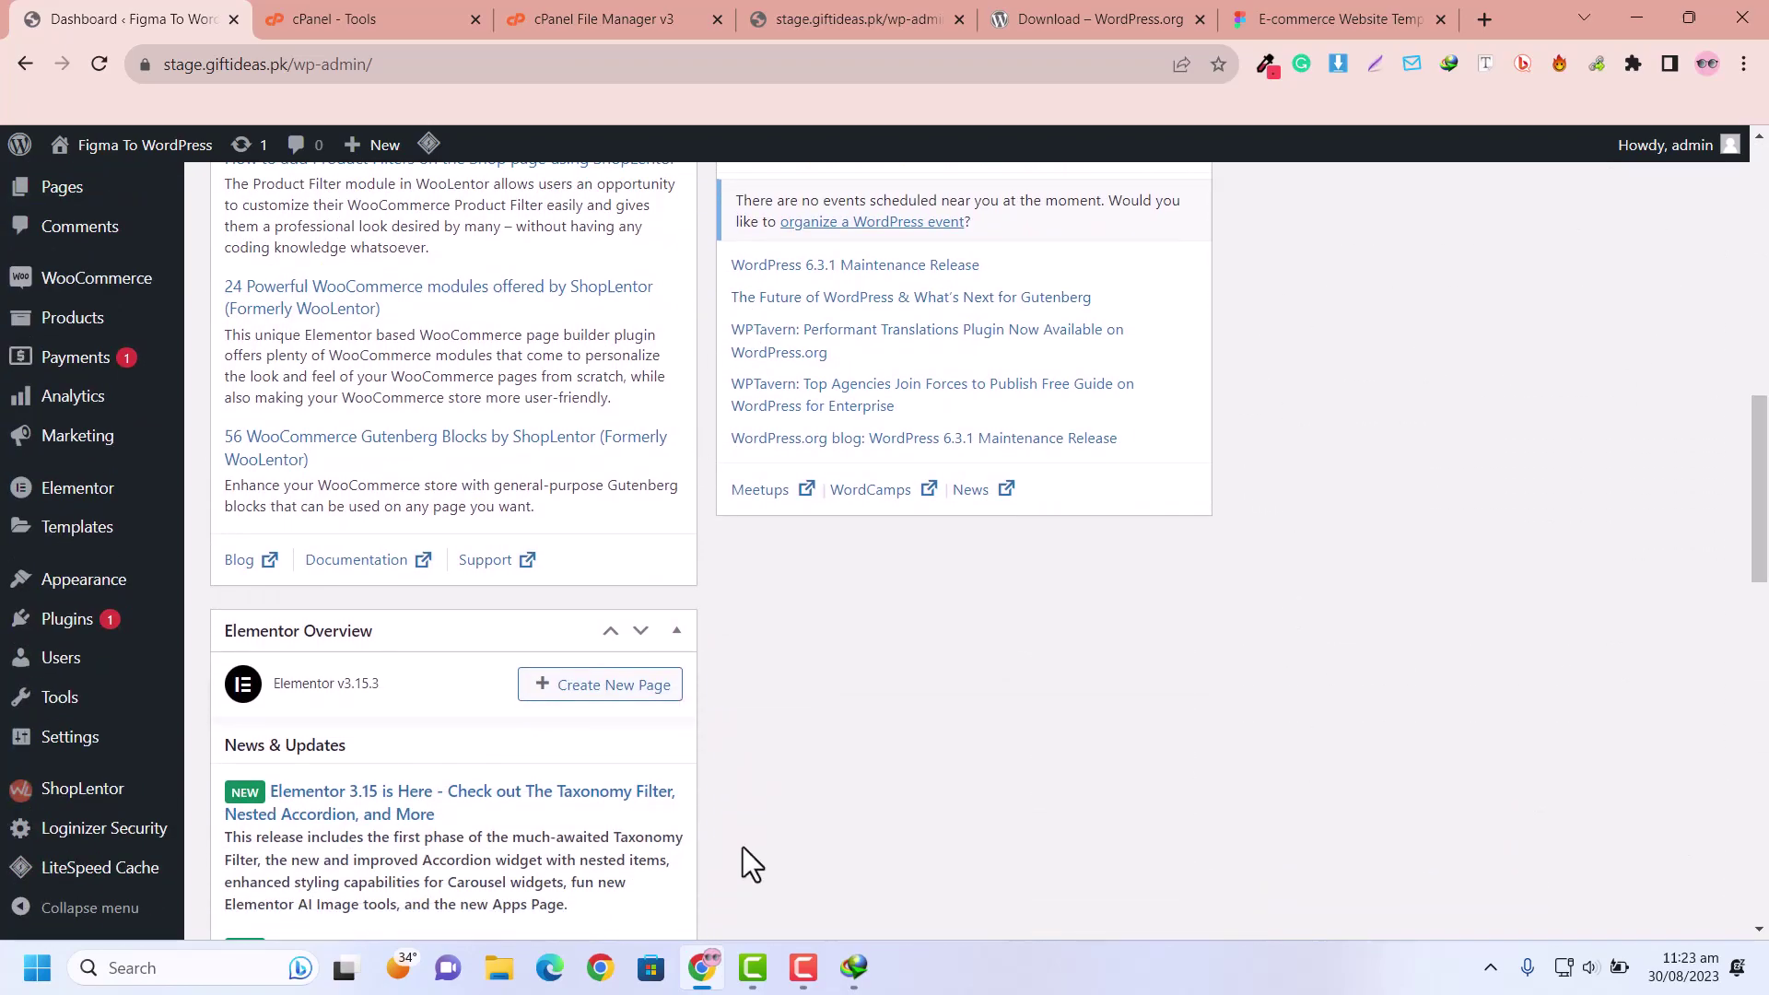